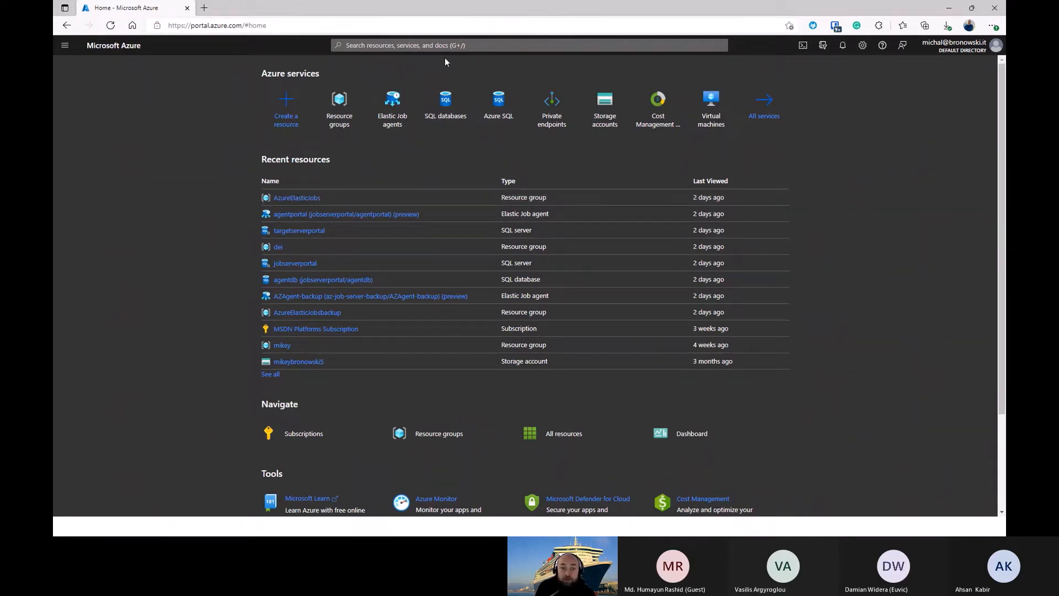
left_click(402, 126)
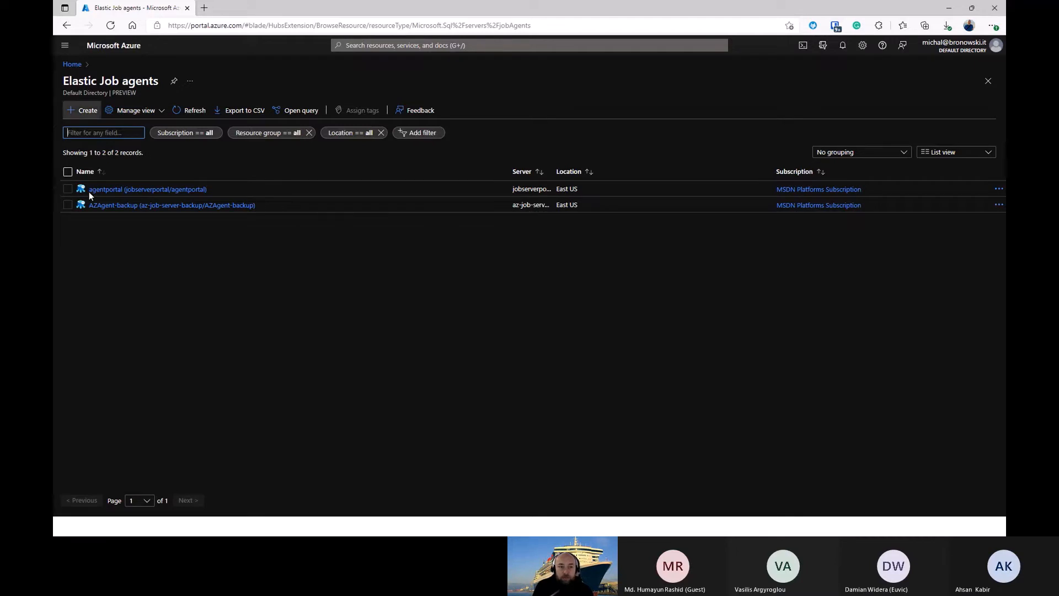
left_click(81, 115)
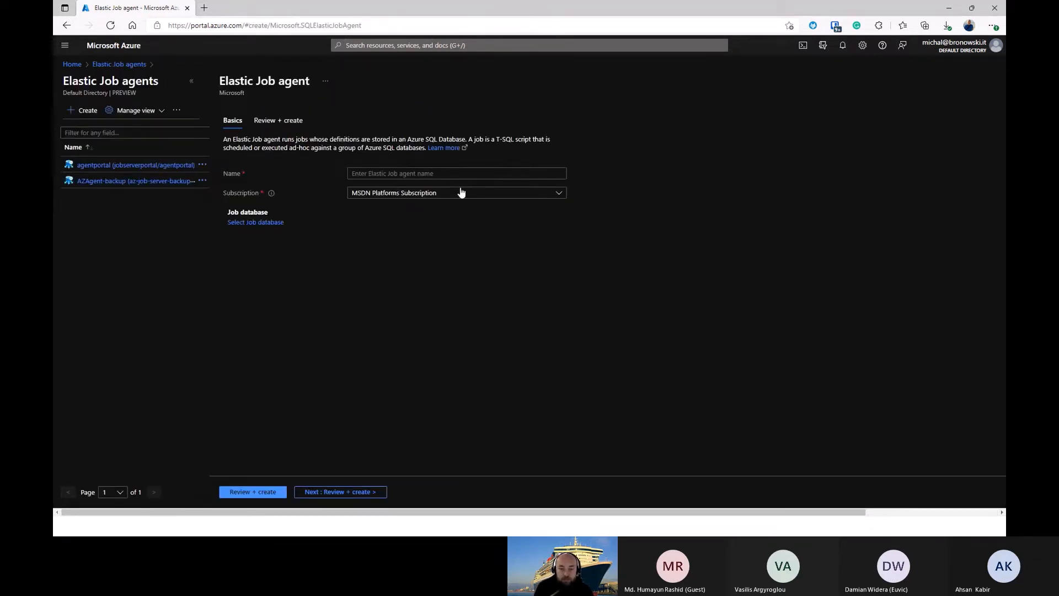
left_click(450, 172)
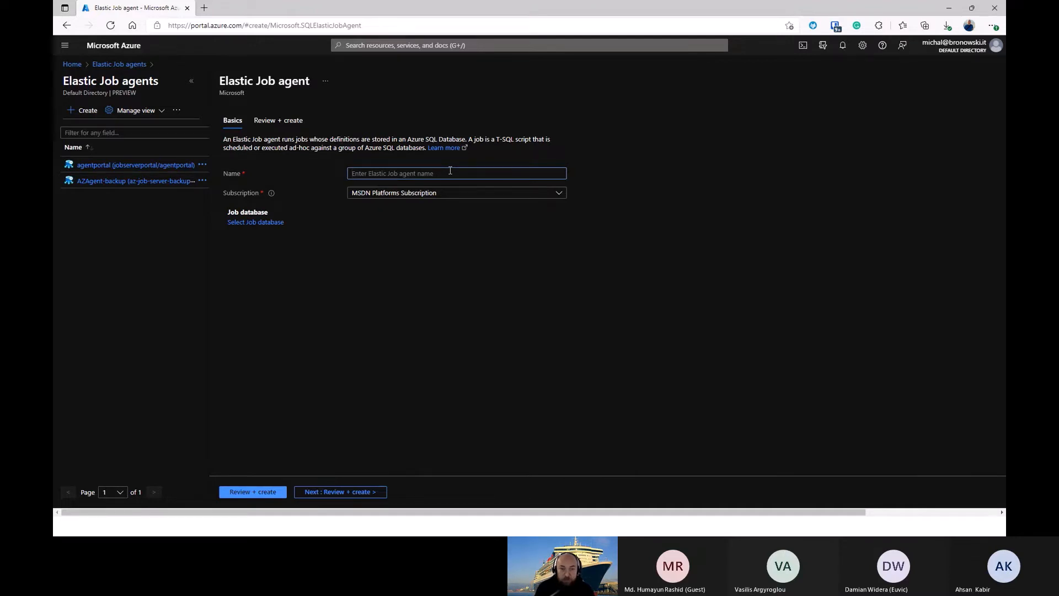
type("ppagent")
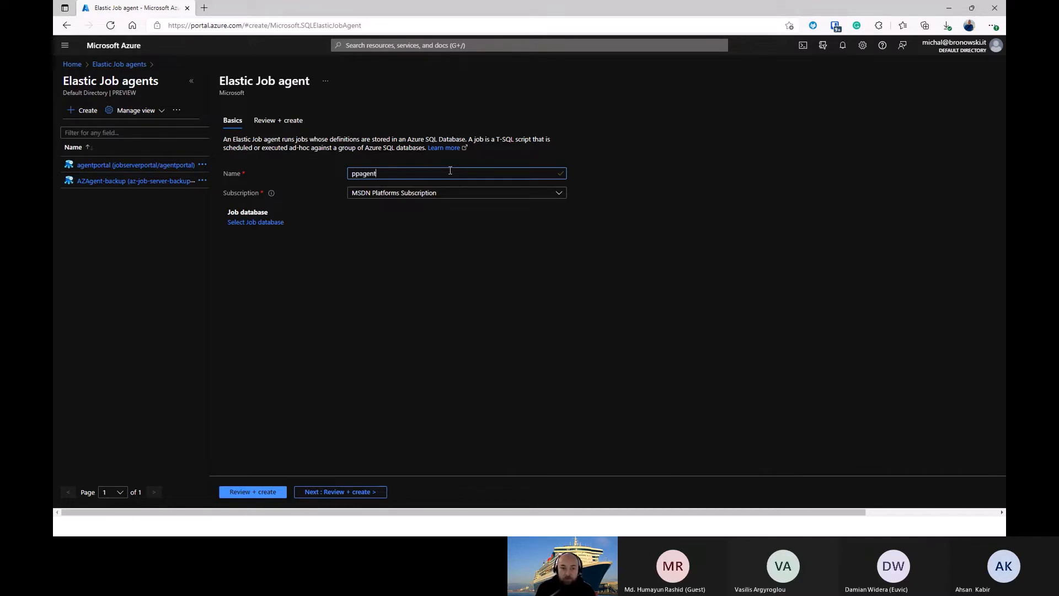
left_click(258, 224)
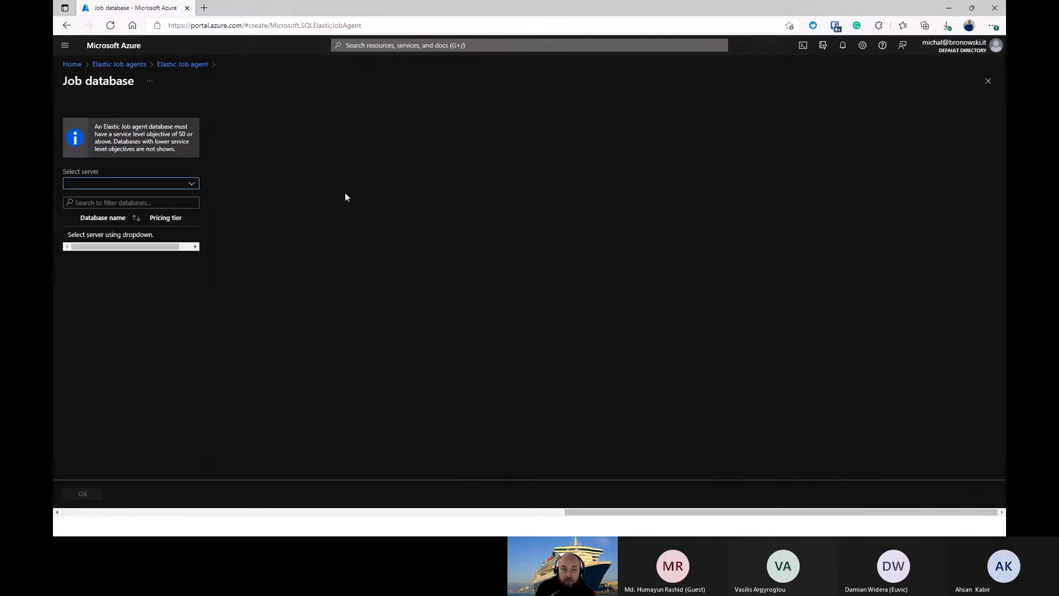
left_click(128, 185)
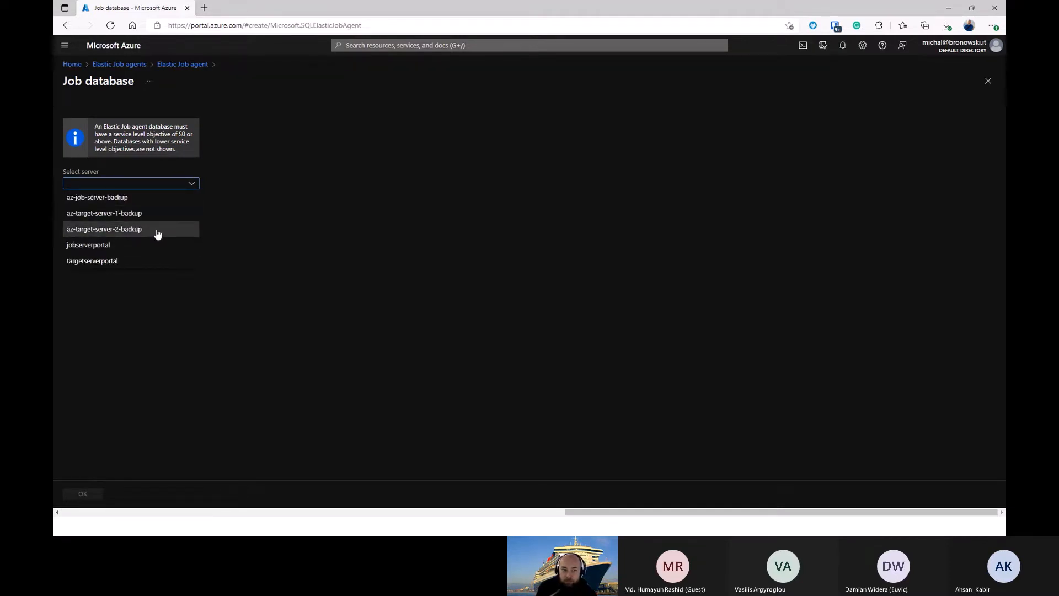
left_click(336, 230)
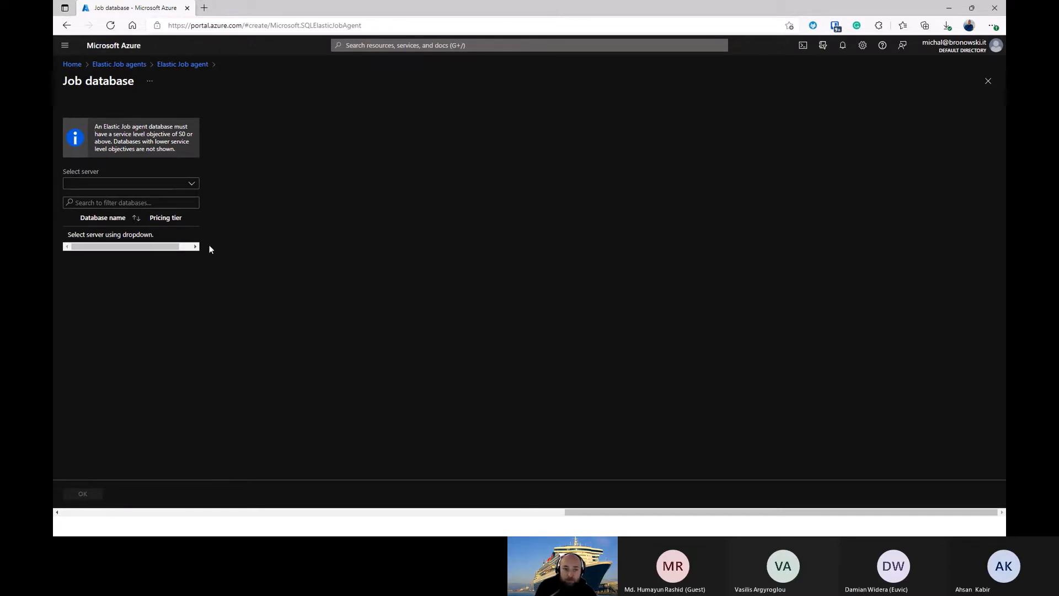
left_click(72, 64)
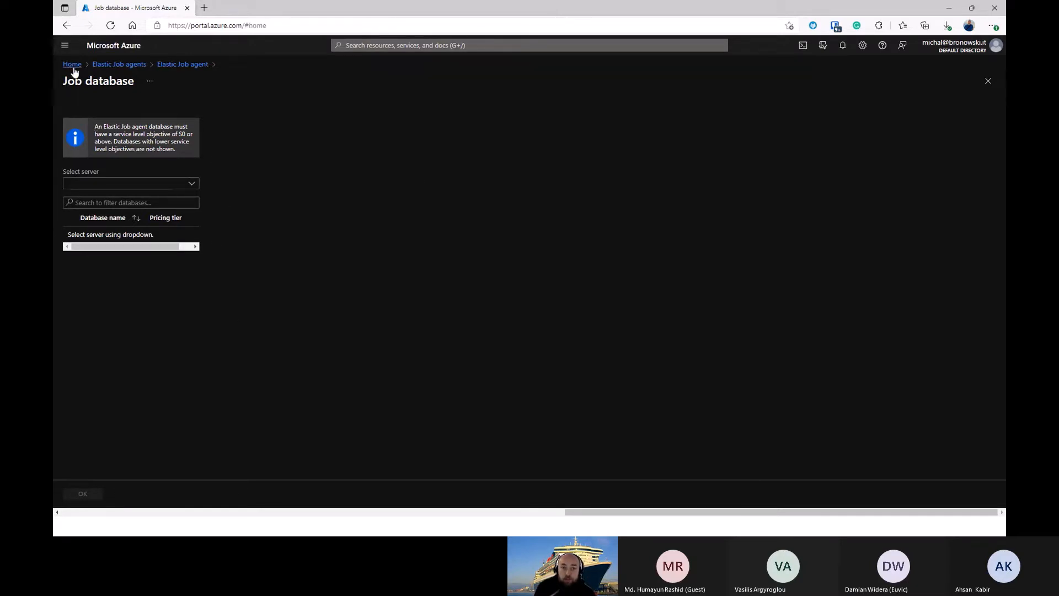
left_click(577, 80)
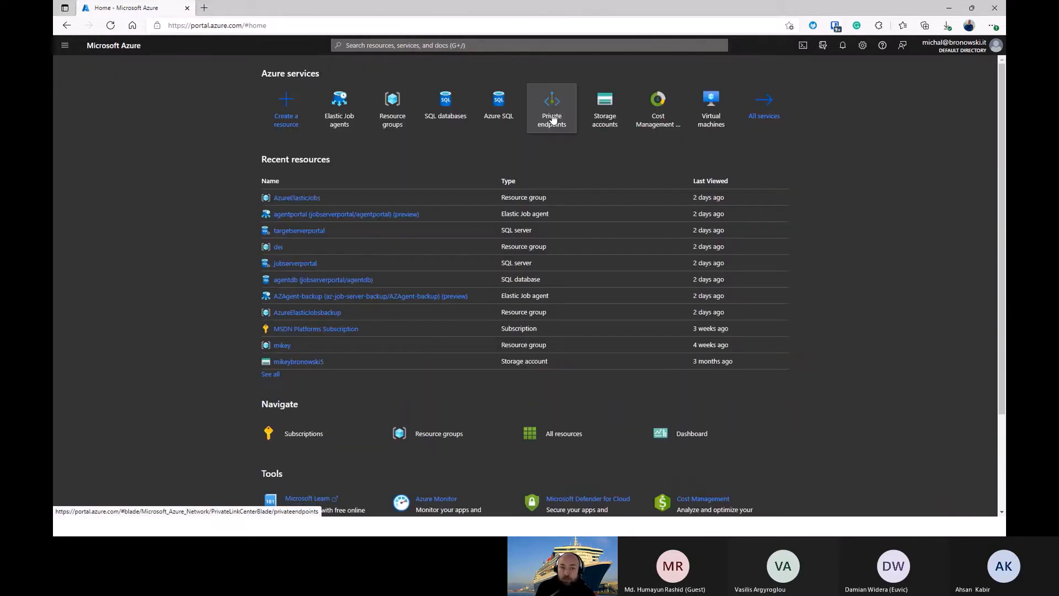
Step: Start creating a new SQL database and assign it to a new resource group named ppportal
left_click(451, 131)
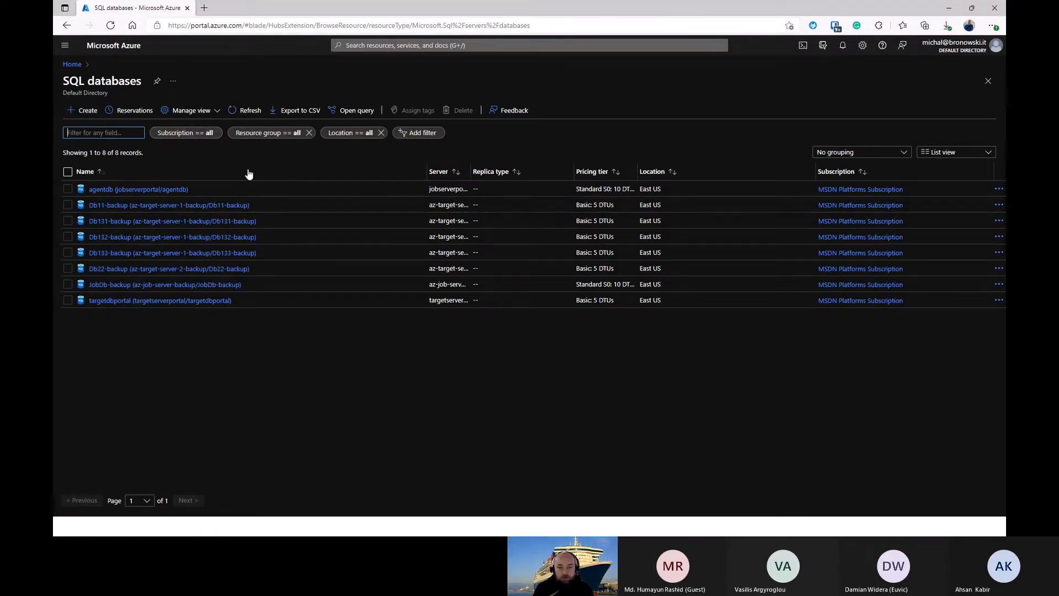
left_click(84, 110)
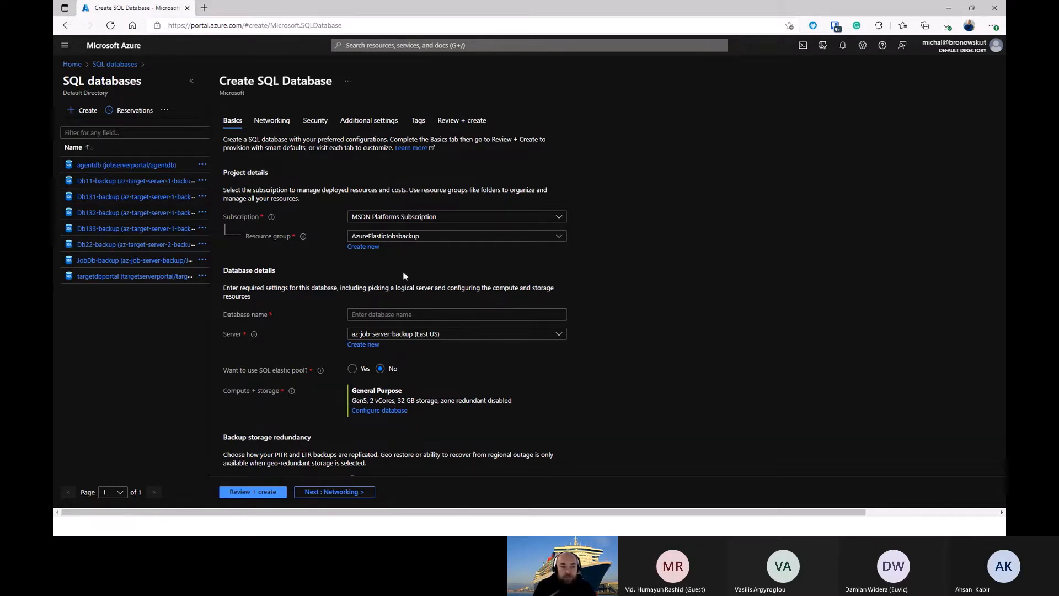
left_click(365, 249)
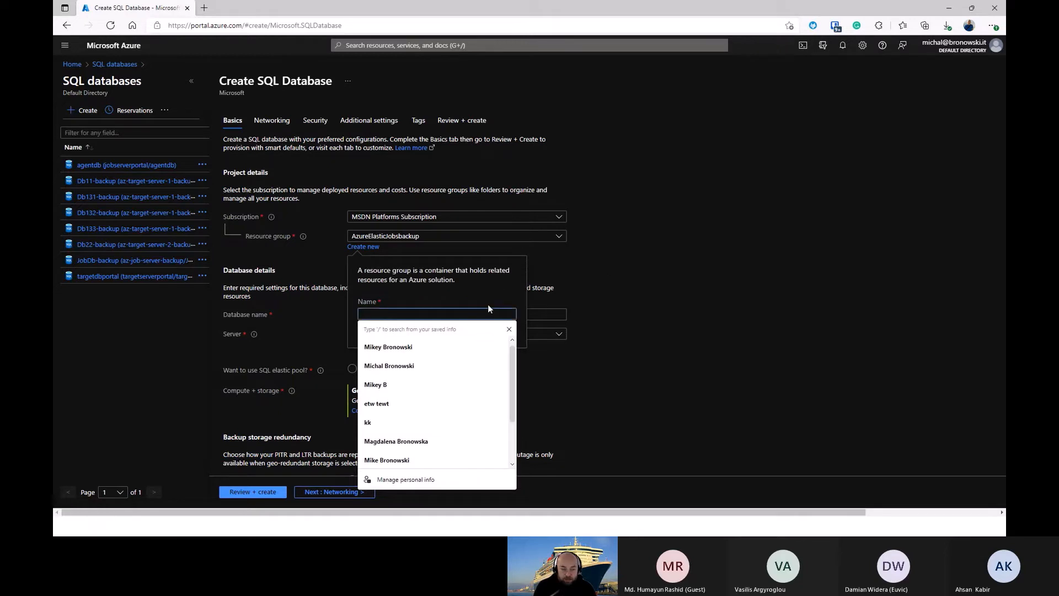
type("BB")
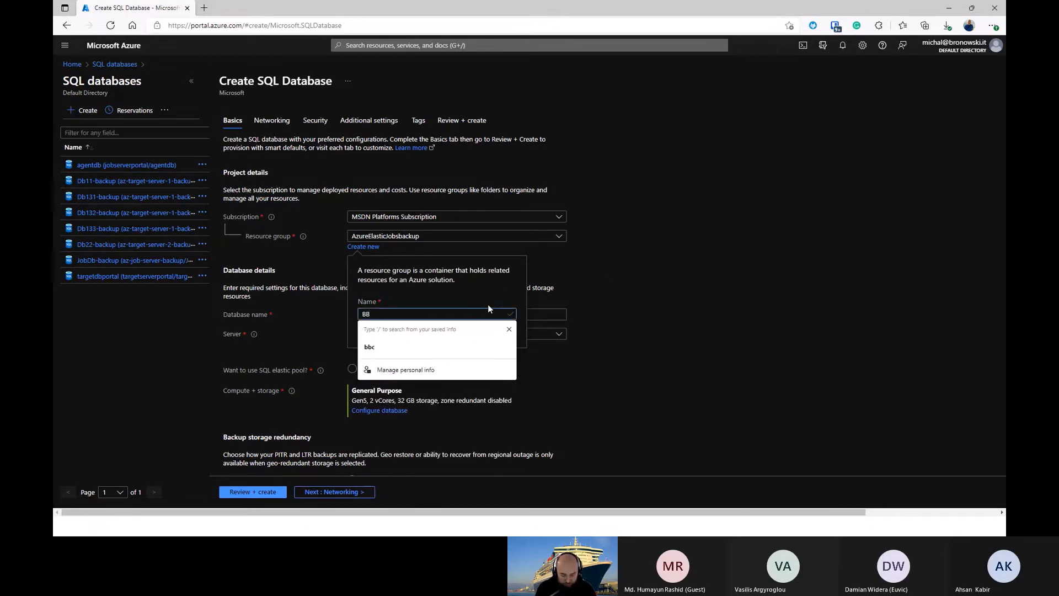
type("bportal")
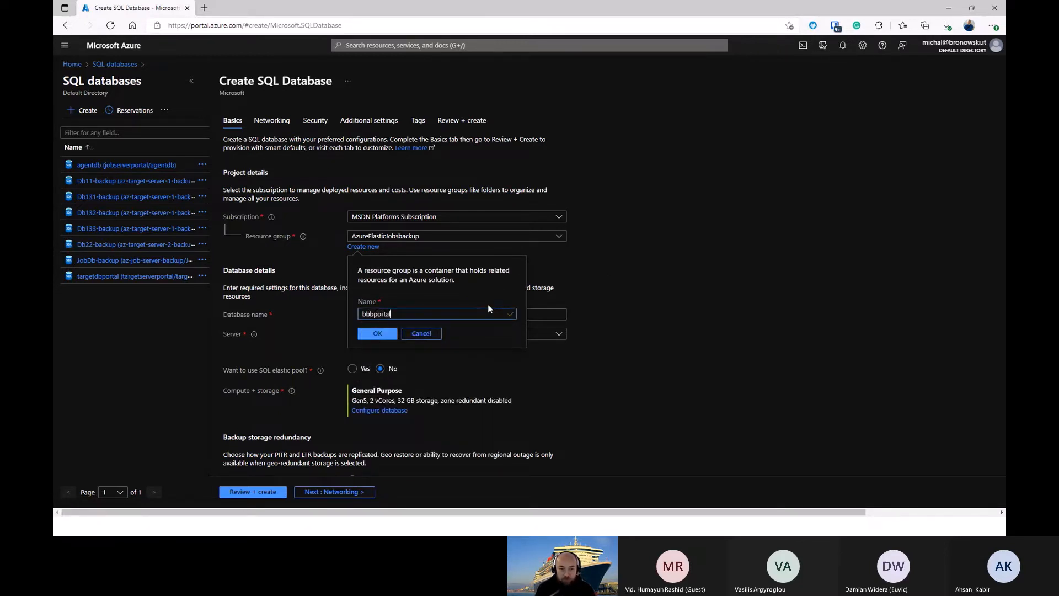
left_click(374, 313)
key("BackSpace")
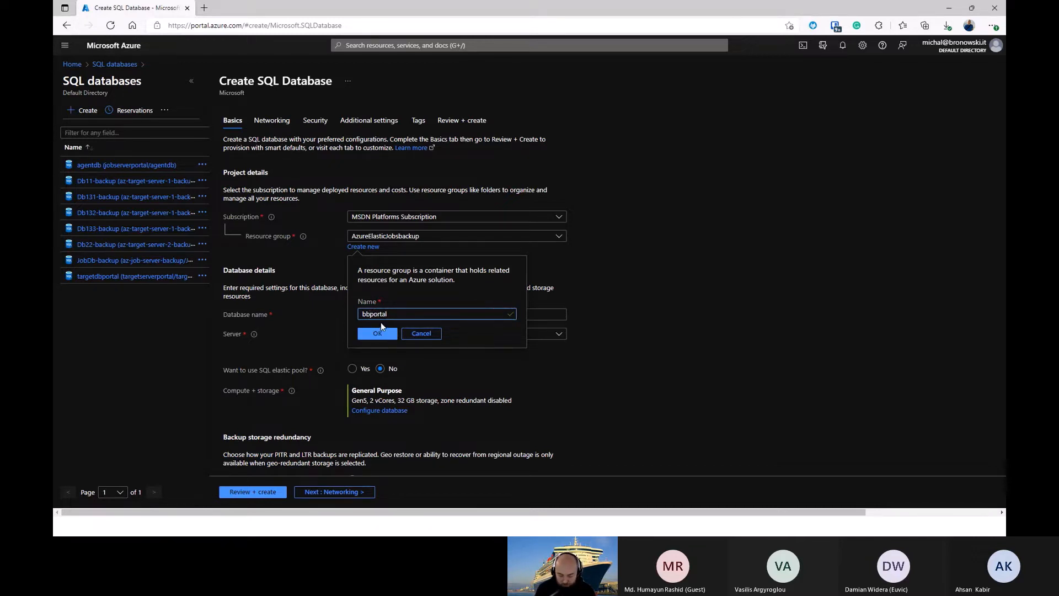
type("pp")
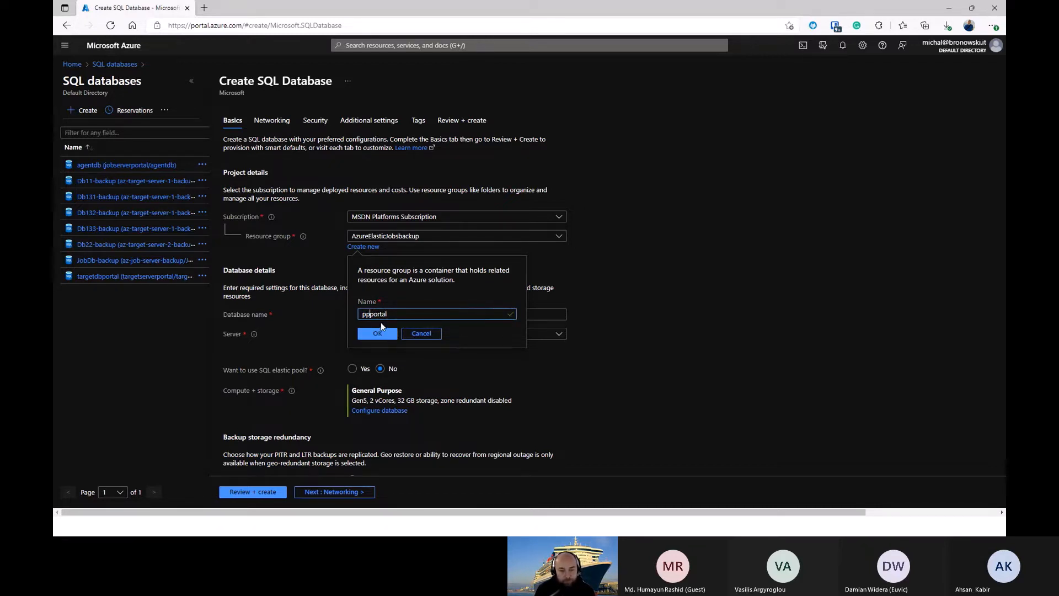
left_click(379, 334)
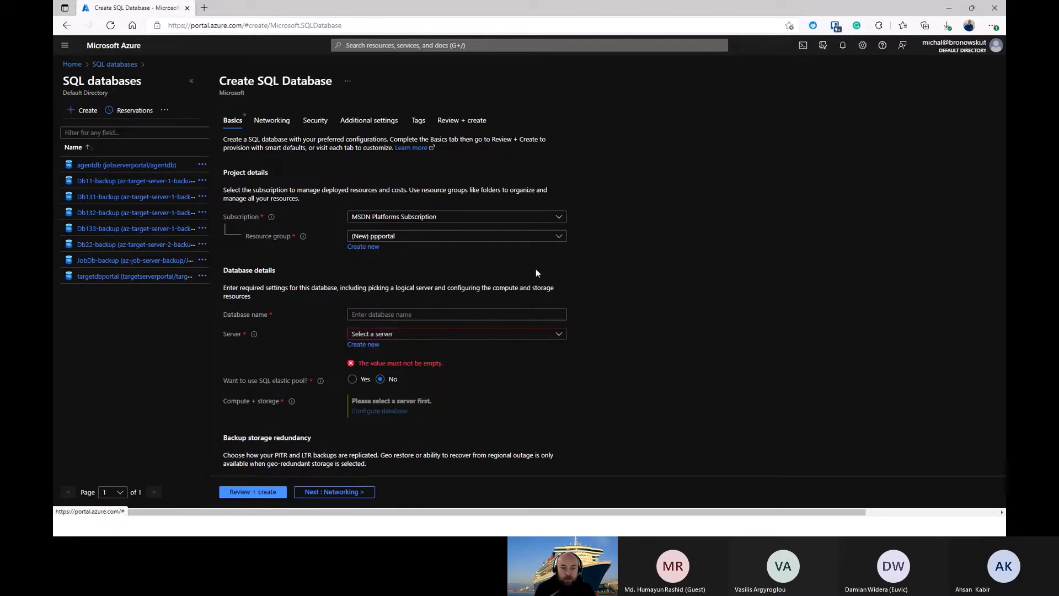
Step: Name the new SQL database ppportaljob
left_click(380, 314)
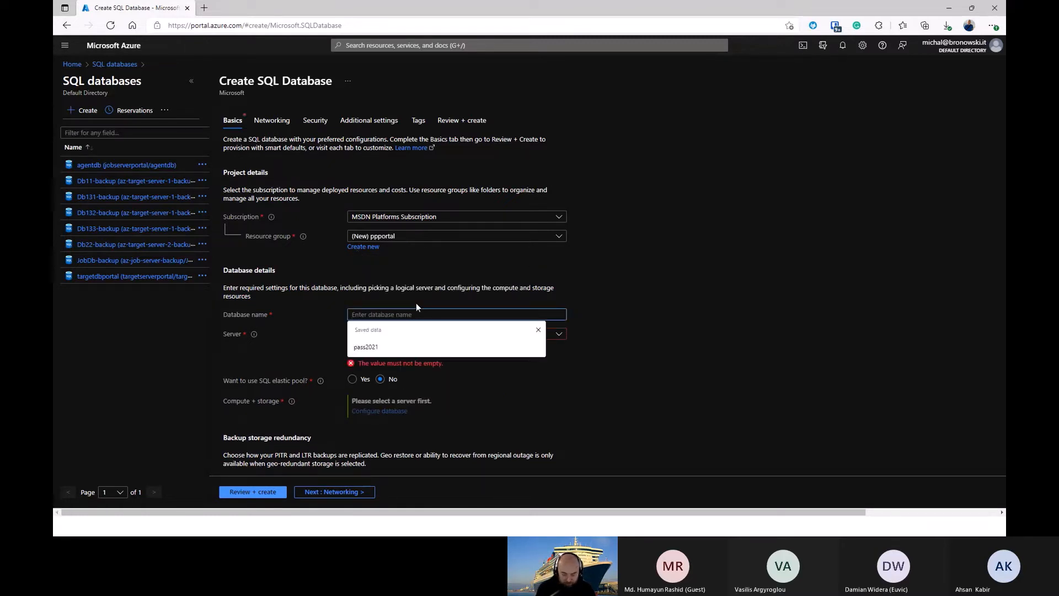
type("ppporta")
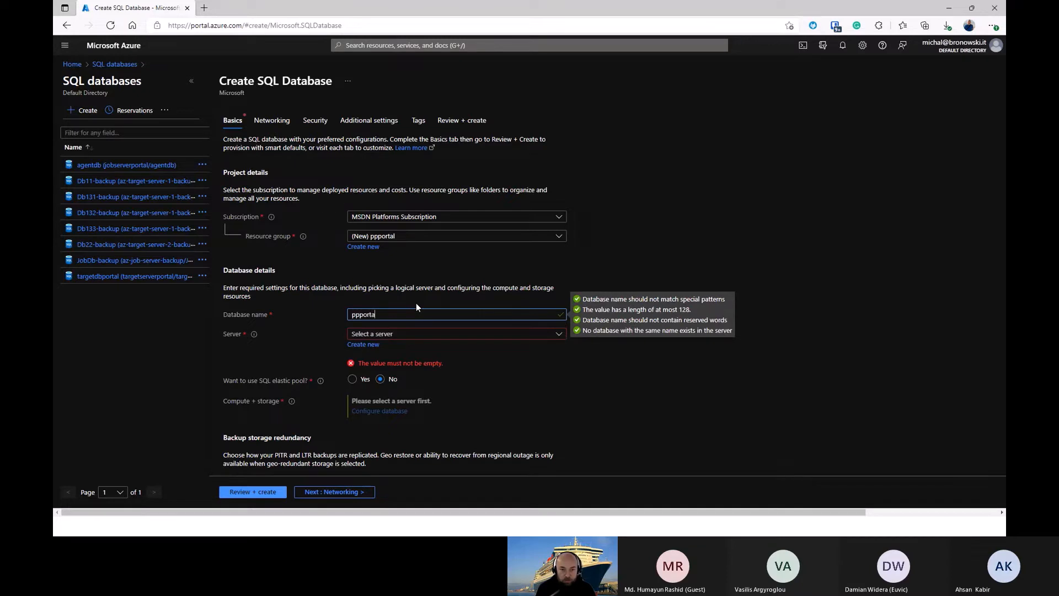
type("ljob")
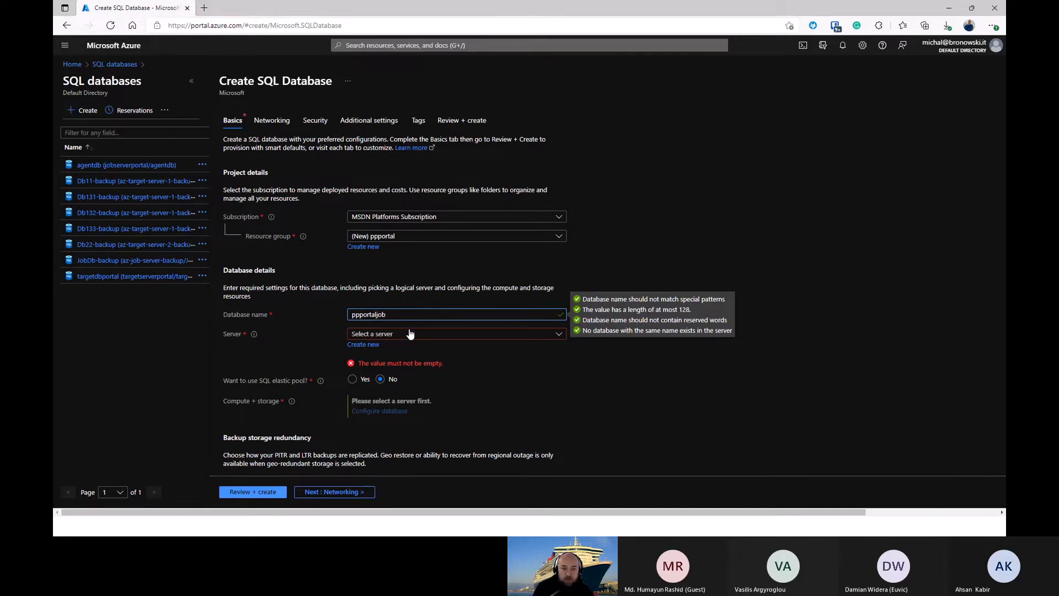
Step: Start a new SQL database server for the database and name it ppjobserver
left_click(372, 346)
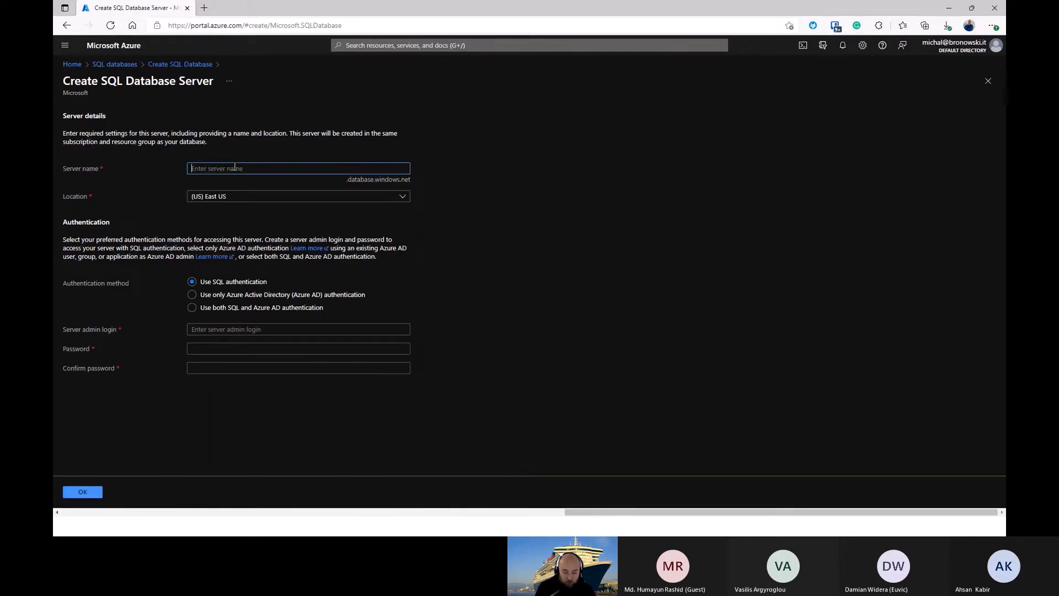
type("ppjobserv")
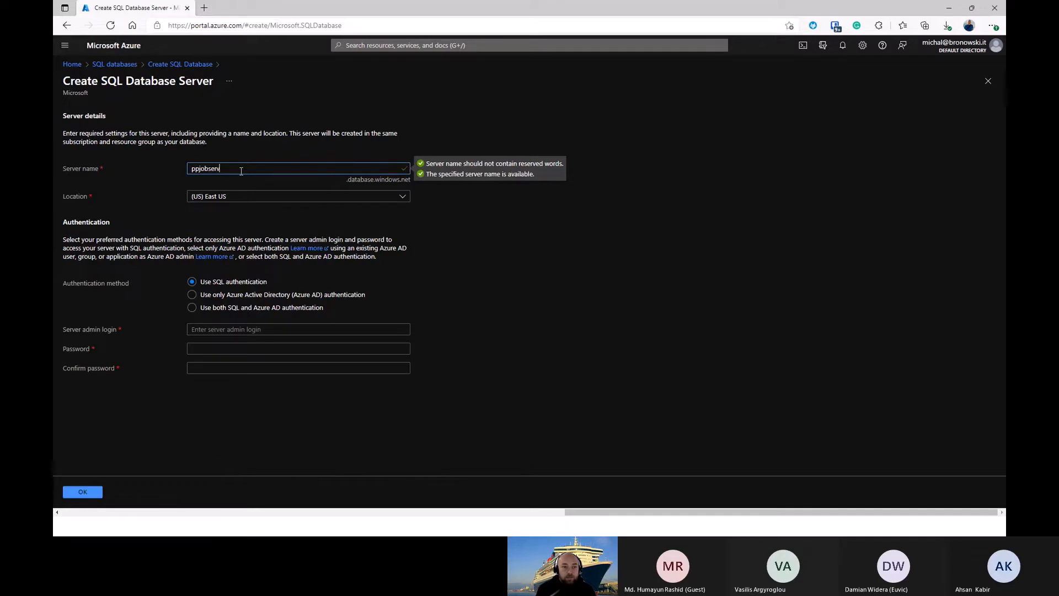
type("er")
Step: Enter the server admin login, fill in and confirm the admin password, and accept the new server's settings
left_click(293, 328)
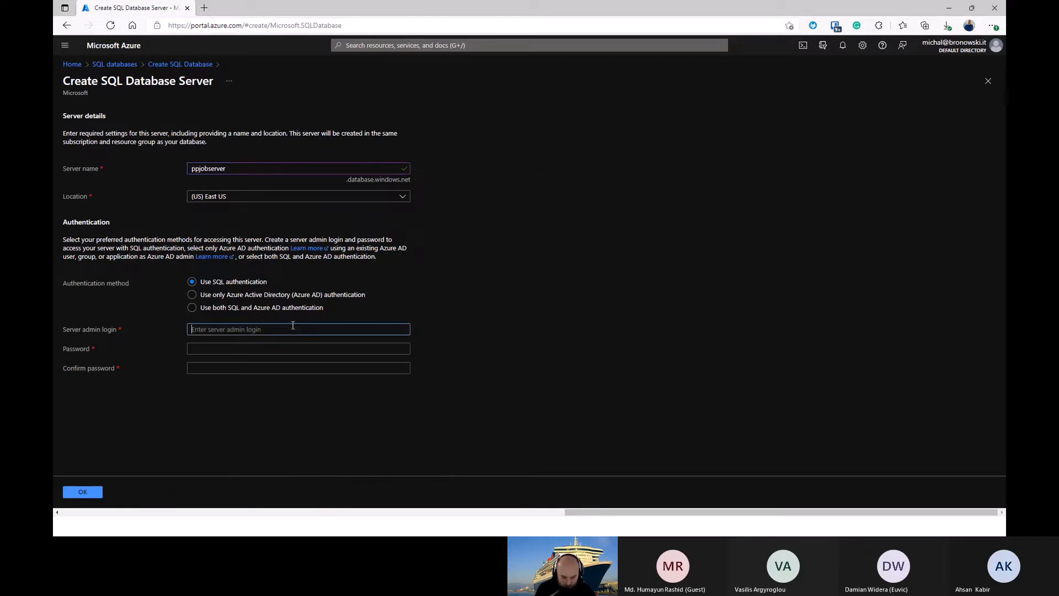
type("mikey")
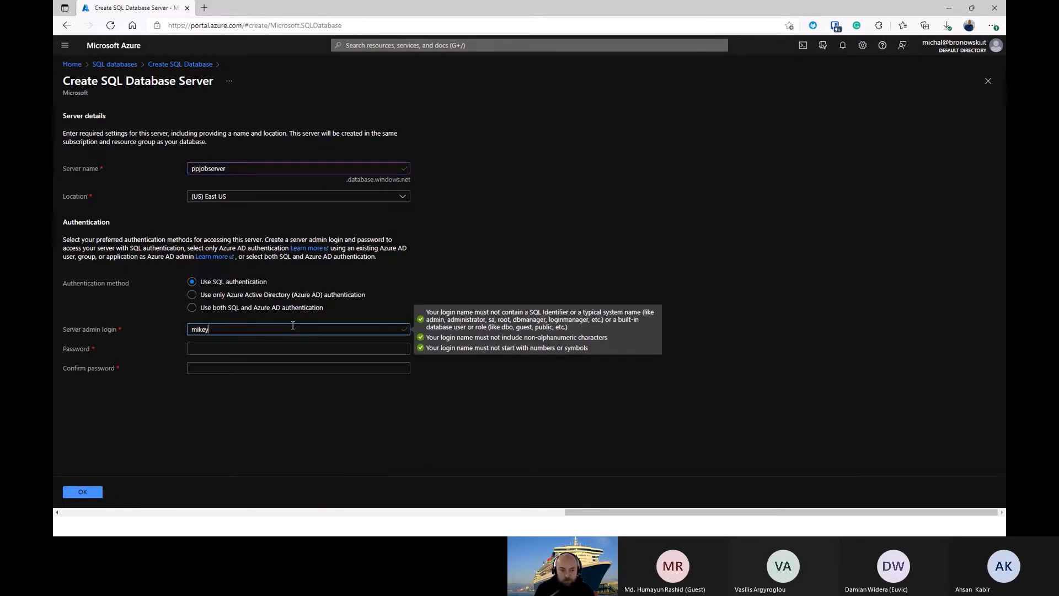
key("Tab")
type("*****")
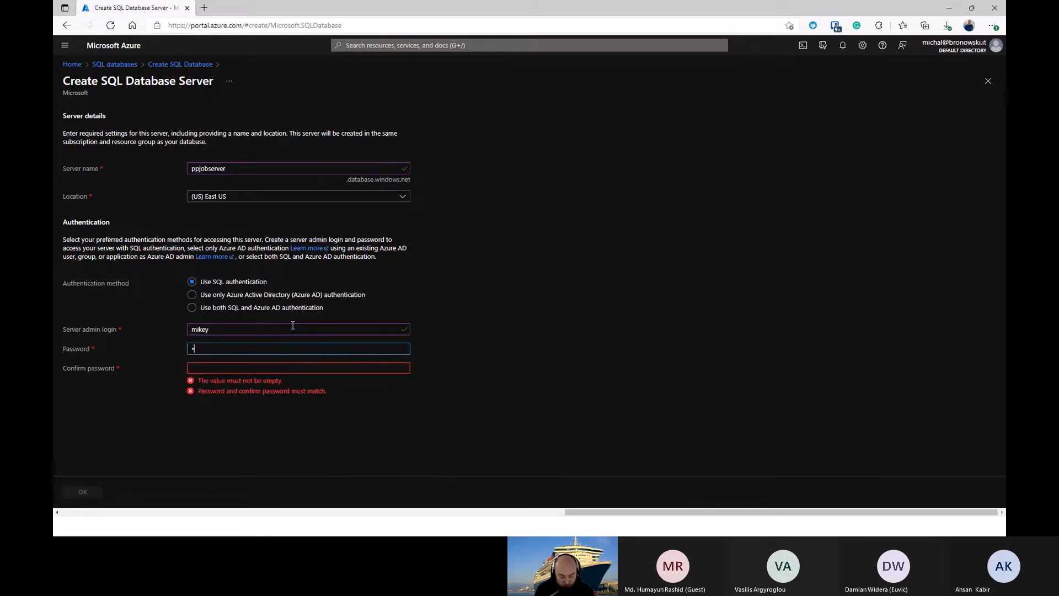
type("*****")
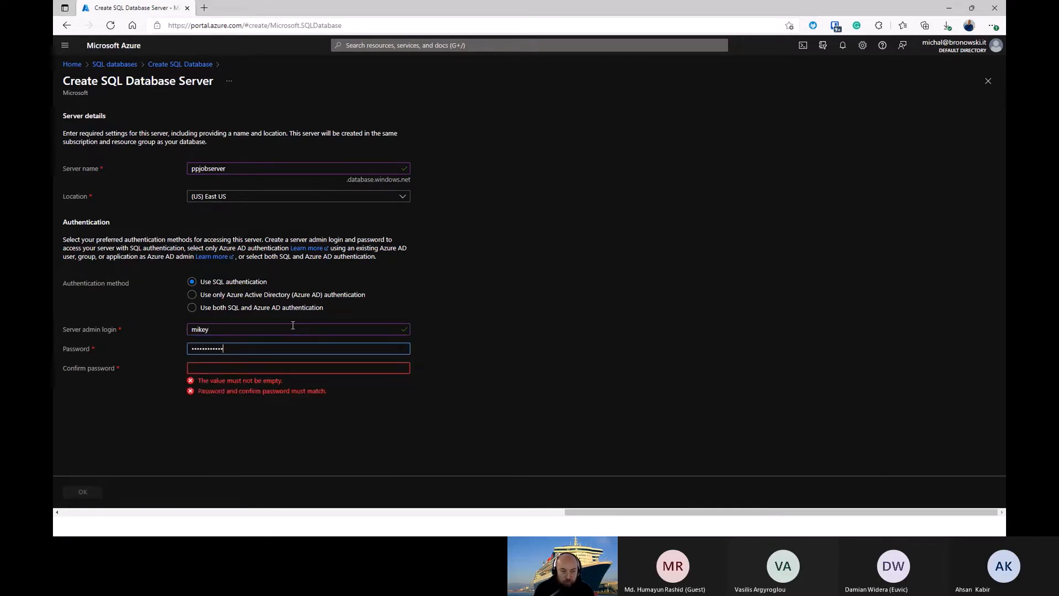
key("Tab")
type("*************")
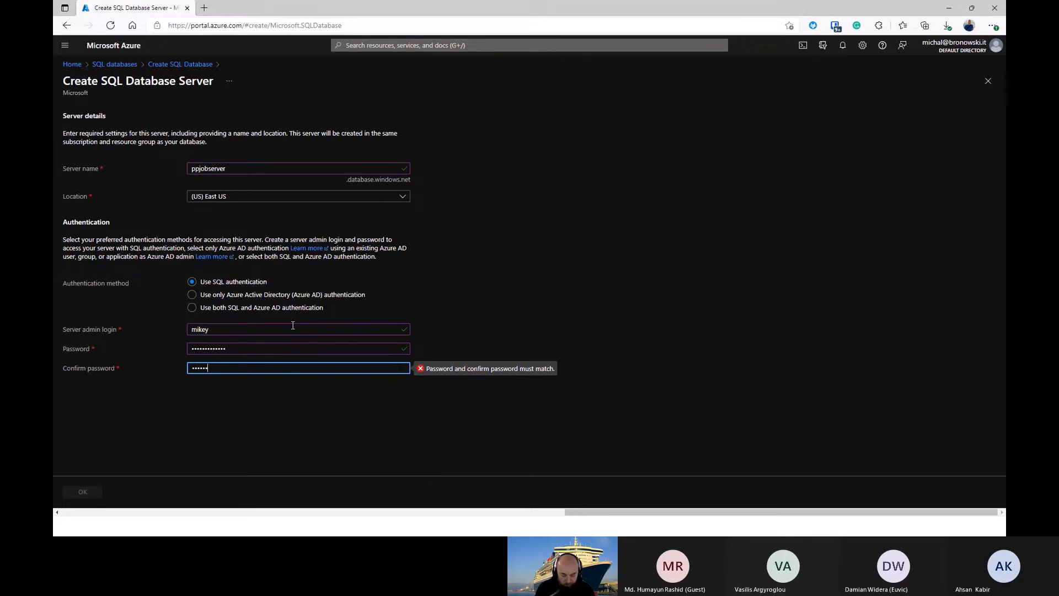
left_click(441, 295)
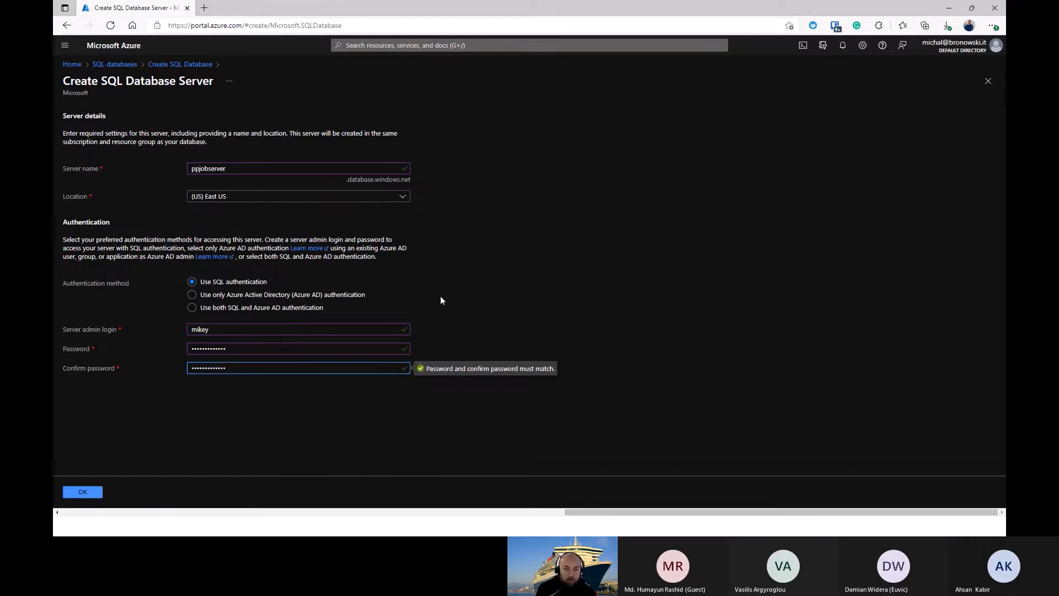
left_click(92, 491)
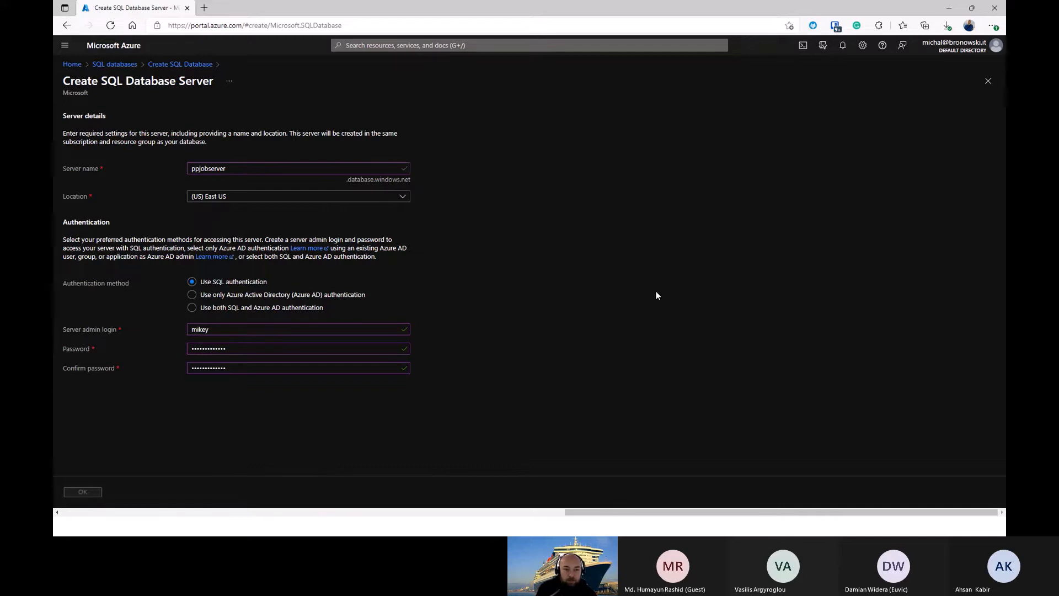
Step: Configure the database's compute and storage to use the DTU-based Standard service tier and apply it
scroll(295, 341, "down", 1)
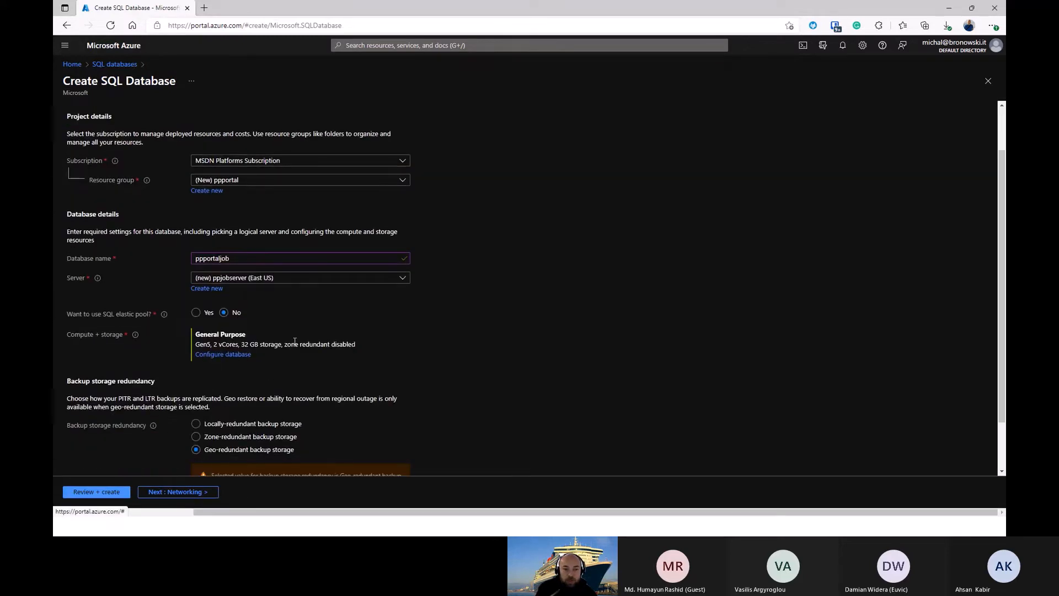
left_click(230, 356)
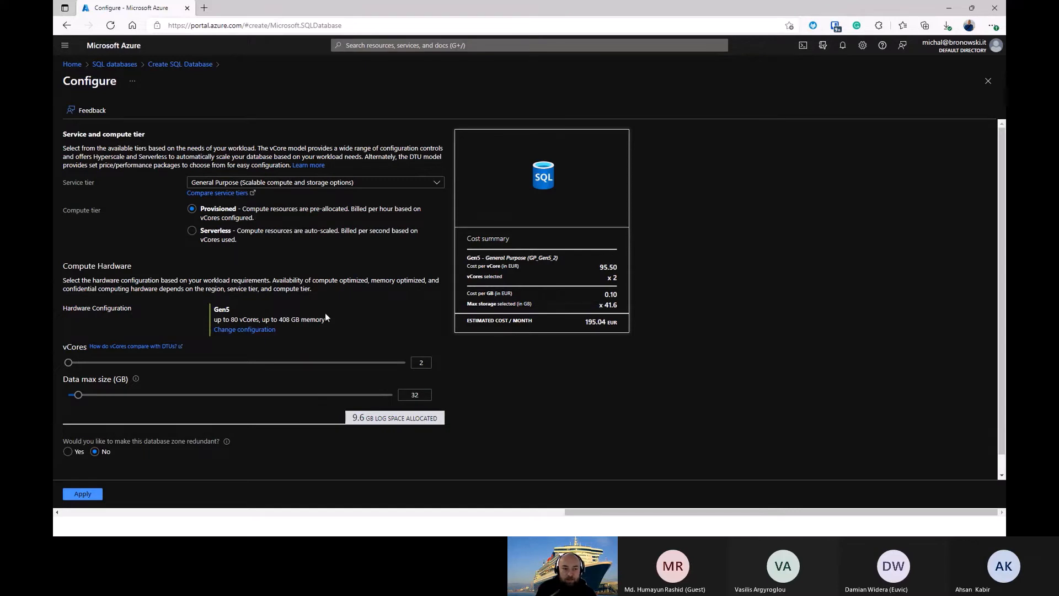
left_click(298, 183)
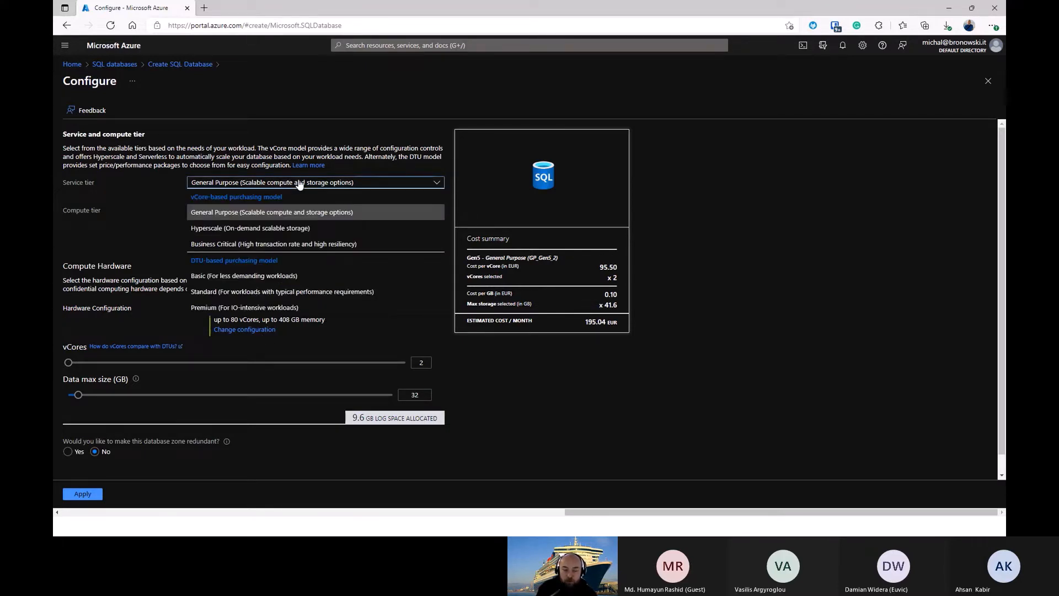
left_click(208, 292)
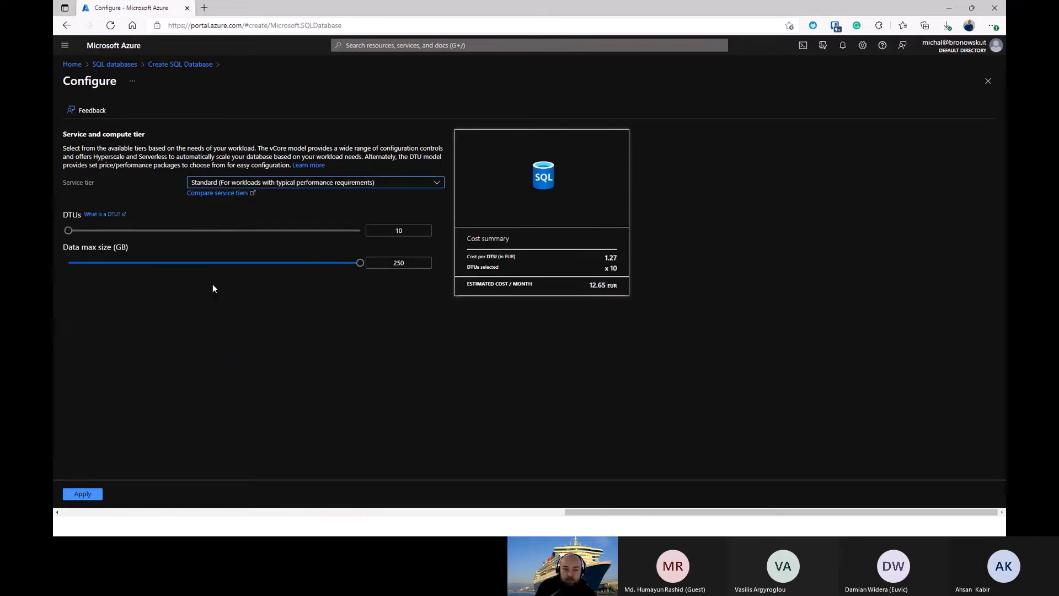
left_click(94, 495)
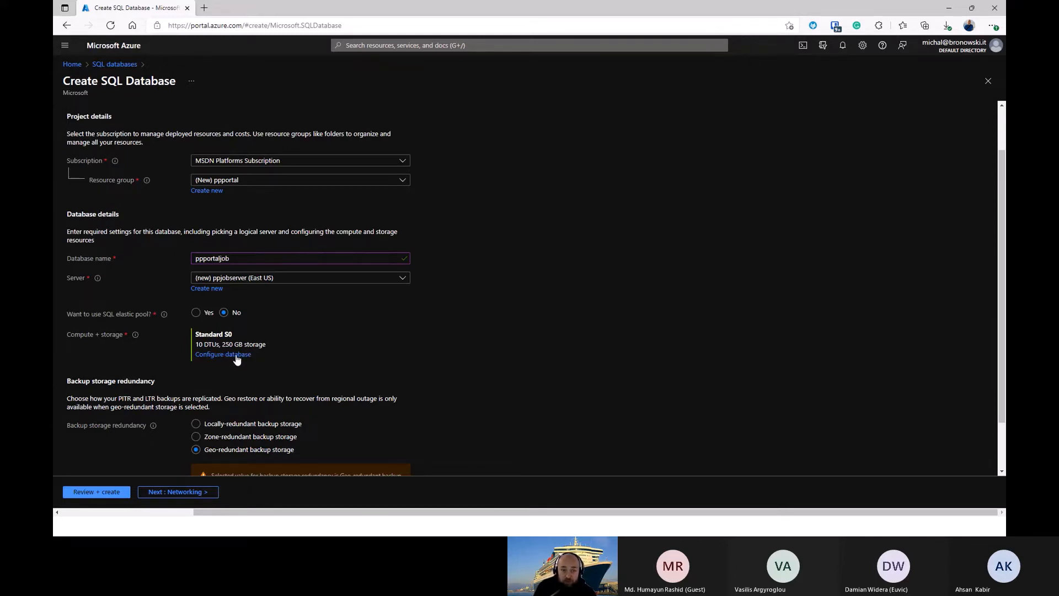
scroll(316, 329, "down", 2)
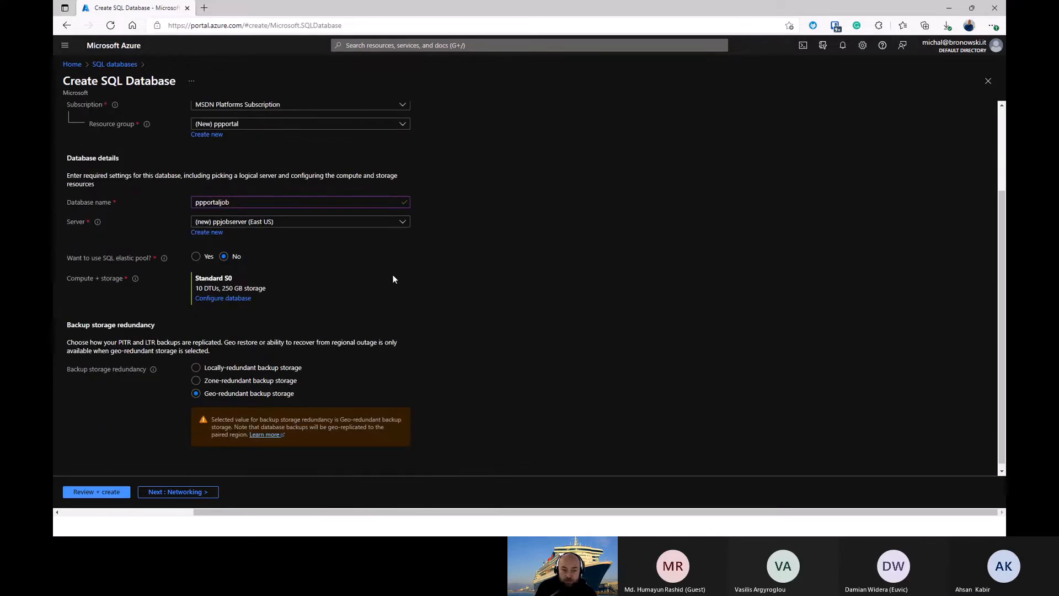
Step: Set the new server's network connectivity to a public endpoint, allowing Azure services access and adding the current client IP address
scroll(377, 318, "down", 1)
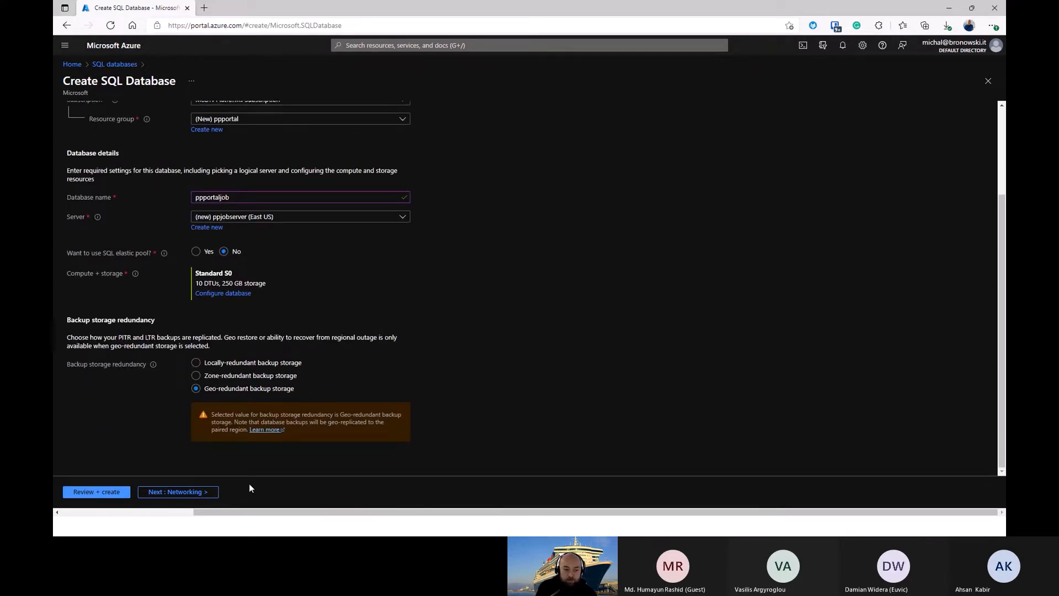
left_click(216, 495)
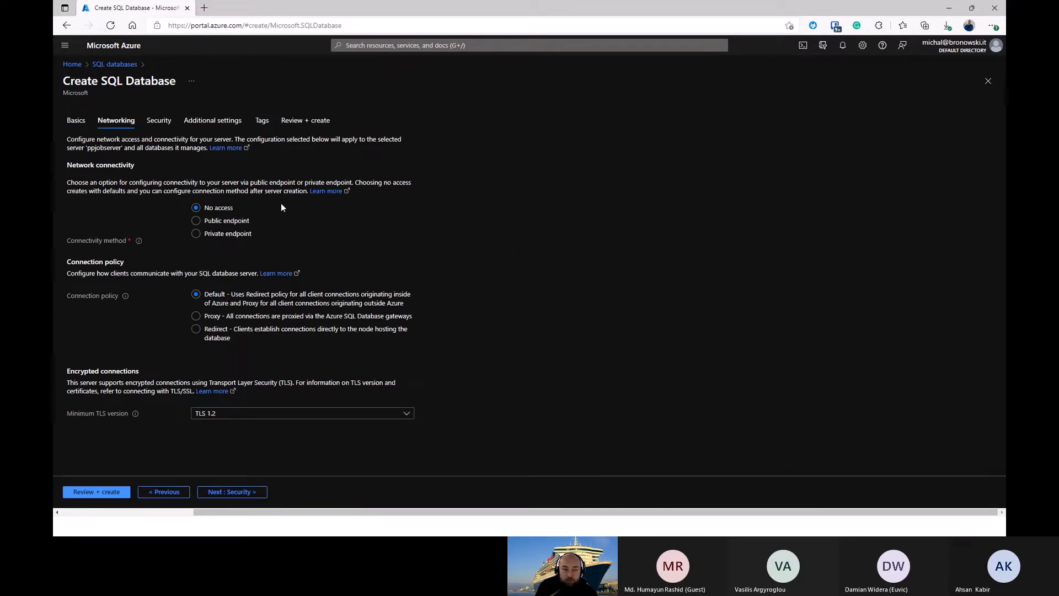
left_click(210, 221)
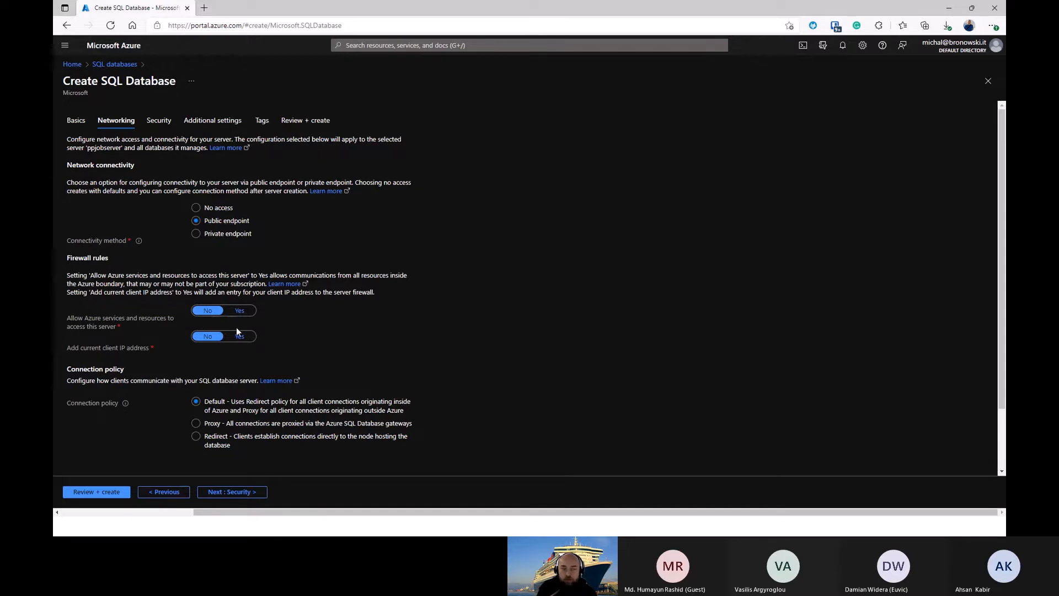
left_click(241, 311)
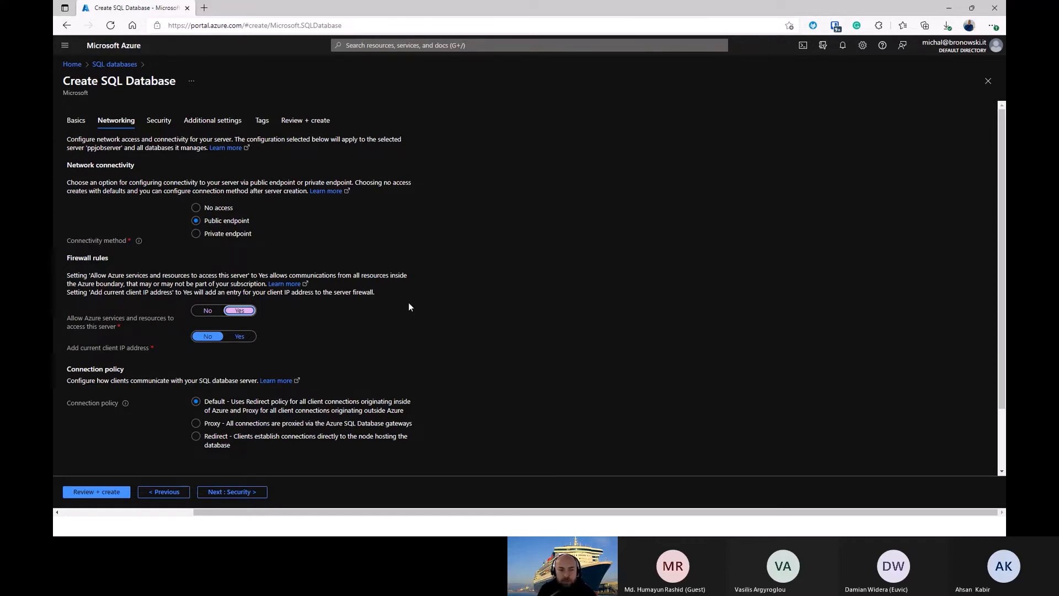
left_click(259, 334)
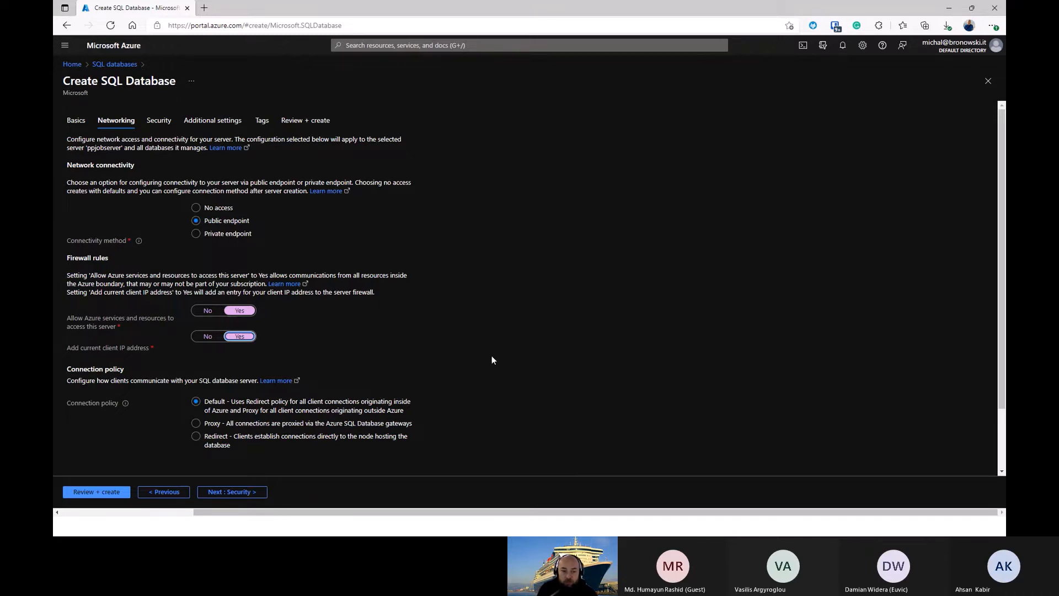
Step: Keep the default security, additional settings and tags, review the configuration summary, and create the ppportaljob database
left_click(243, 492)
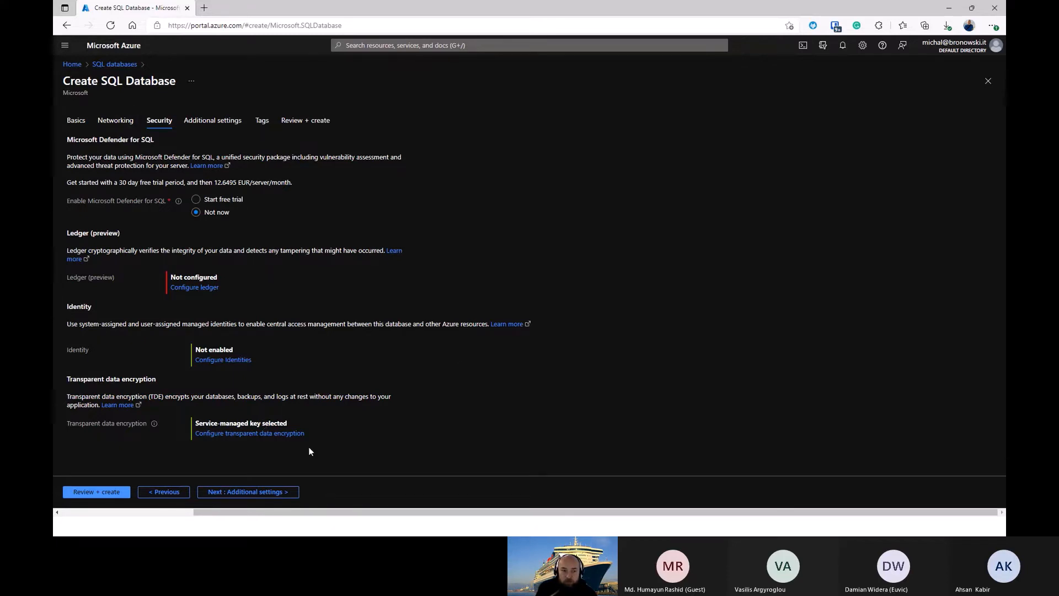
left_click(273, 493)
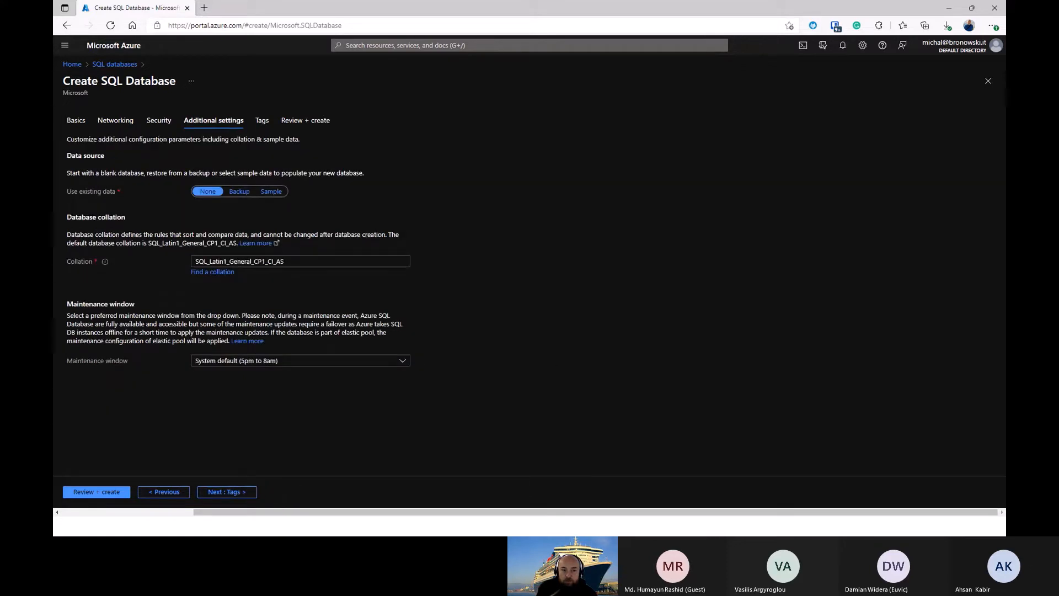
left_click(230, 491)
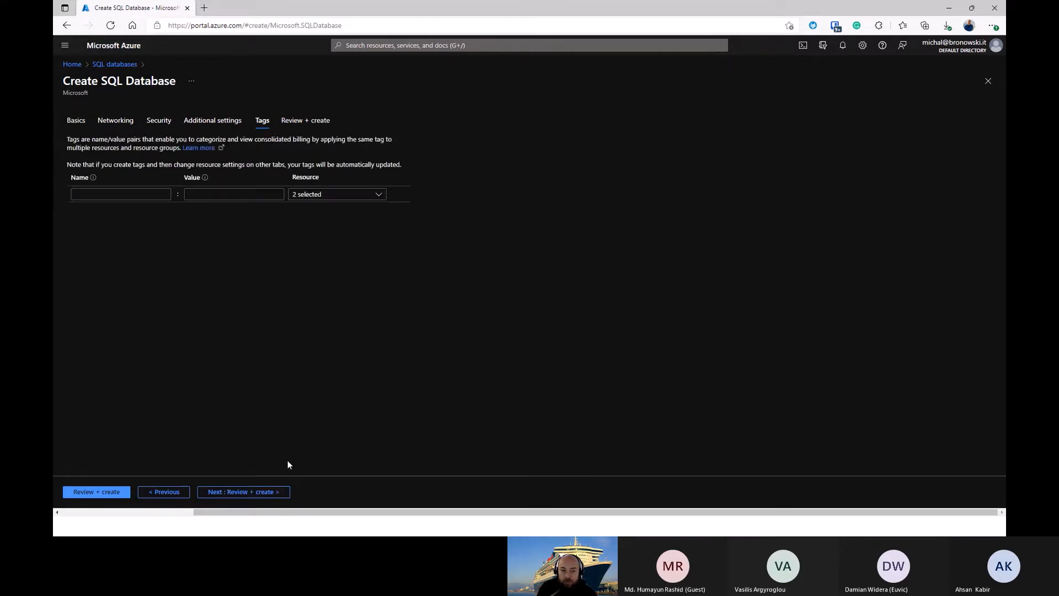
left_click(273, 492)
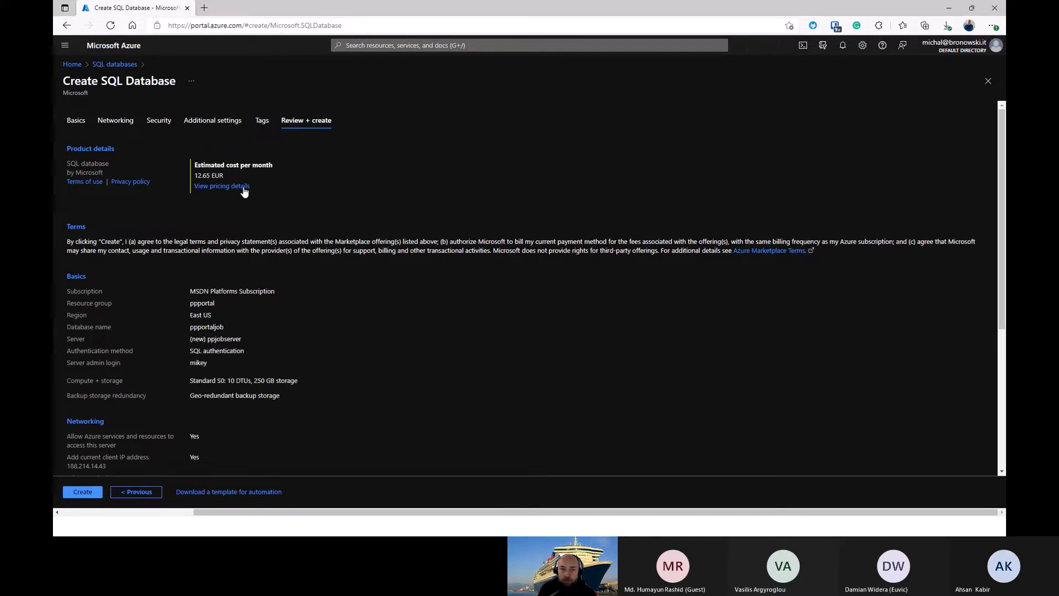
scroll(286, 199, "down", 3)
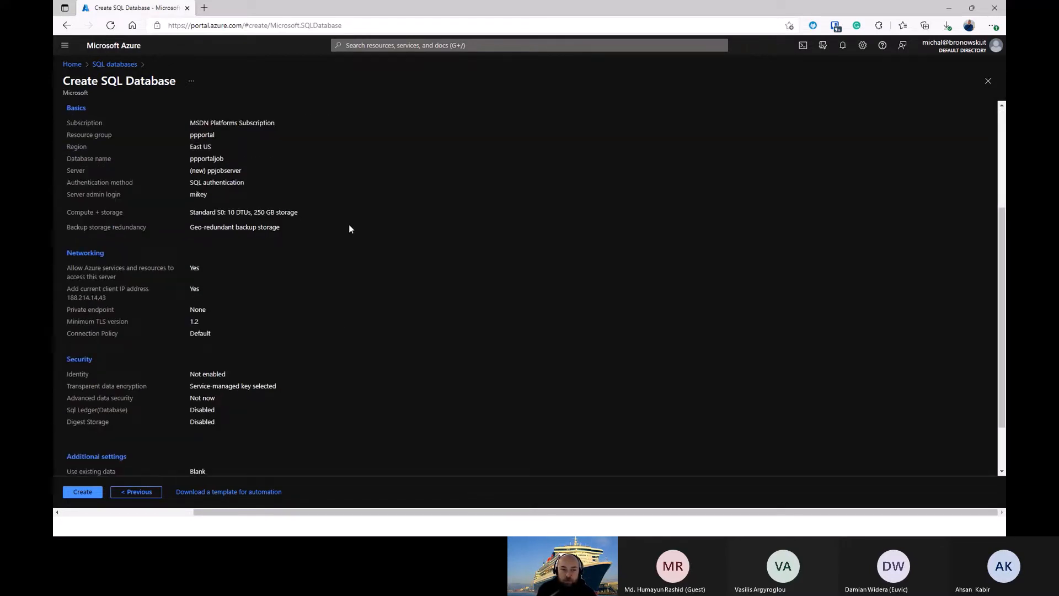
scroll(282, 187, "down", 2)
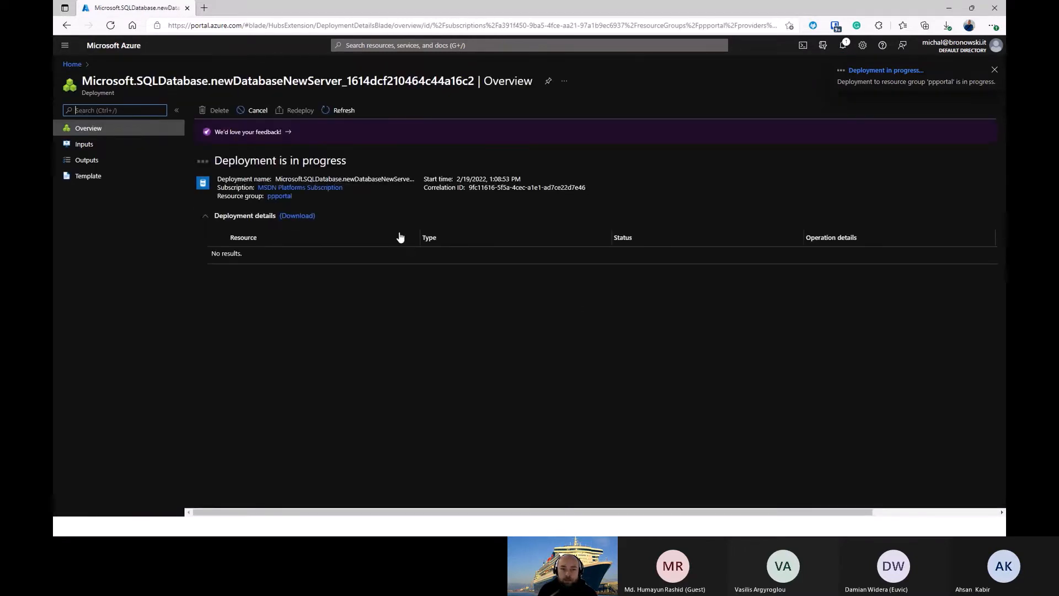
Step: Check the ppportal resource group and start another SQL database assigned to it
left_click(282, 197)
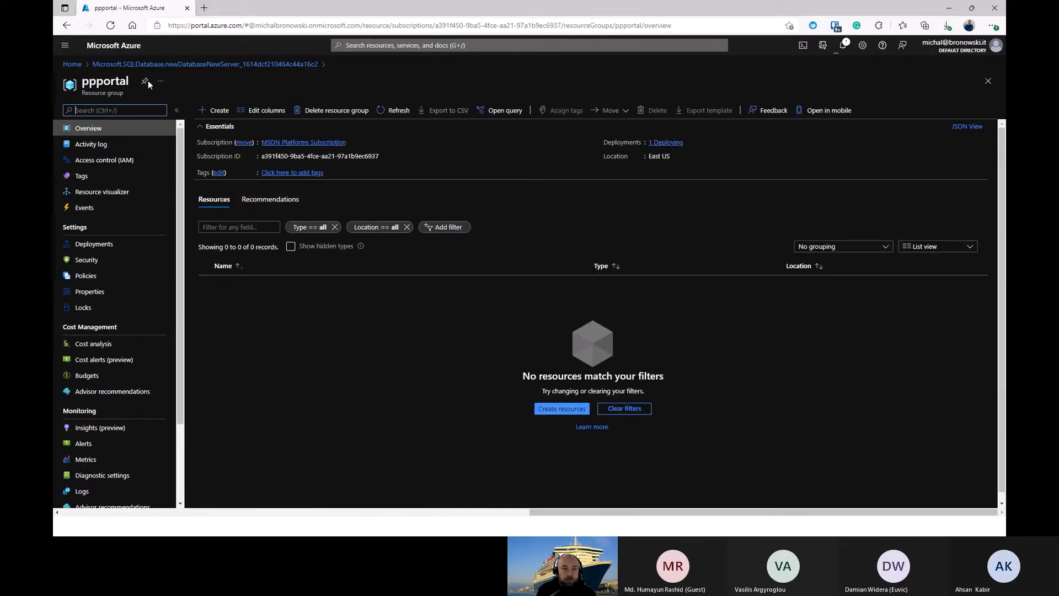
left_click(76, 65)
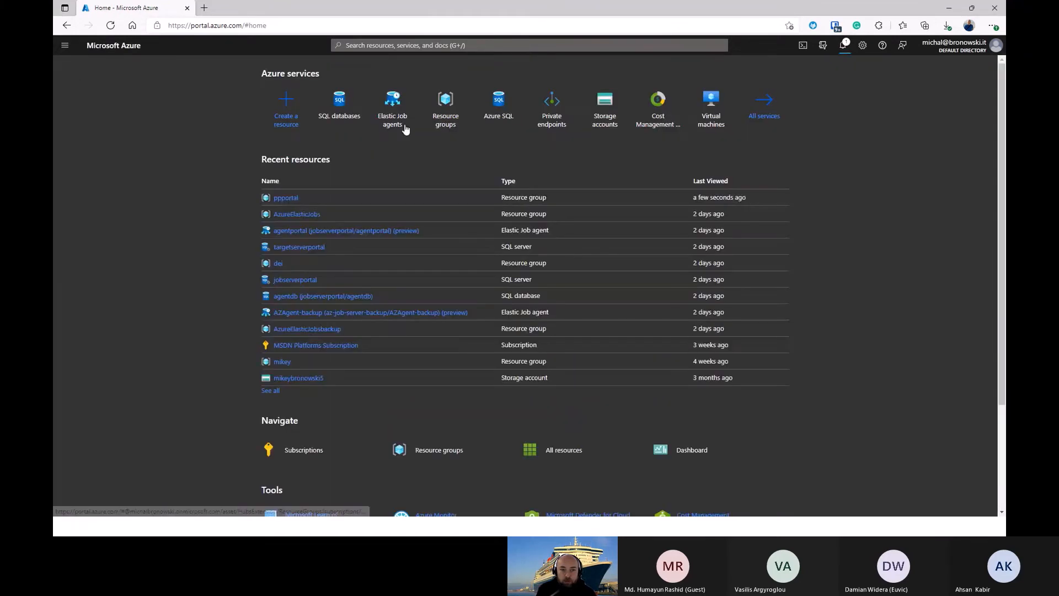
left_click(336, 116)
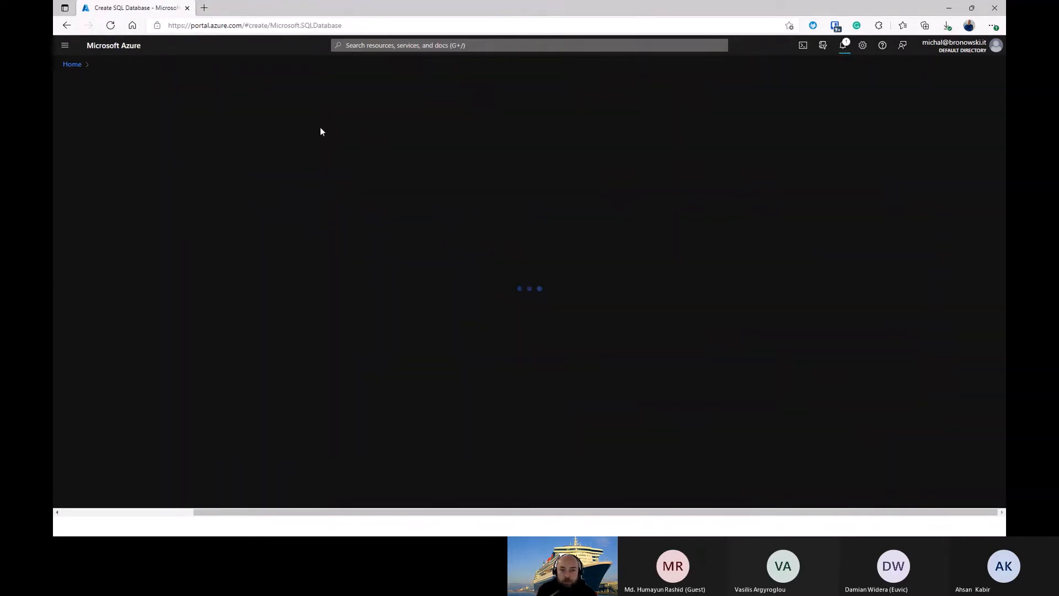
left_click(418, 236)
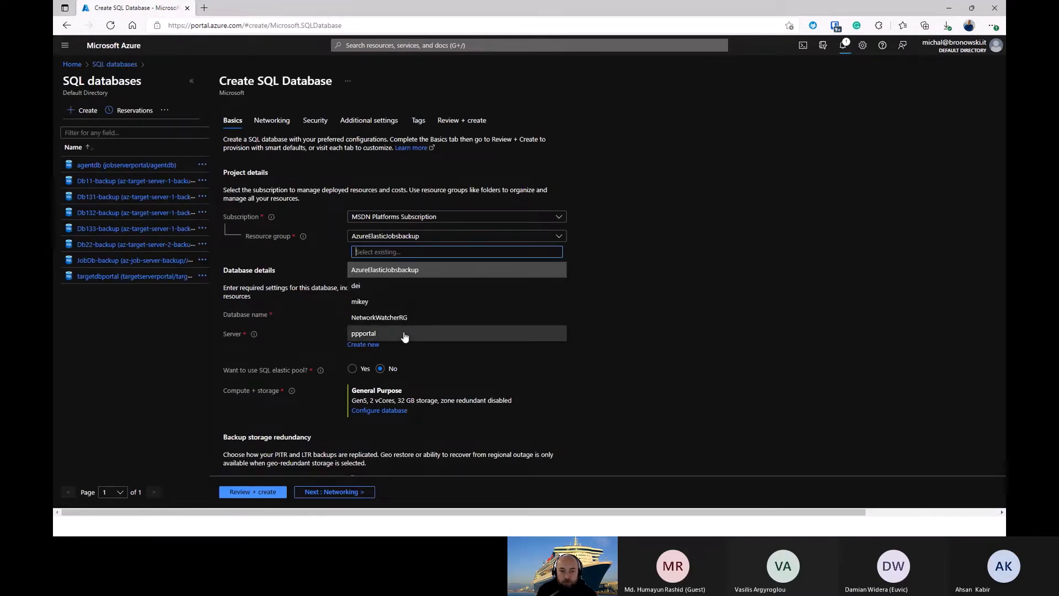
left_click(381, 333)
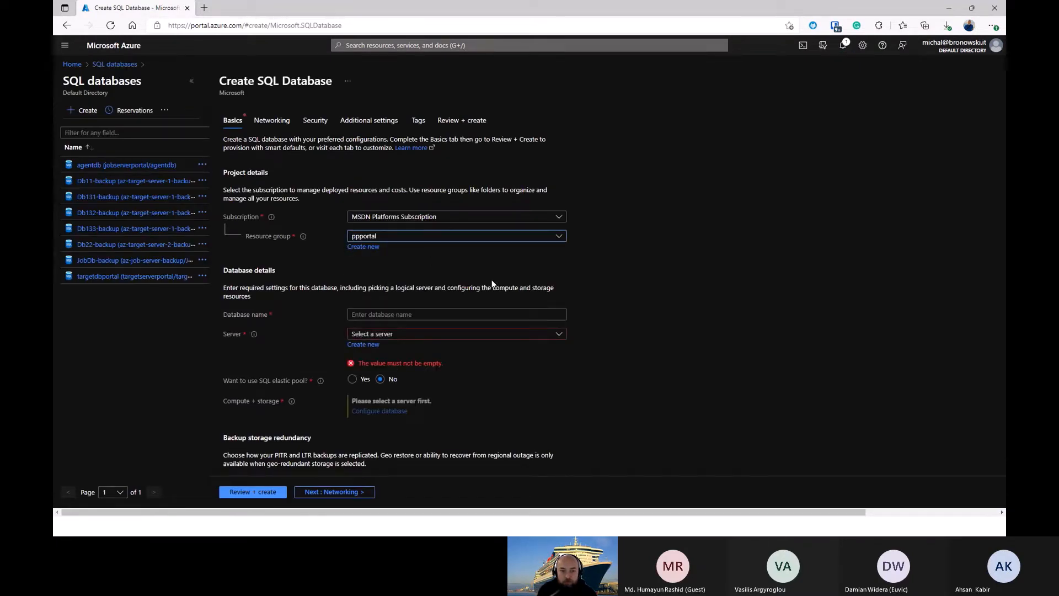
Step: Name the second SQL database pptarget
left_click(415, 316)
type("pp")
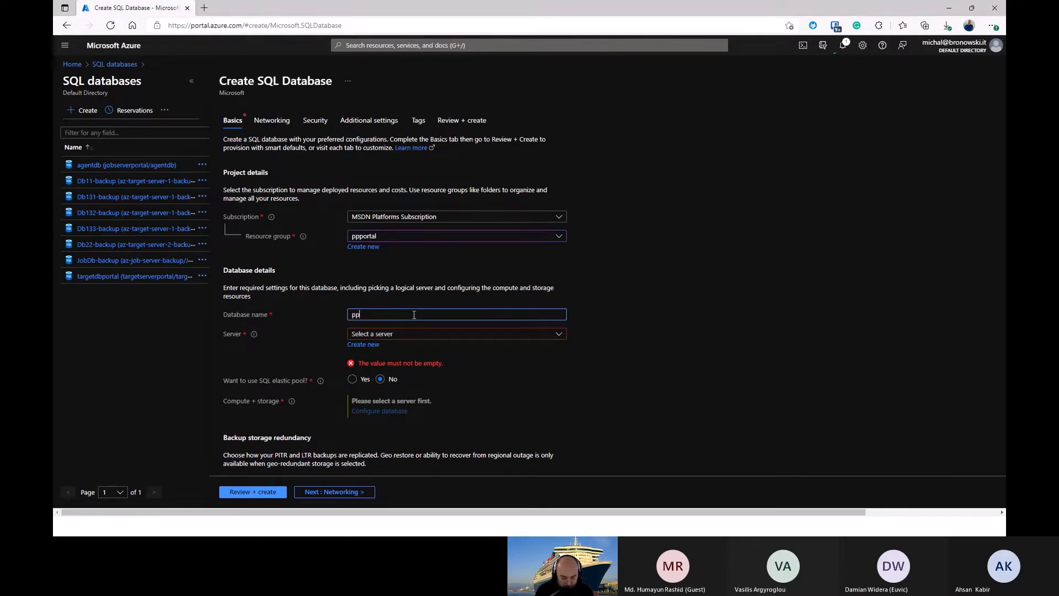
type("target")
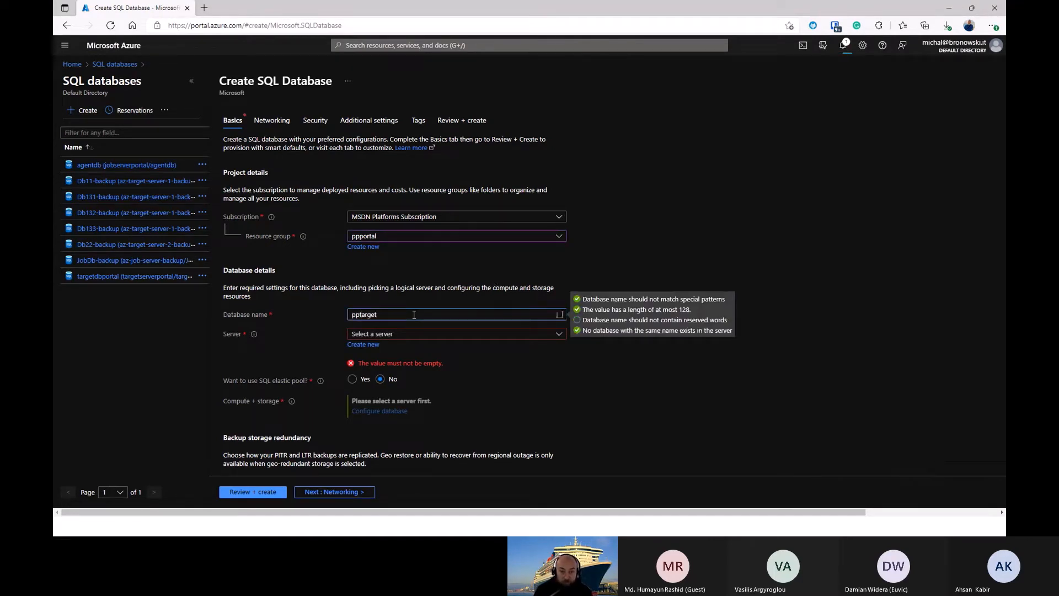
Step: Start a new SQL database server for pptarget and name it pptargetserver
left_click(407, 336)
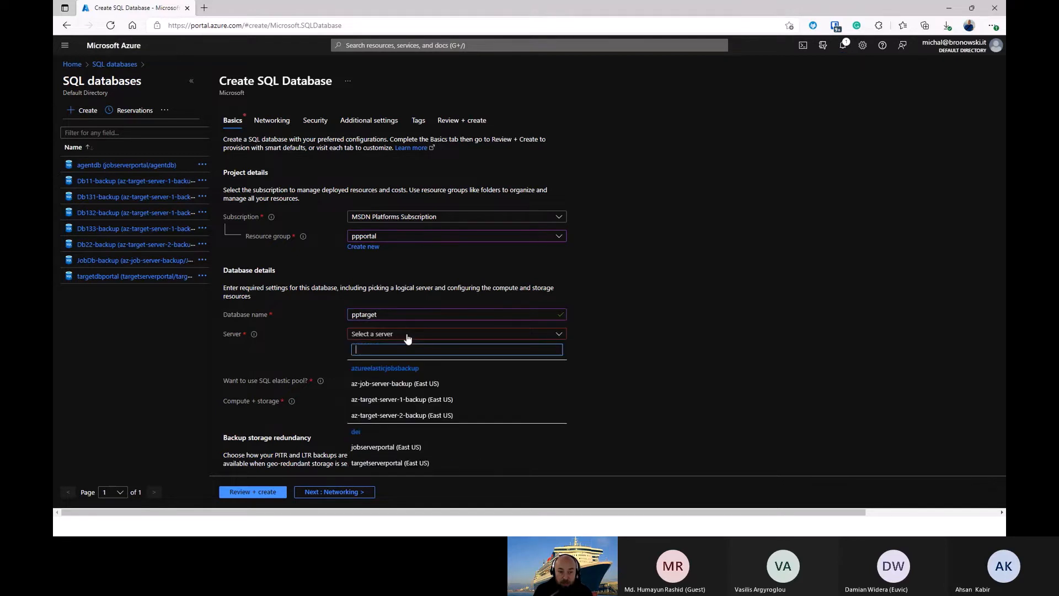
left_click(624, 284)
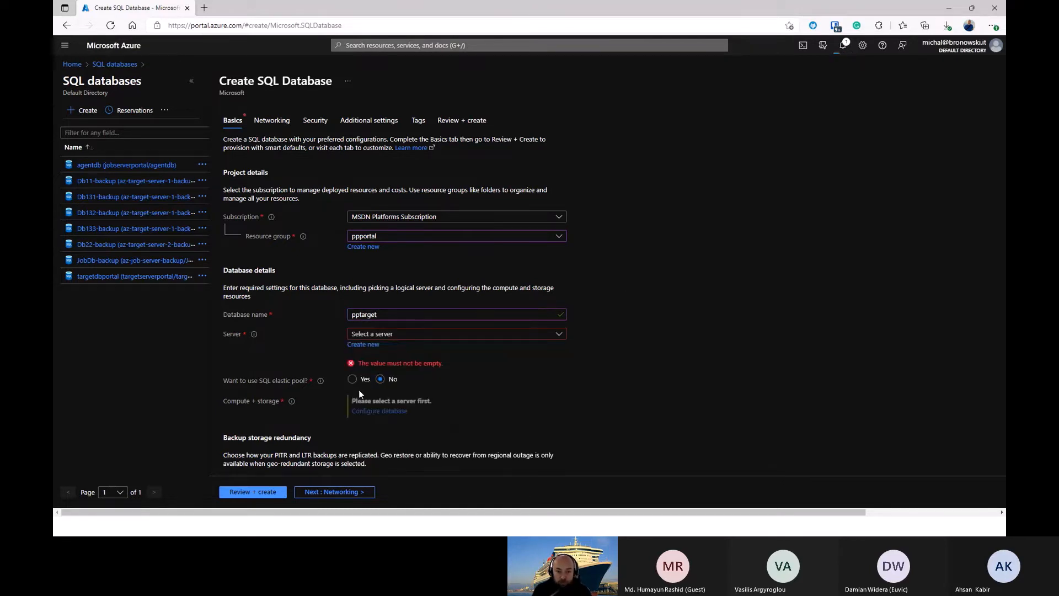
left_click(369, 344)
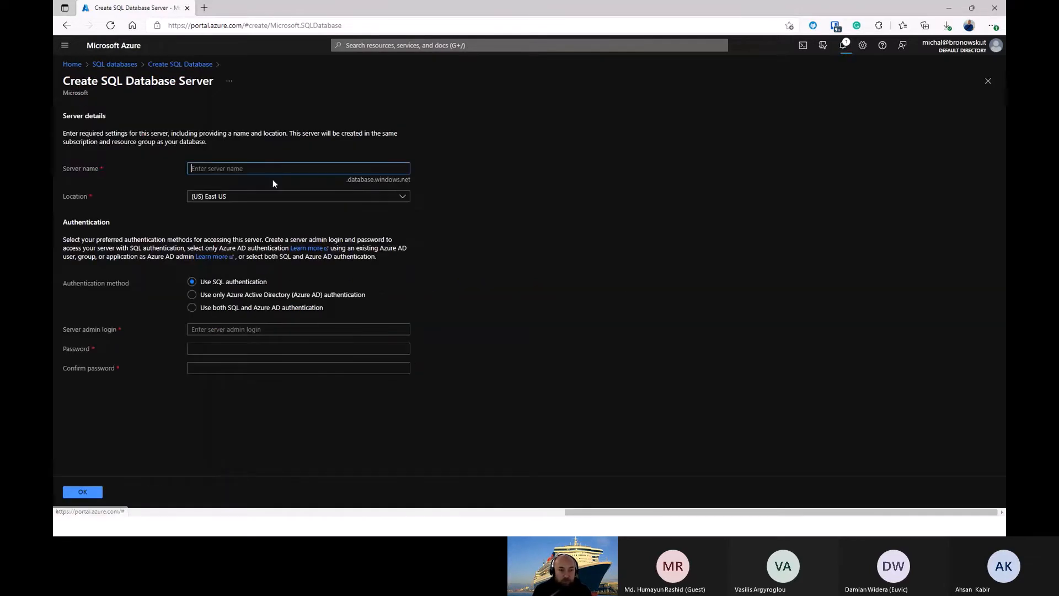
type("ppt")
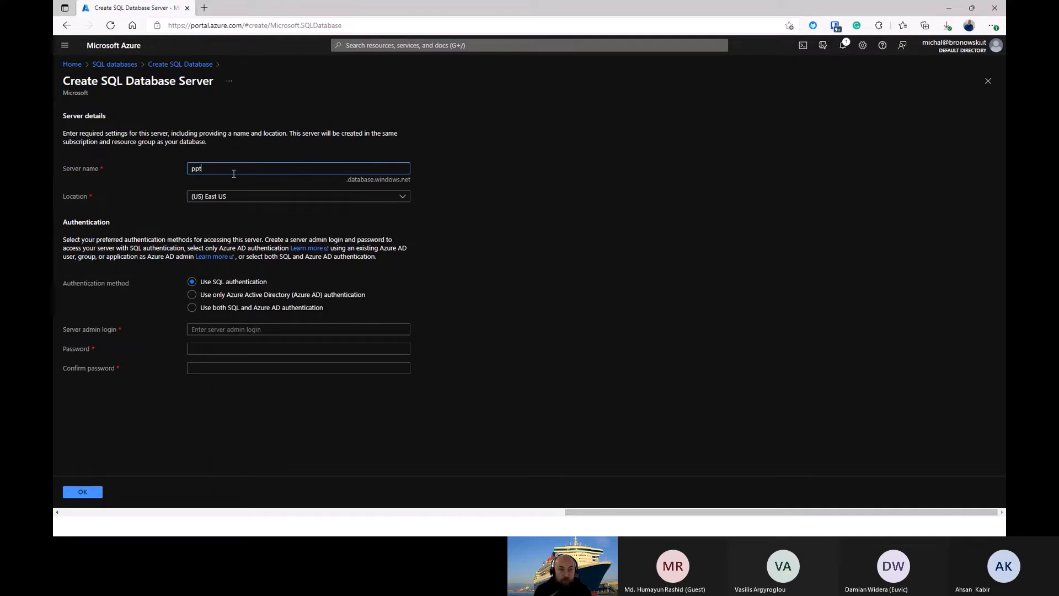
type("argetserver")
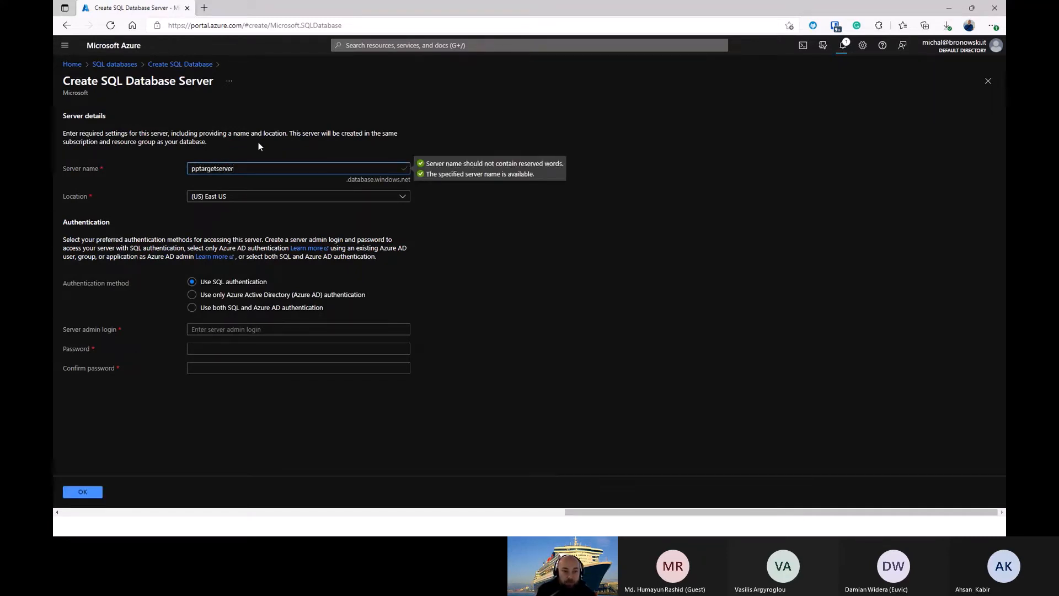
Step: Enter the server admin login for pptargetserver and fill in the admin password and its confirmation
left_click(234, 329)
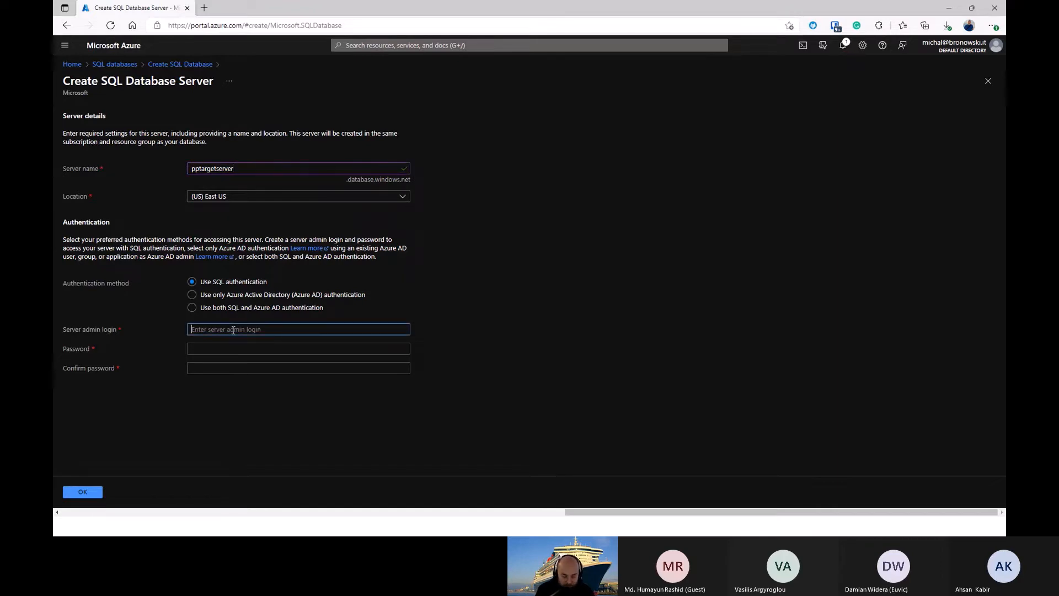
type("mikey")
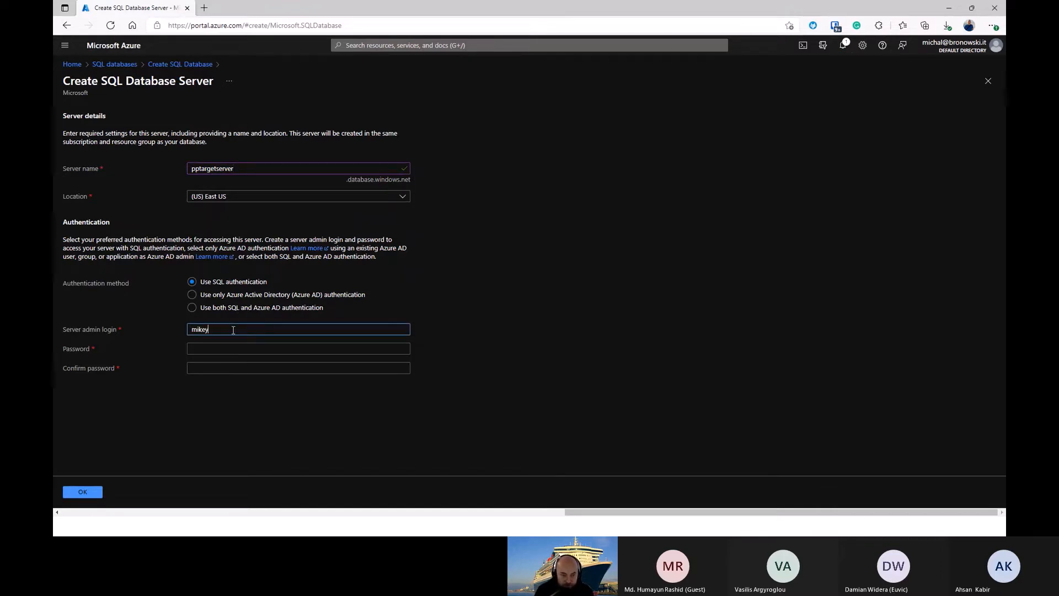
key("Tab")
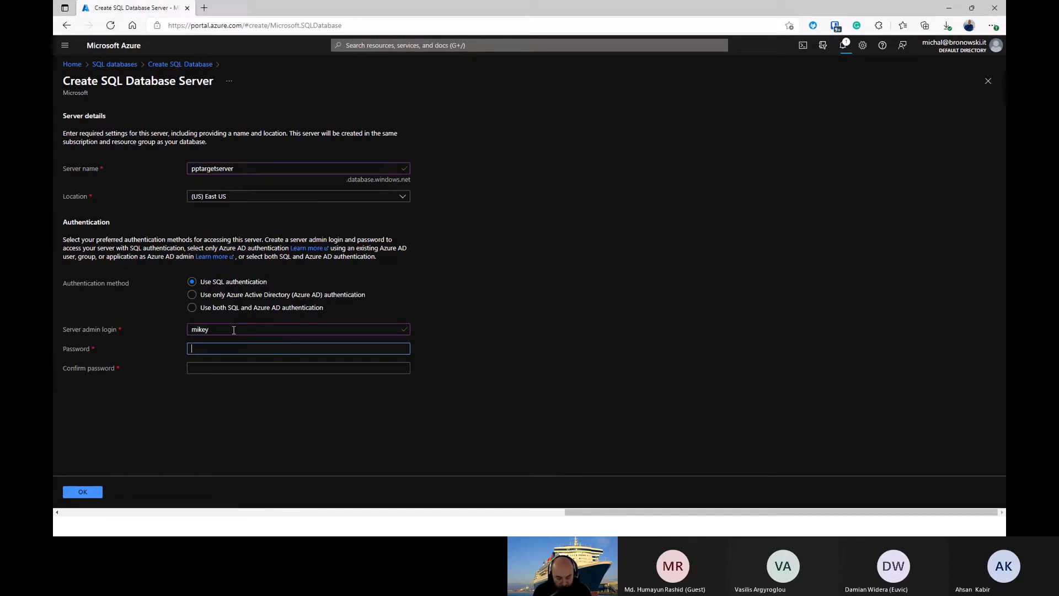
type("*************")
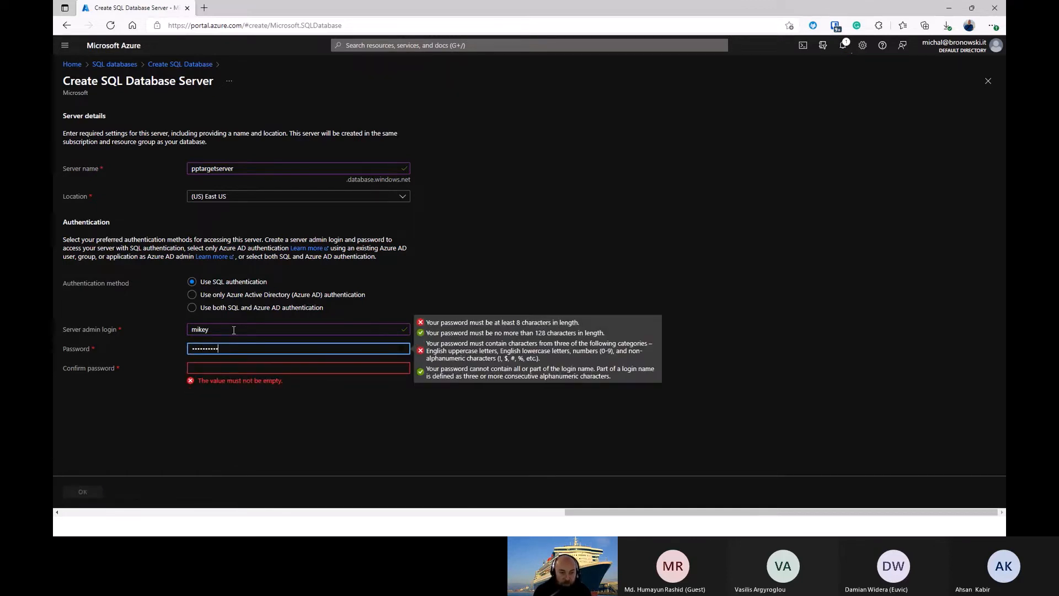
key("Tab")
type("**********")
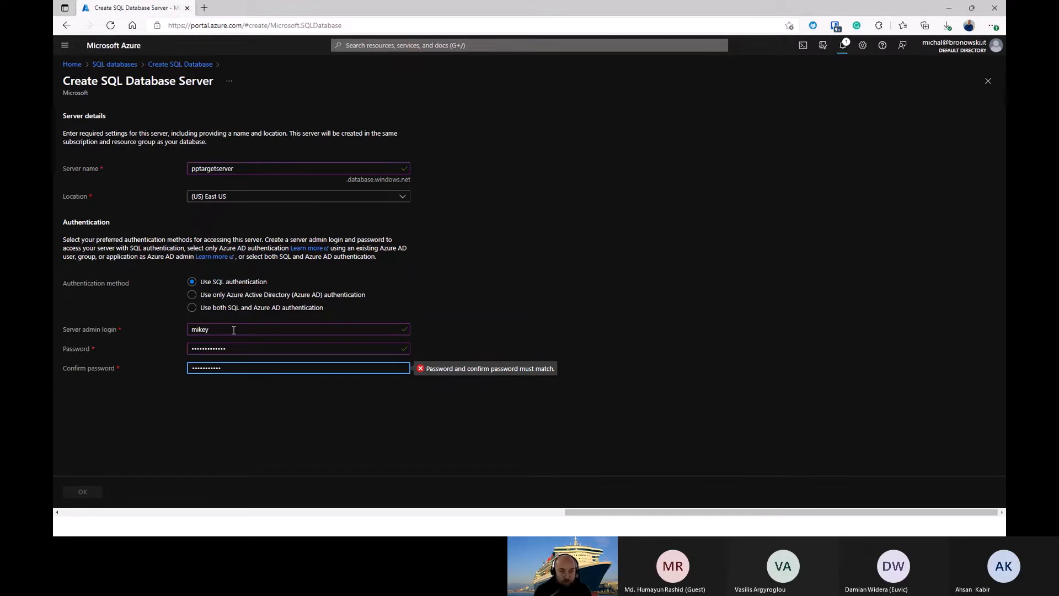
key("ctrl+a")
type("***********")
Step: Re-enter the admin password to match its confirmation and accept the settings of pptargetserver
left_click(536, 294)
left_click(303, 348)
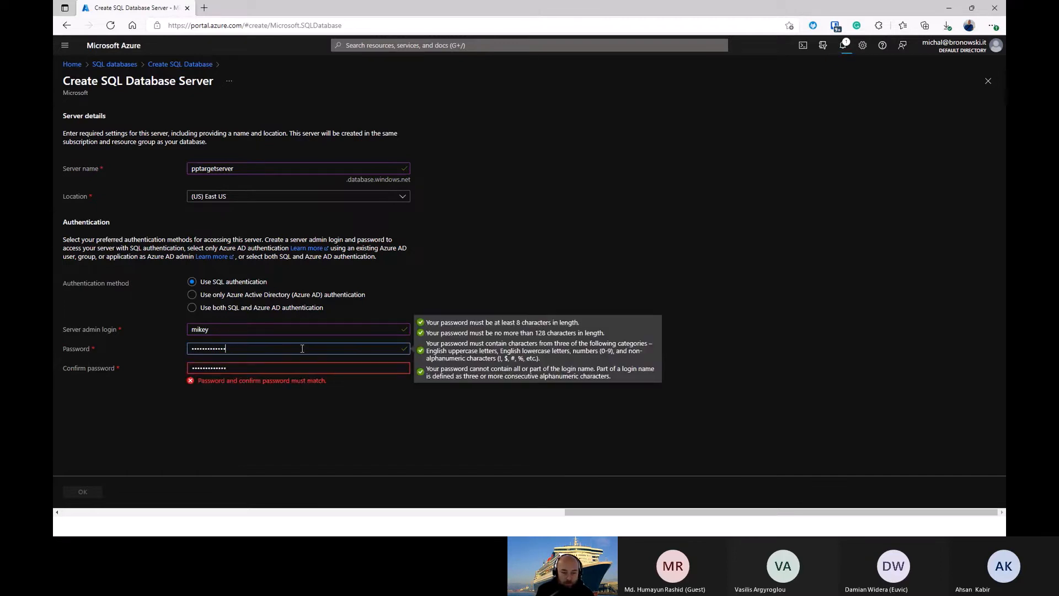
key("ctrl+a")
type("*****")
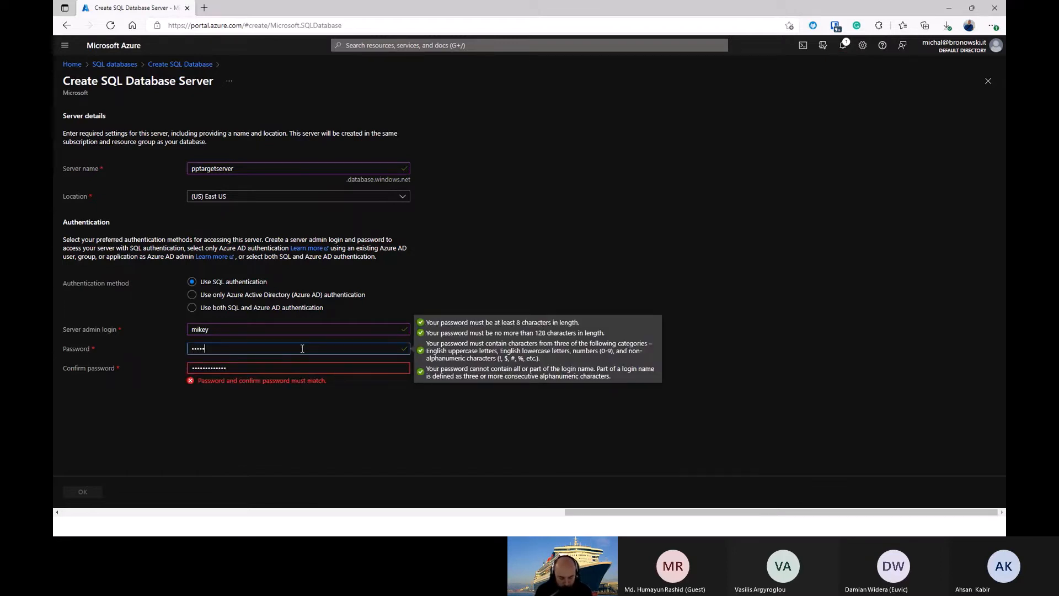
type("********")
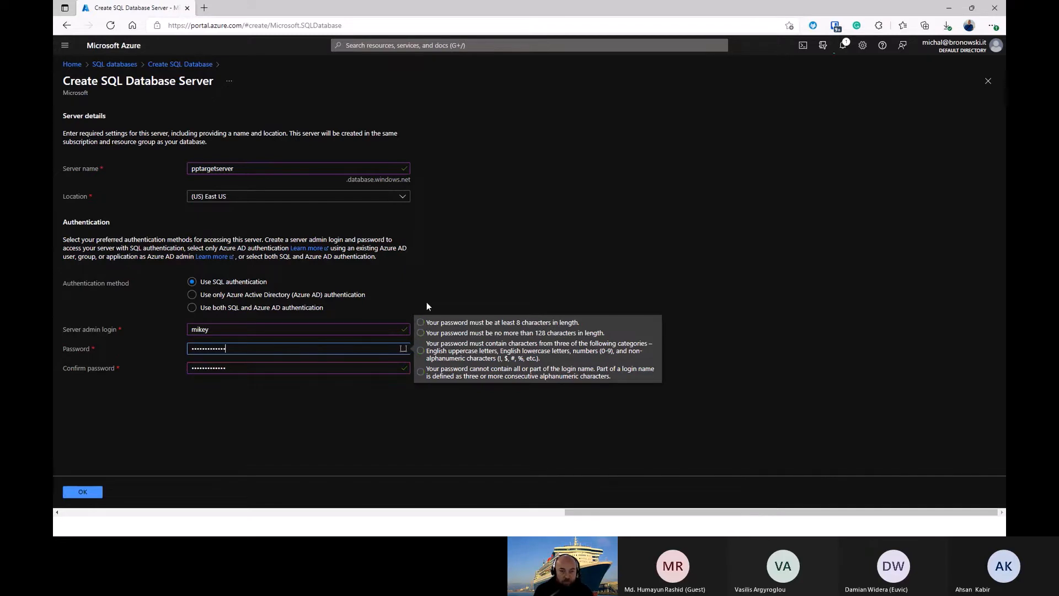
left_click(426, 302)
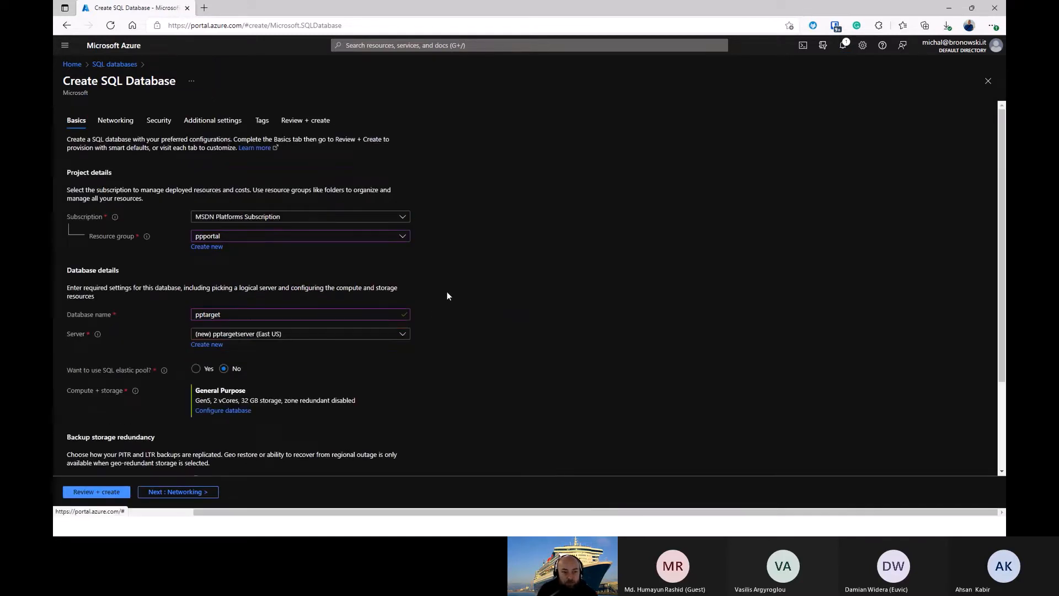
Step: Open the compute and storage configuration of pptarget and view the available hardware configurations without changing them
scroll(171, 359, "down", 1)
left_click(224, 354)
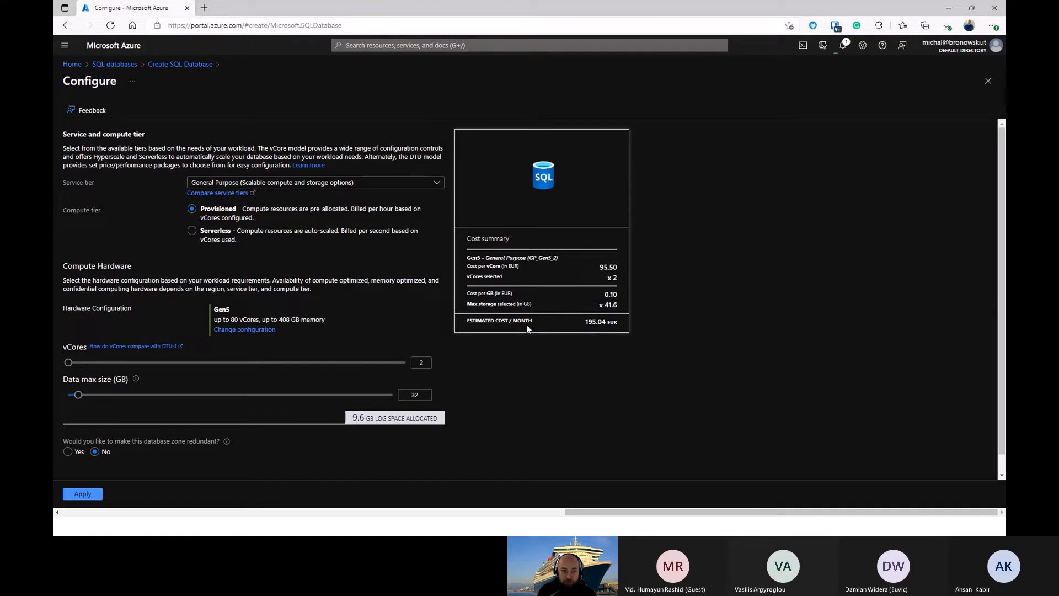
left_click(248, 330)
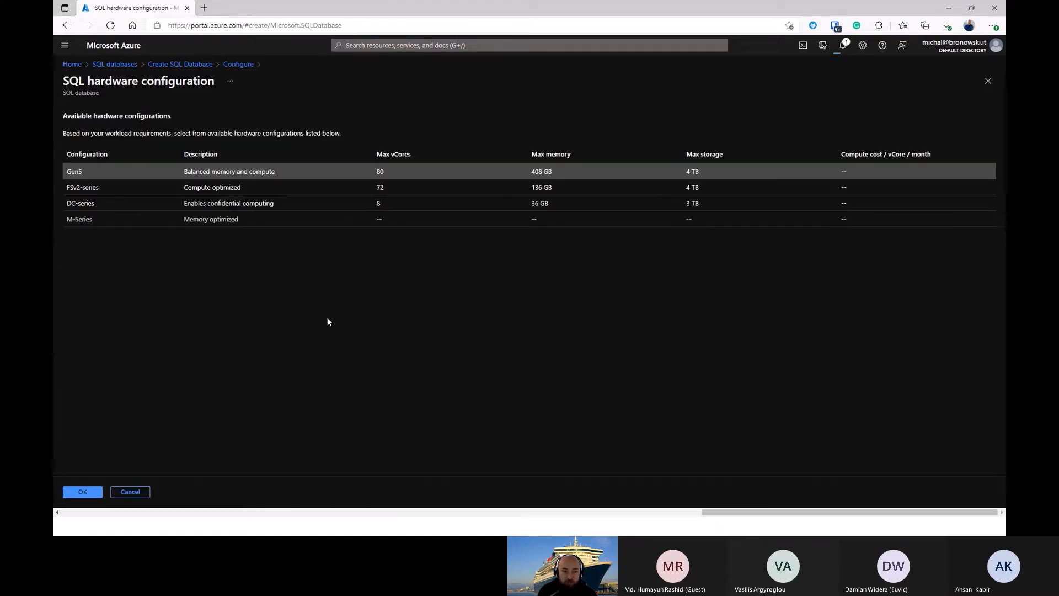
left_click(141, 490)
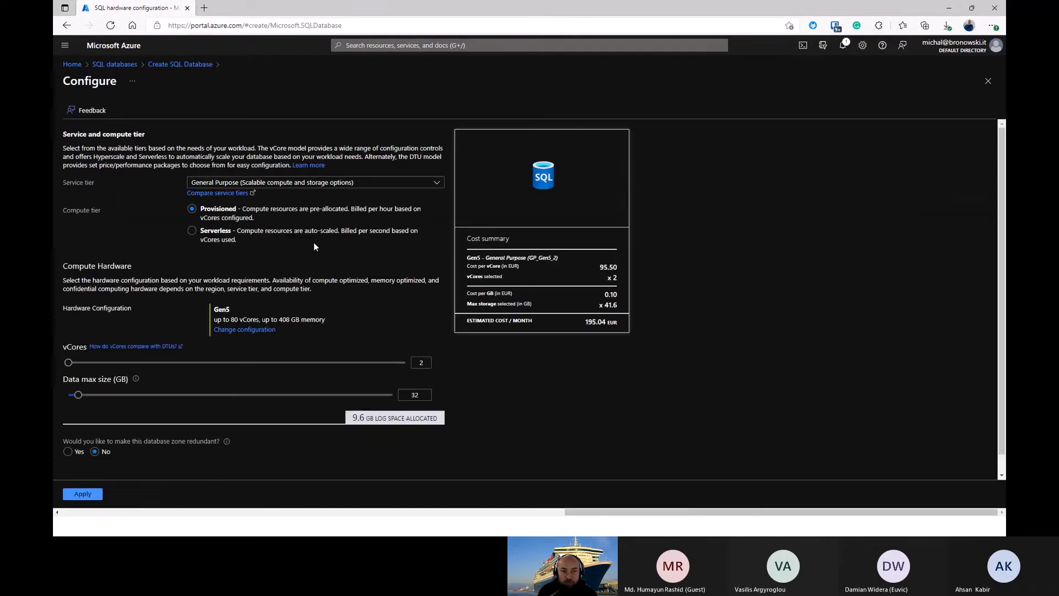
Step: Set the service tier of pptarget to Basic (For less demanding workloads) and apply the configuration
left_click(223, 183)
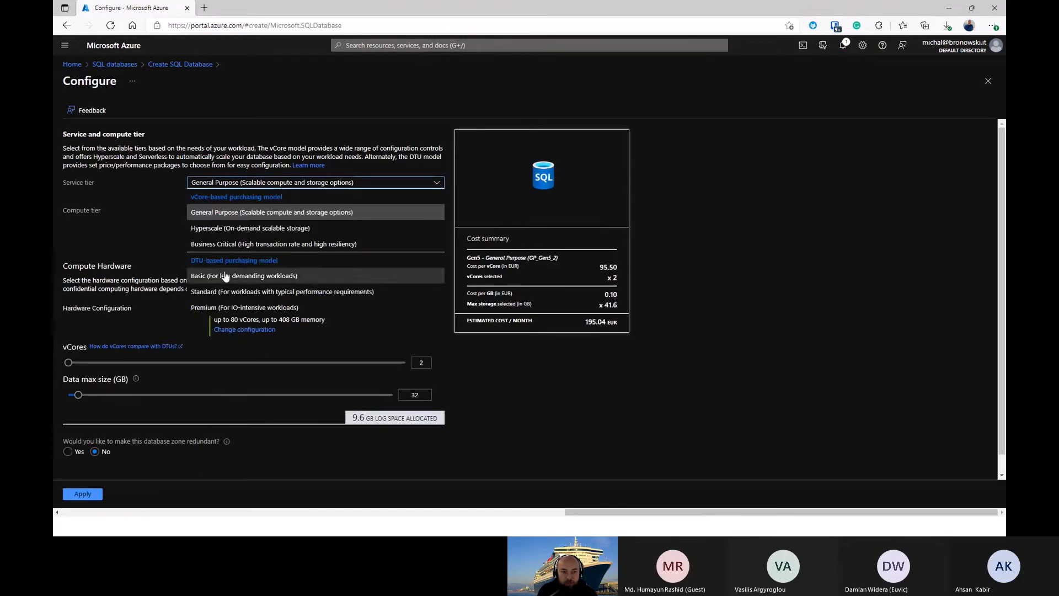
left_click(223, 276)
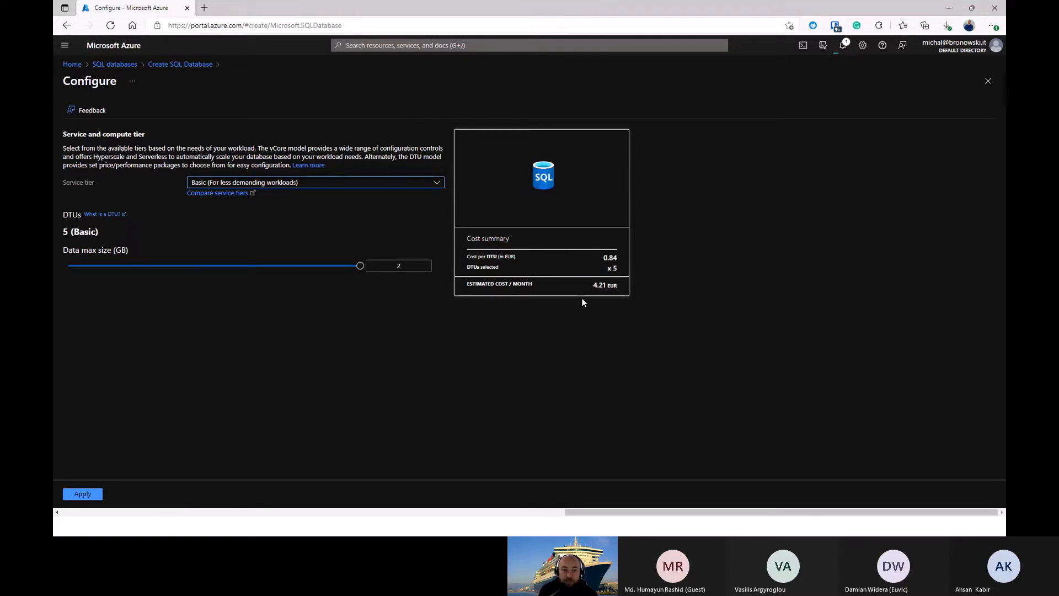
left_click(83, 494)
Step: Set pptargetserver's connectivity to a public endpoint and allow access for both Azure services and the current client IP address
scroll(385, 357, "down", 2)
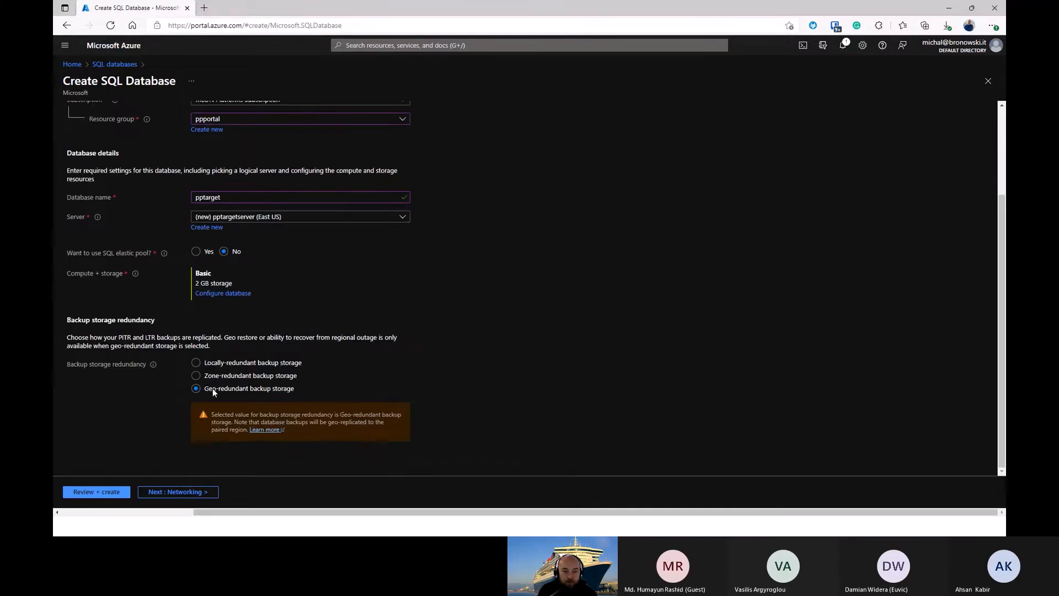
left_click(199, 493)
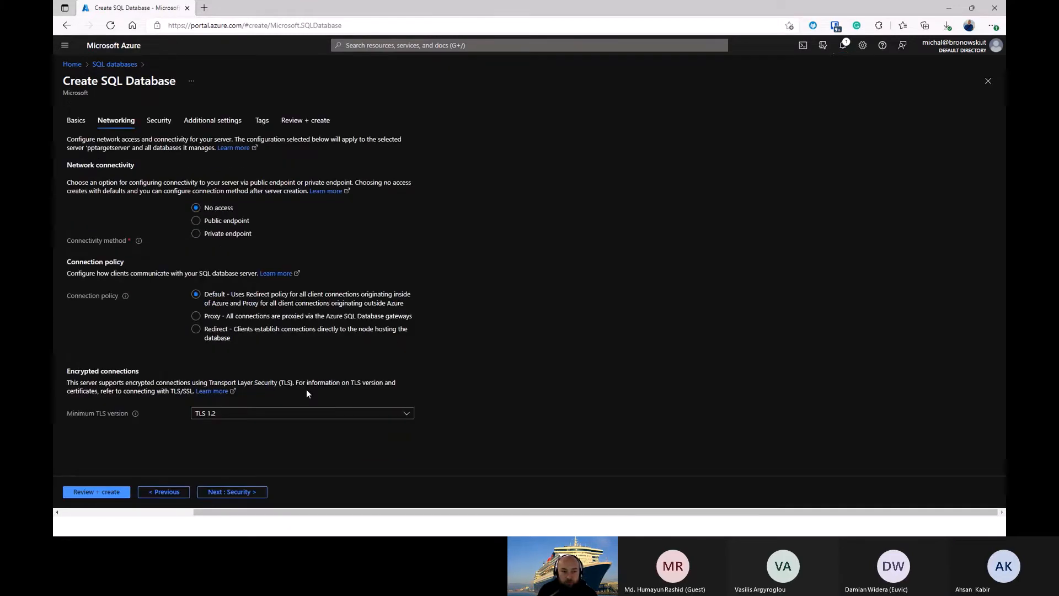
left_click(229, 219)
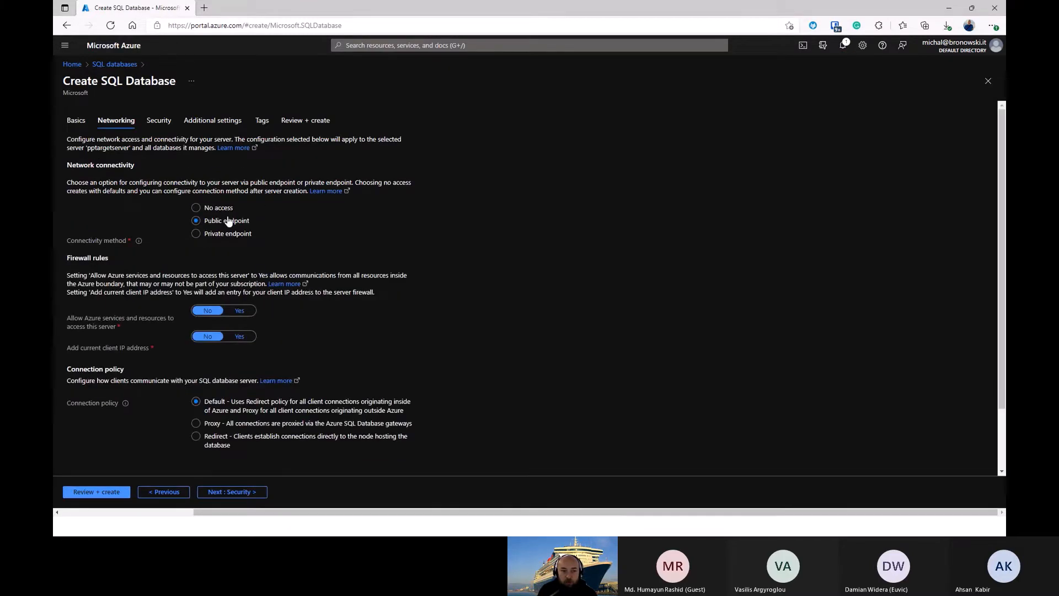
left_click(238, 311)
left_click(240, 333)
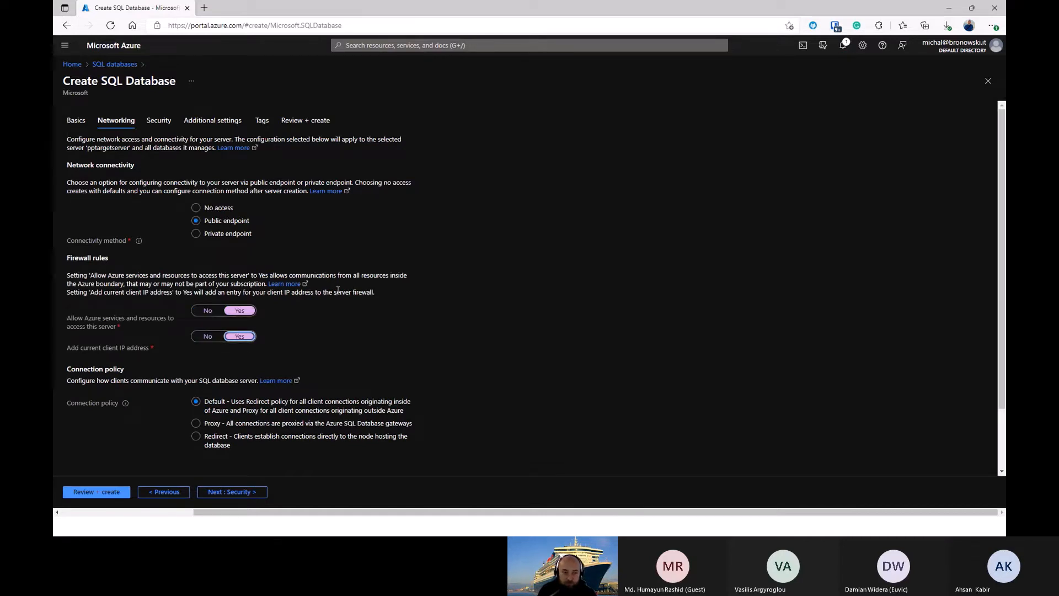
Step: Keep the default security, additional settings and tags for pptarget, and create the database
left_click(244, 492)
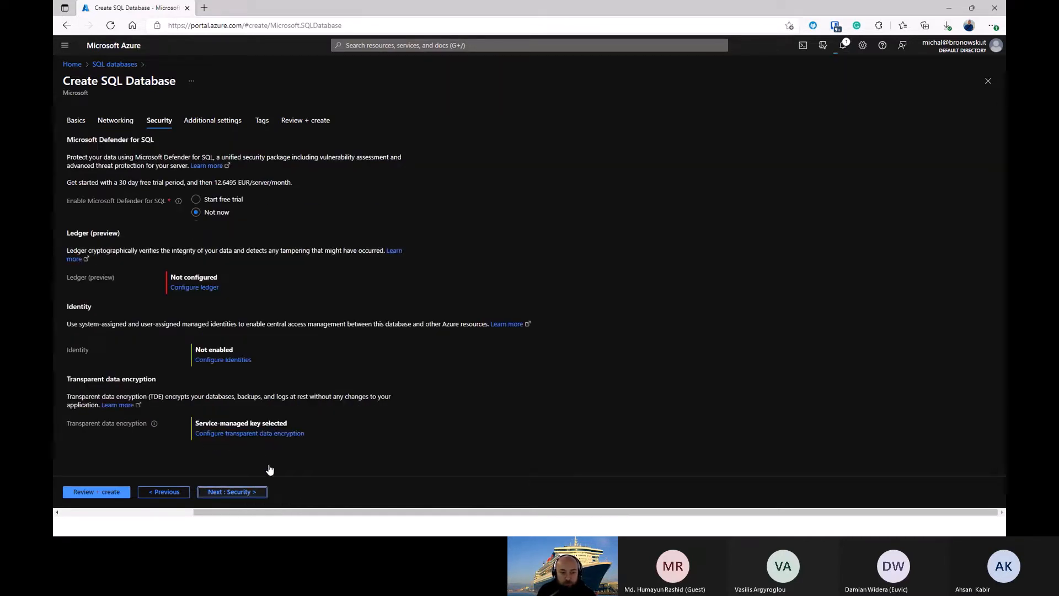
left_click(285, 492)
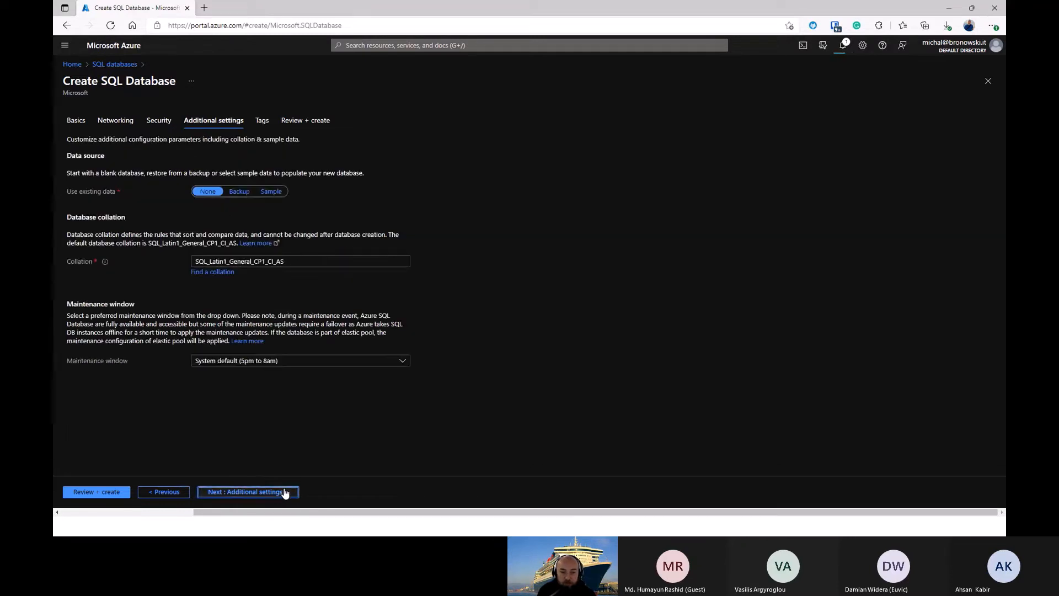
left_click(243, 493)
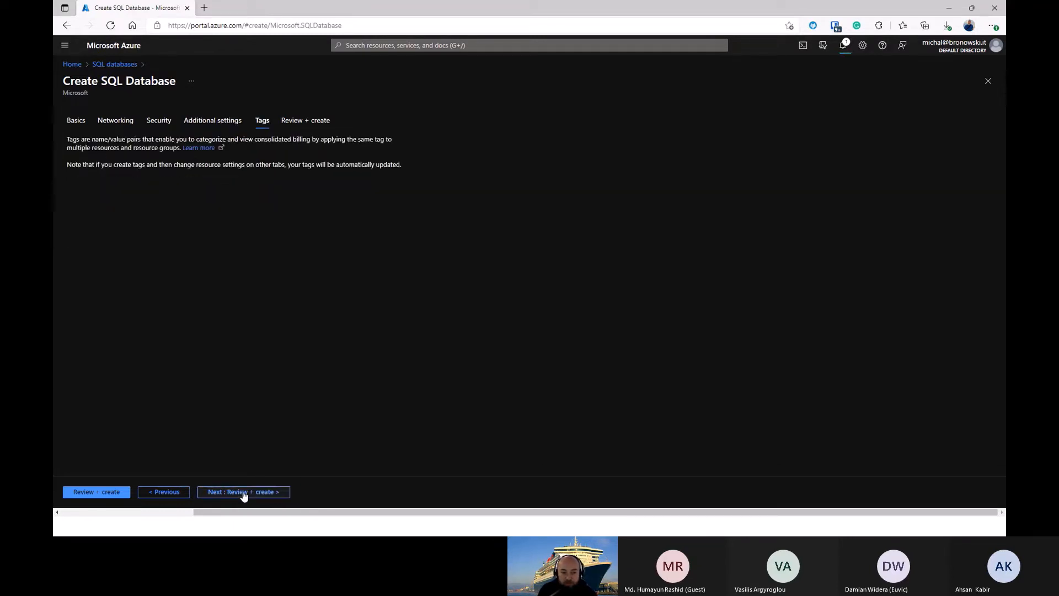
left_click(271, 493)
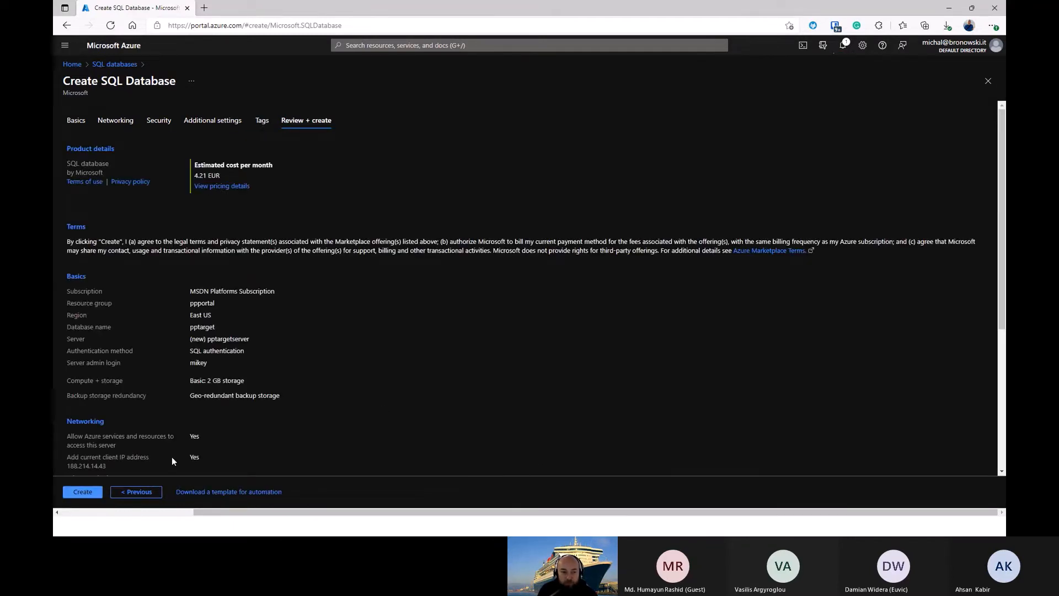
left_click(83, 492)
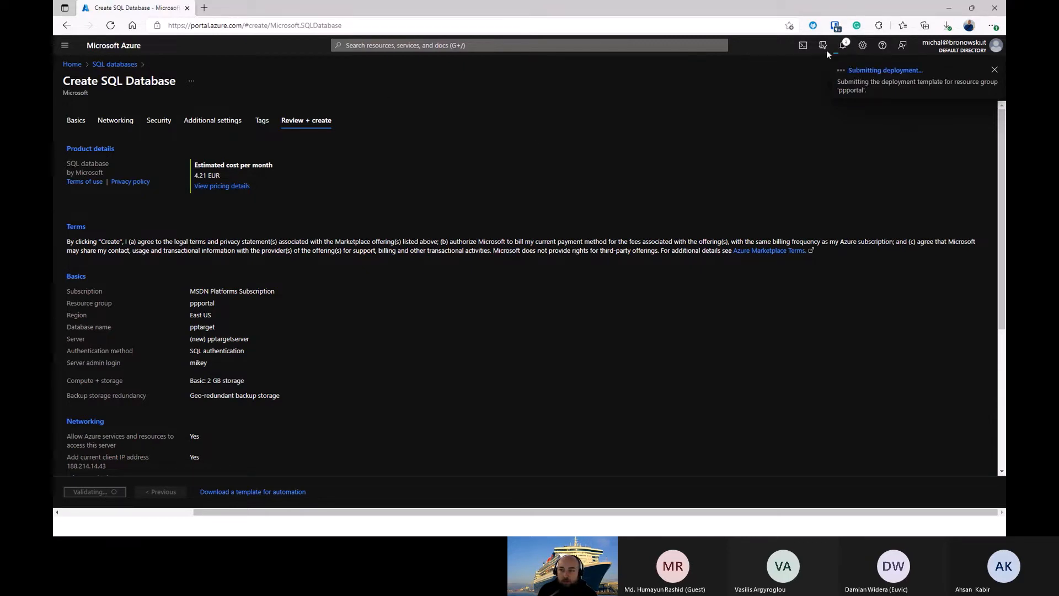
Step: Open the ppportal resource group and check the deployment progress in the notifications
left_click(843, 47)
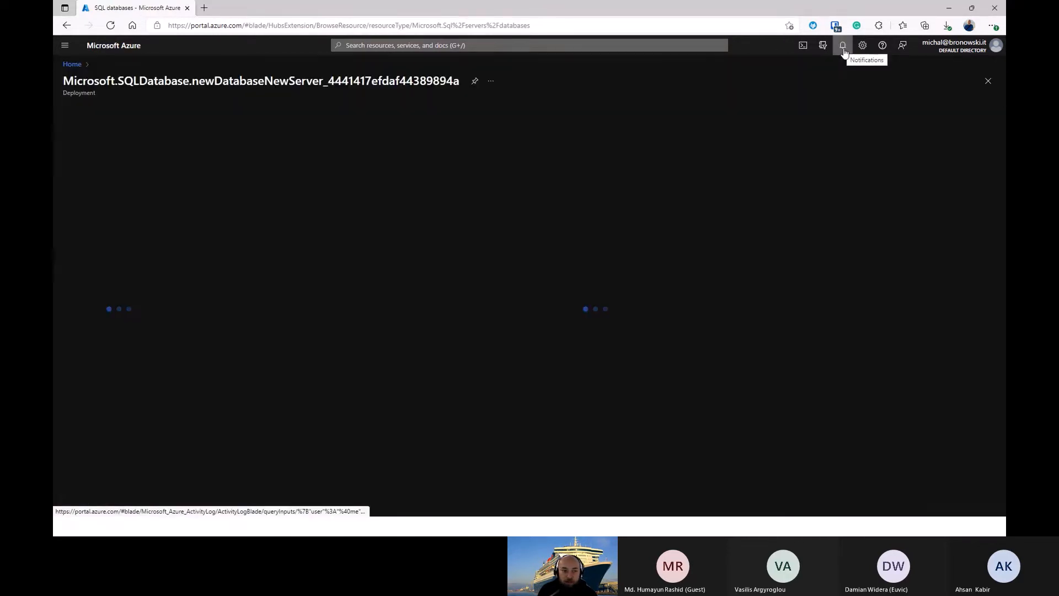
left_click(72, 64)
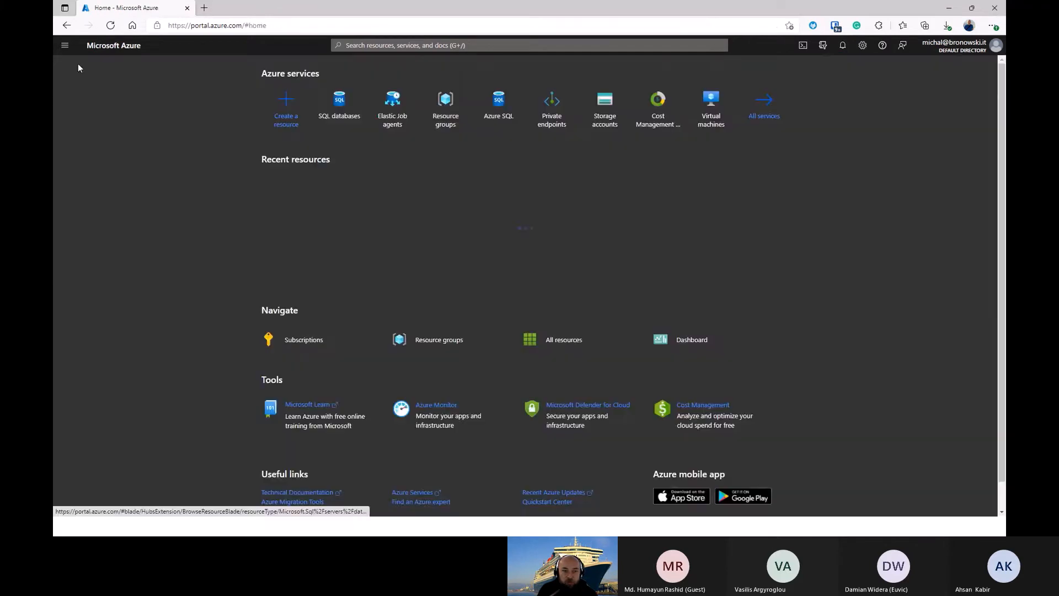
left_click(442, 115)
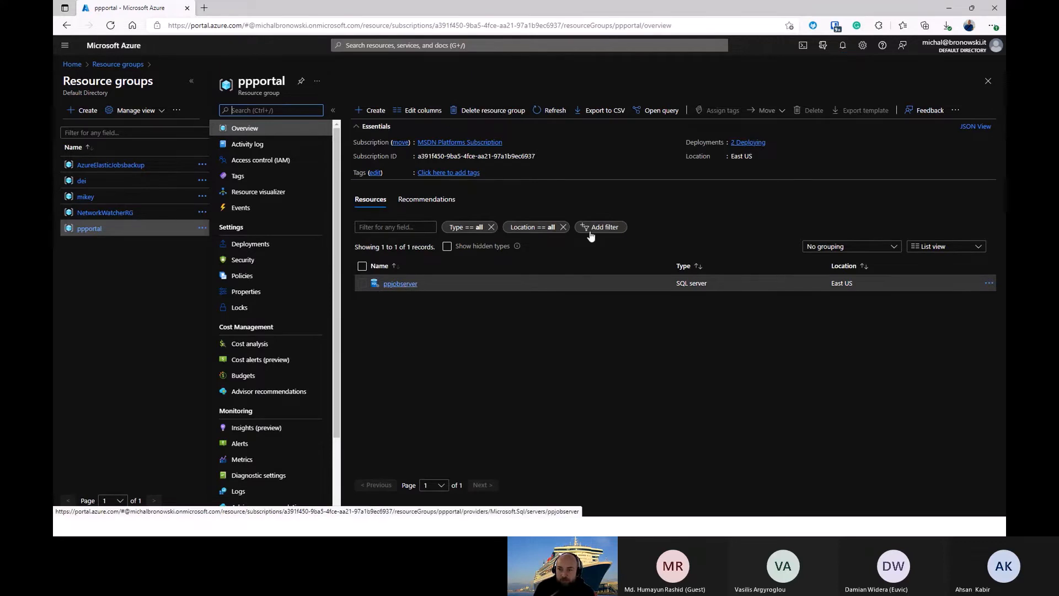
left_click(844, 47)
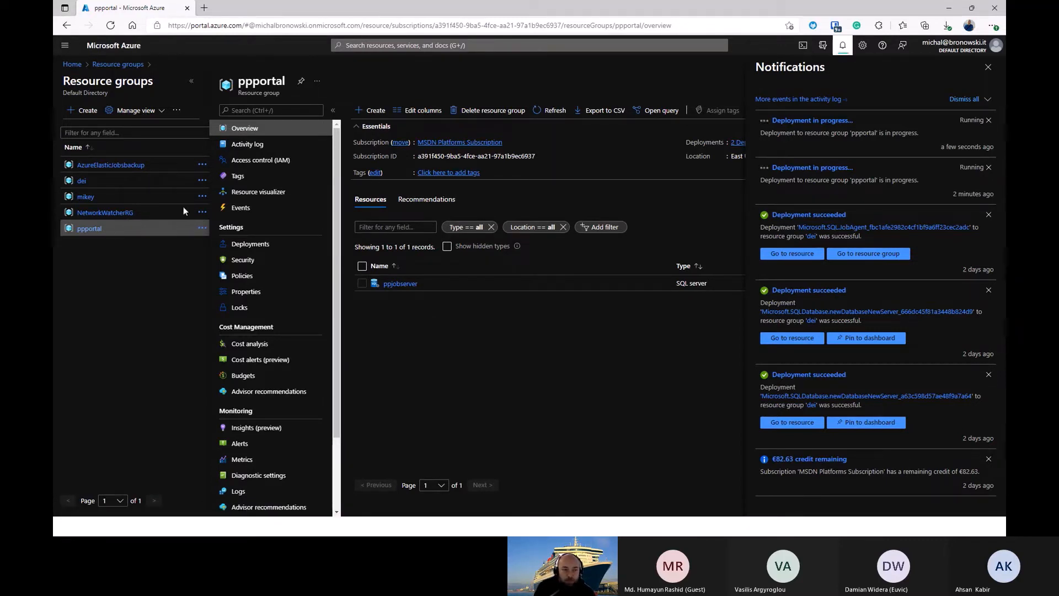
Step: Open the AZAgent-backup Elastic Job agent in the AzureElasticJobsbackup resource group and review its jobs, credentials and target groups
left_click(110, 168)
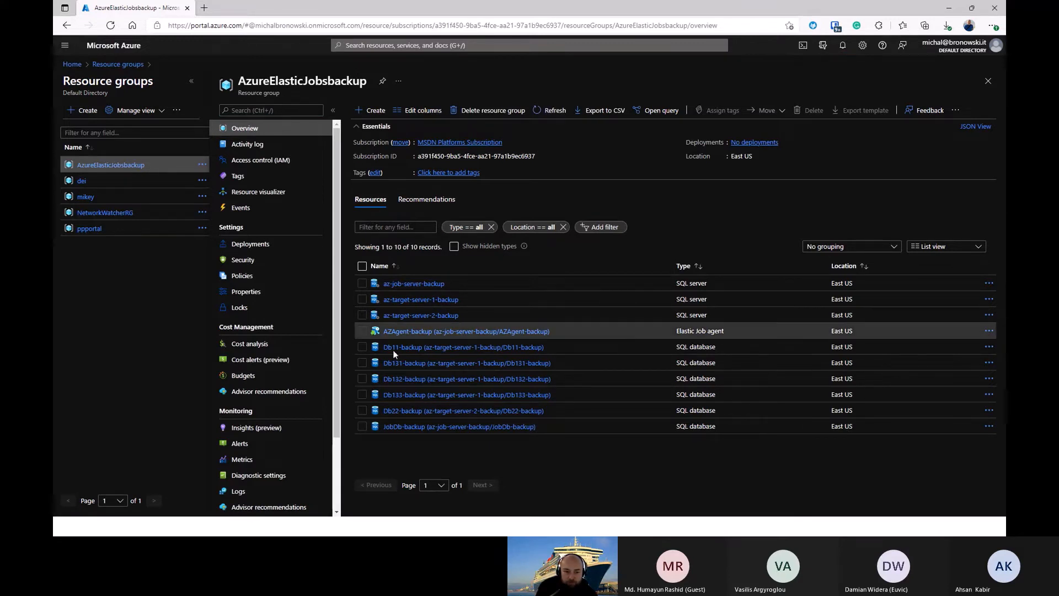
left_click(420, 334)
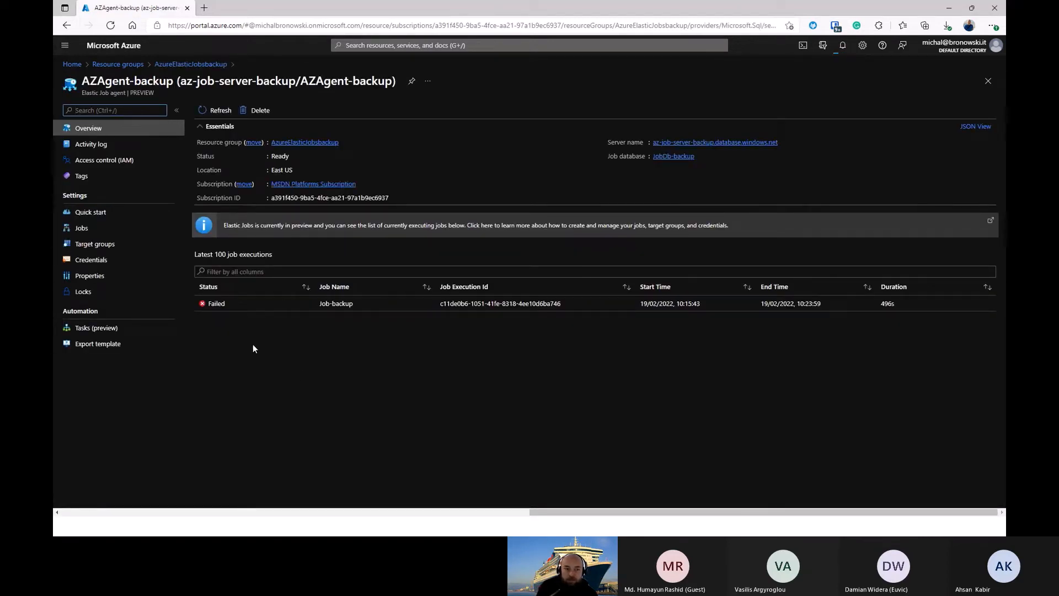
left_click(83, 228)
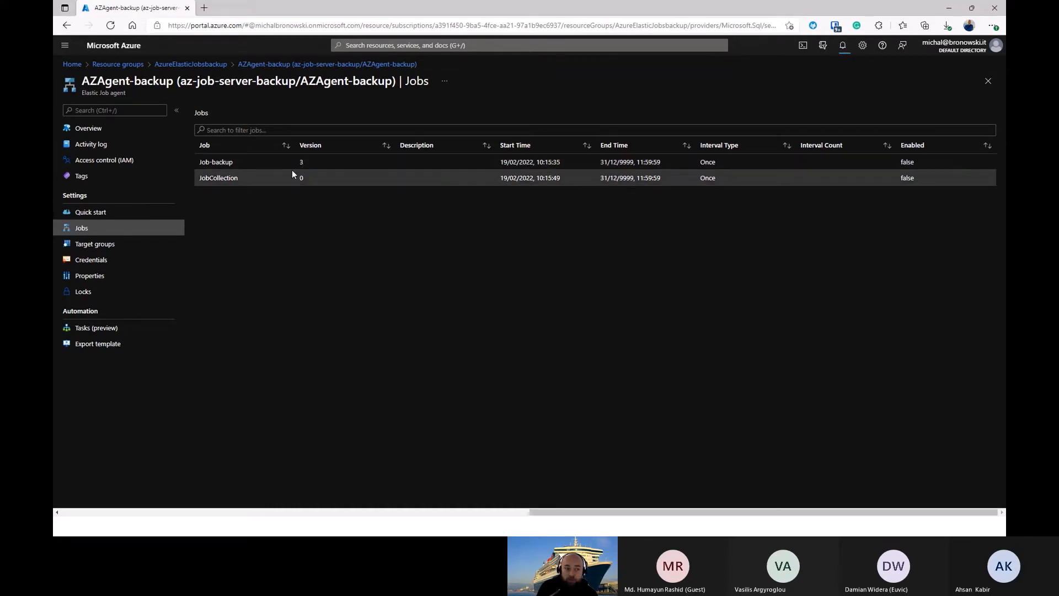
left_click(116, 262)
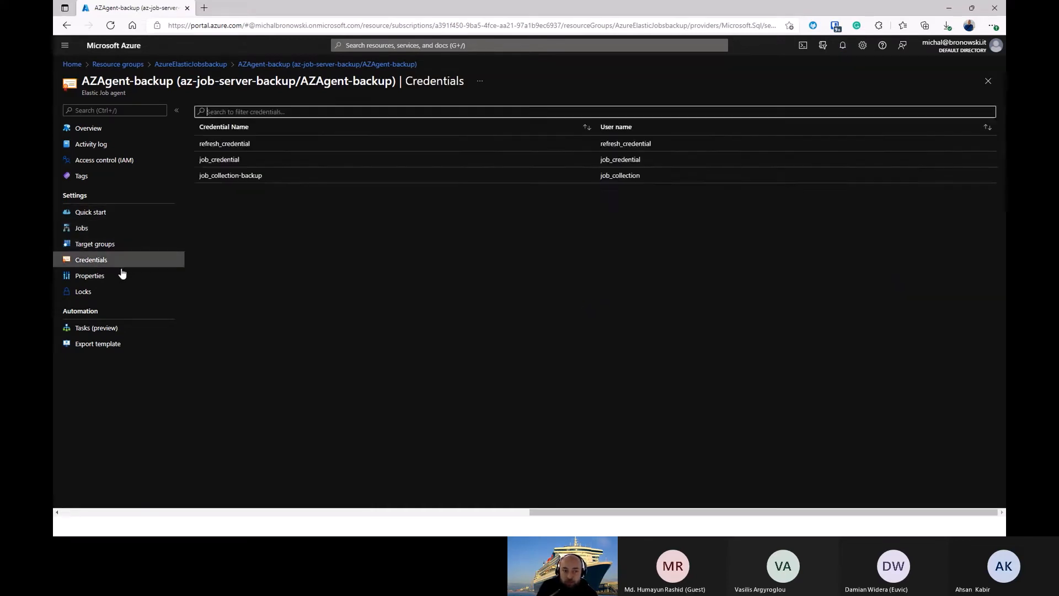
left_click(110, 249)
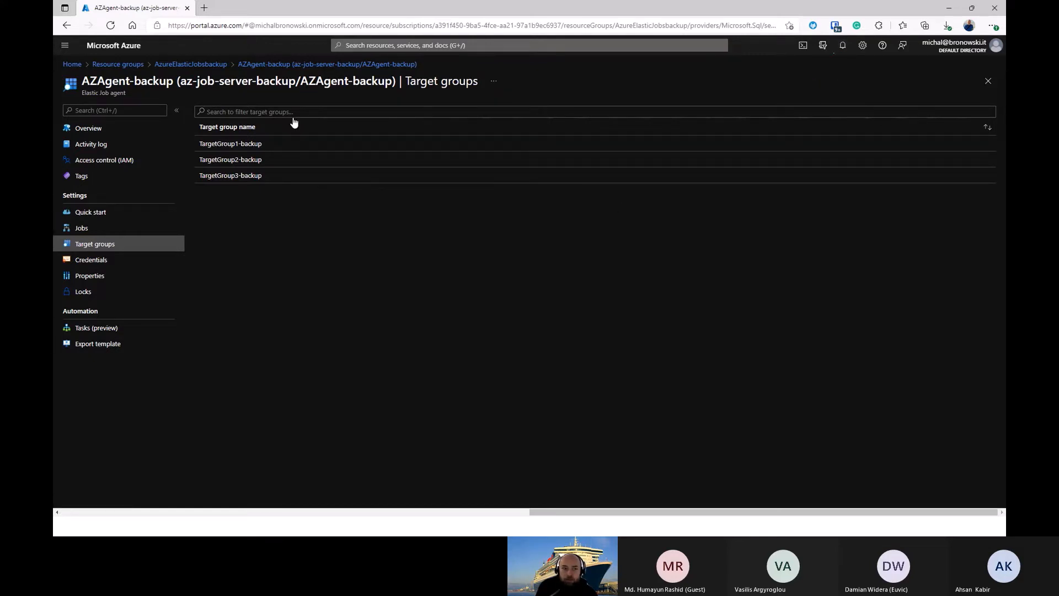
Step: Open the ppportaljob database in the ppportal resource group and copy its server name
left_click(107, 65)
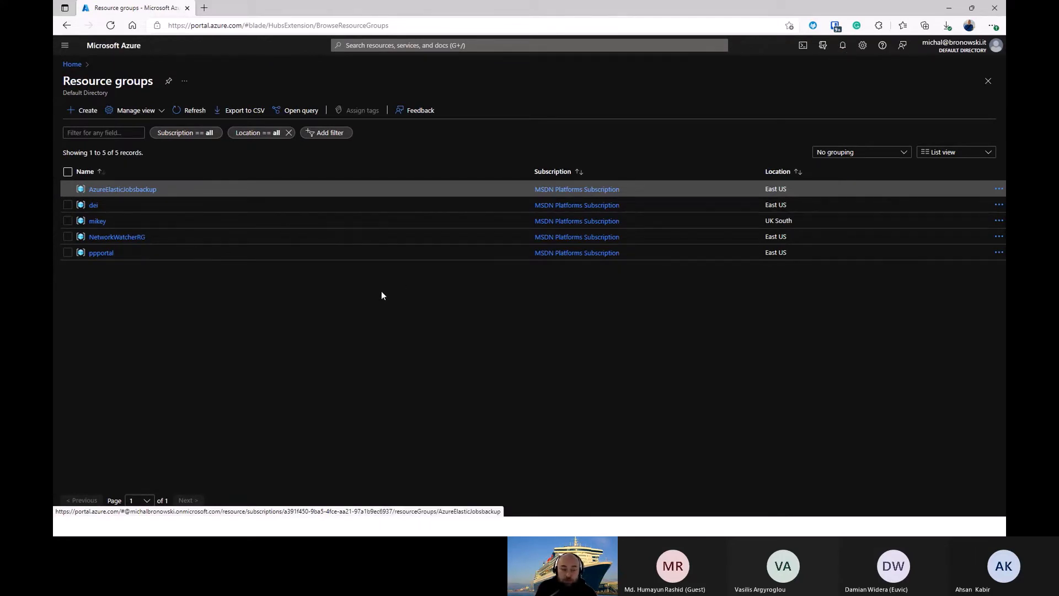
left_click(99, 254)
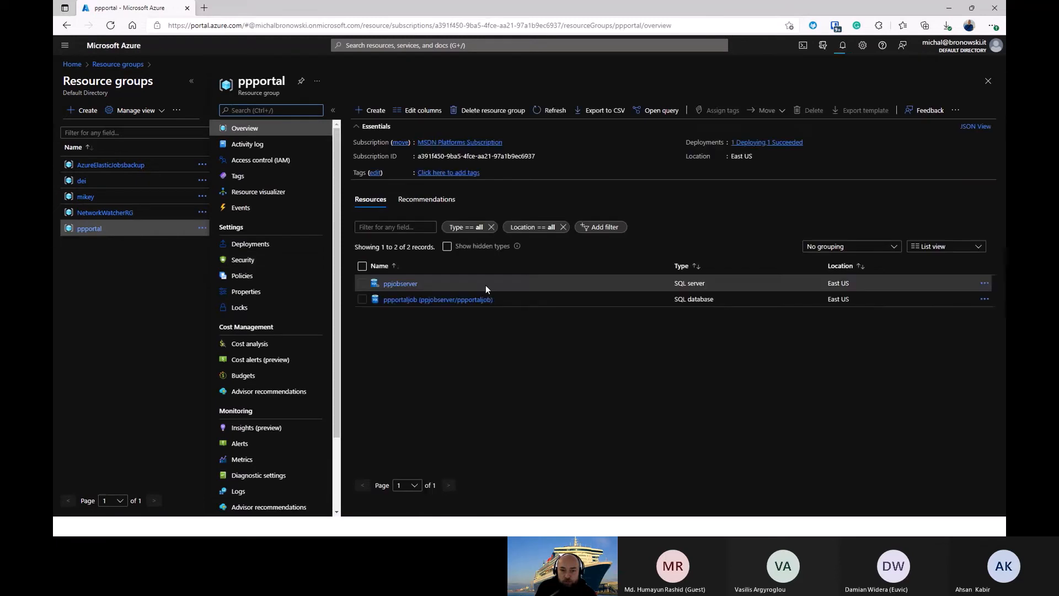
left_click(401, 301)
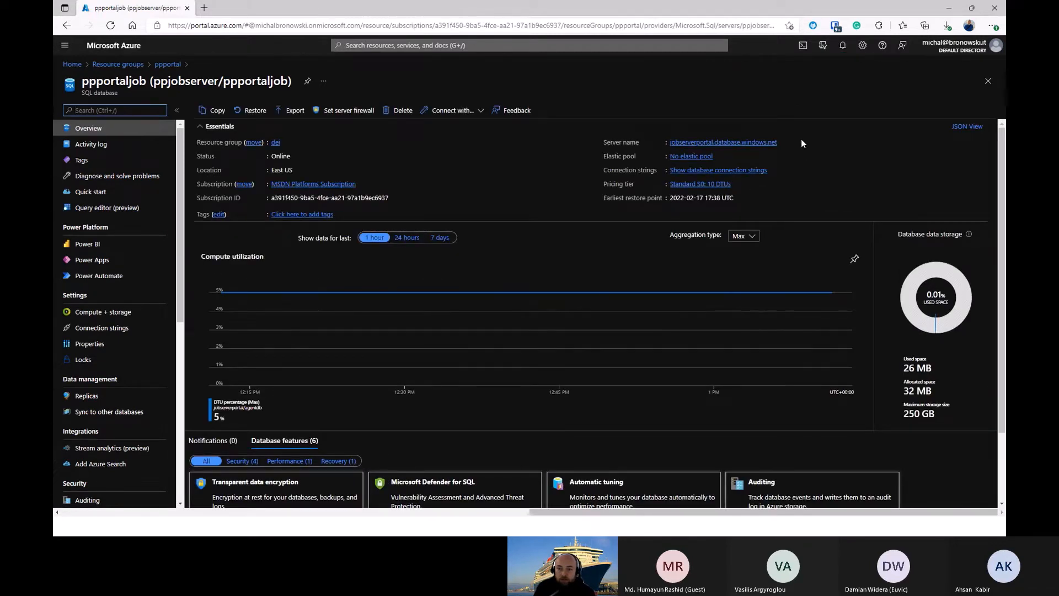
left_click(784, 142)
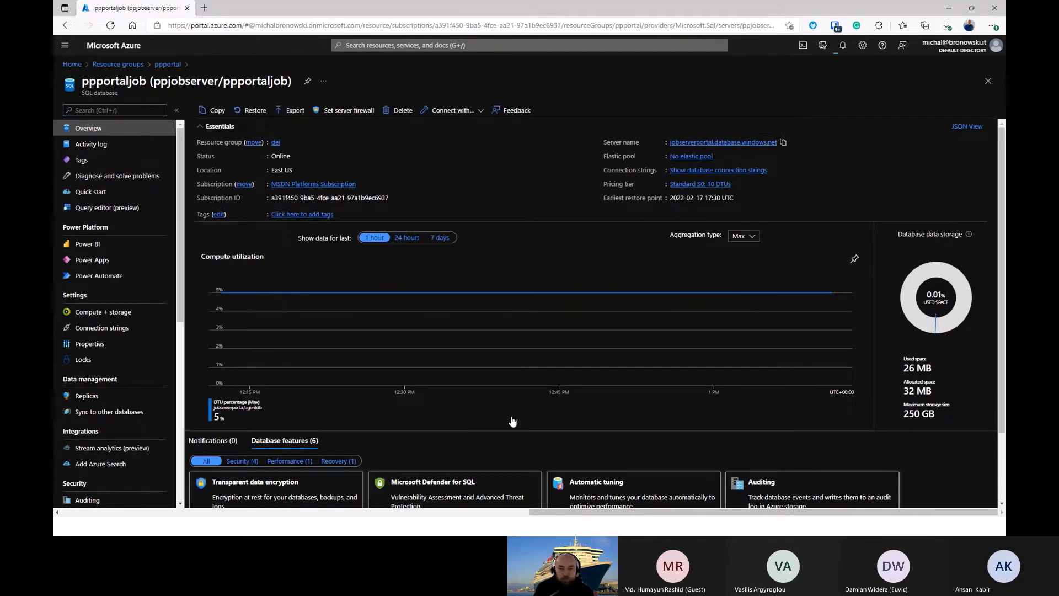
Step: Switch to SQL Server Management Studio and try to connect to the copied server name with the admin login and password, remembering the password
key("alt+Tab")
key("alt+Tab")
key("alt+Tab")
key("alt+Tab")
key("alt+Tab")
key("alt+Tab")
key("alt+Tab")
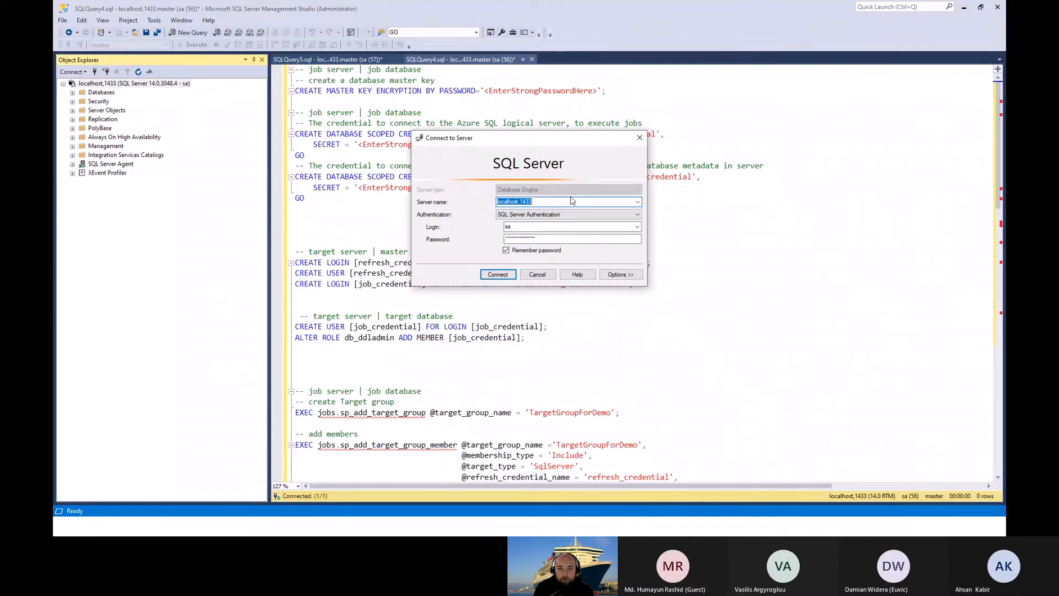
type("jobserverportal.database.windows.net")
double_click(615, 225)
type("mikey")
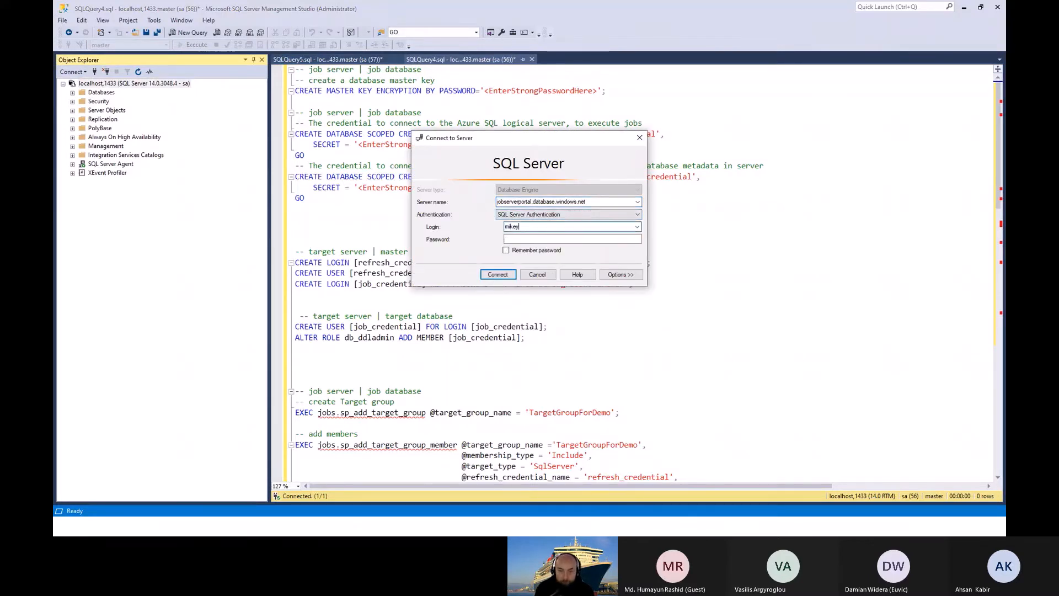
key("Tab")
type("***********")
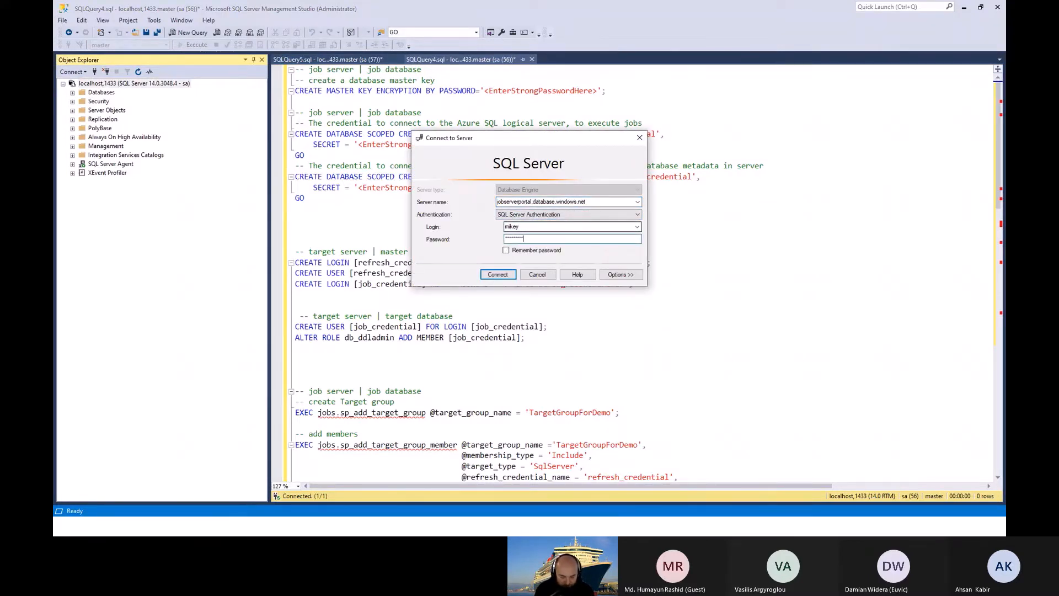
key("Tab")
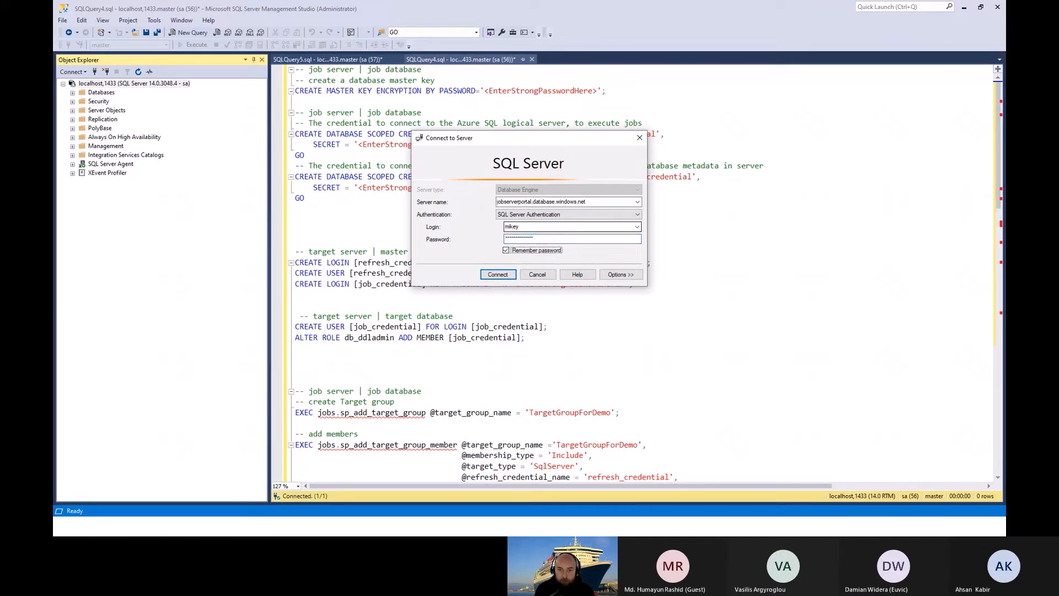
key("Return")
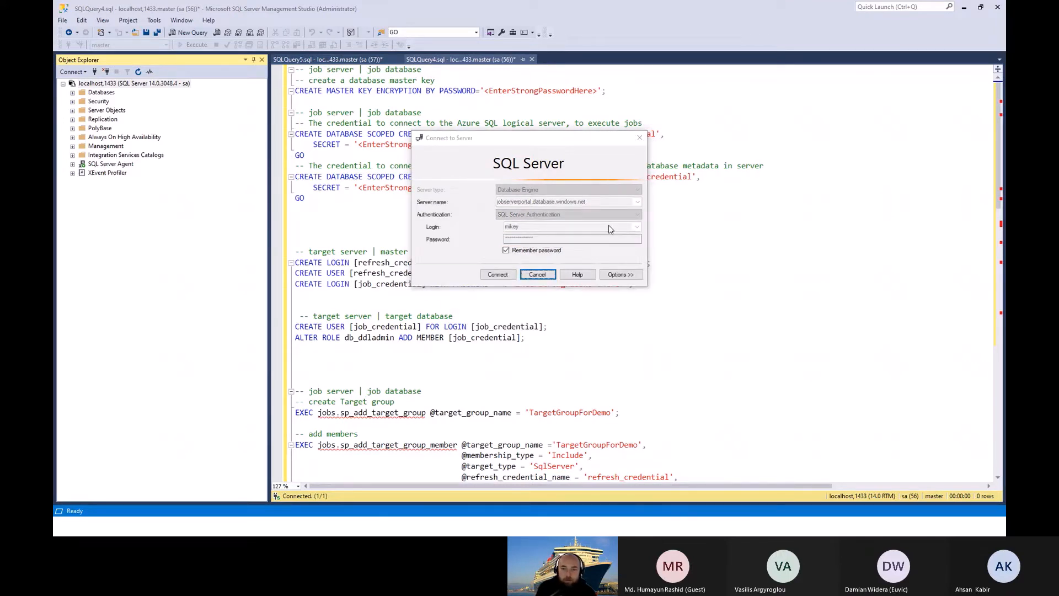
Step: Recheck the server name and login entered in the SQL Server connection dialog
left_click(650, 236)
double_click(550, 230)
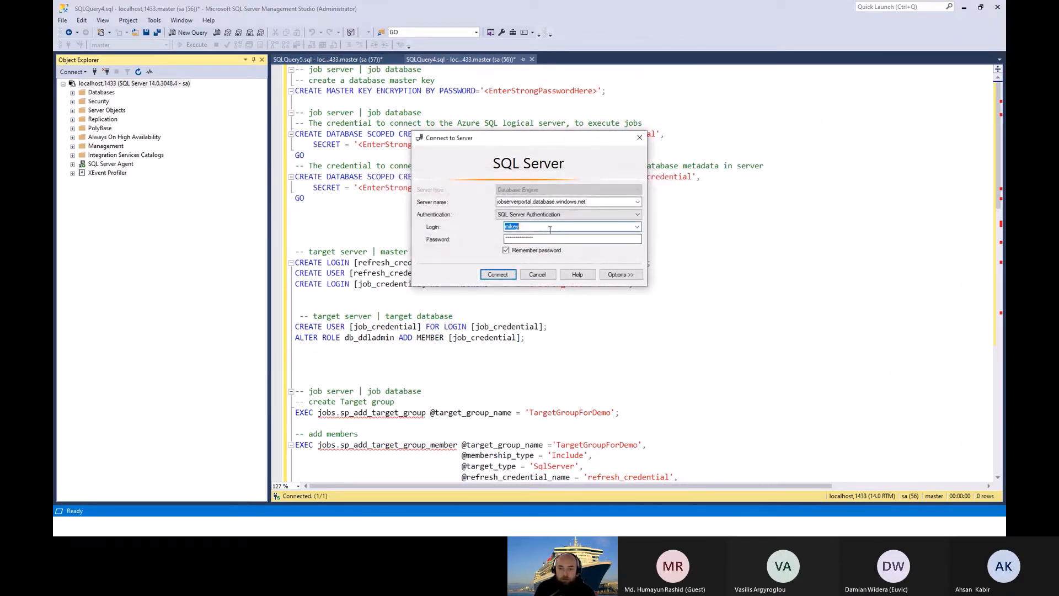
key("Tab")
left_click(599, 202)
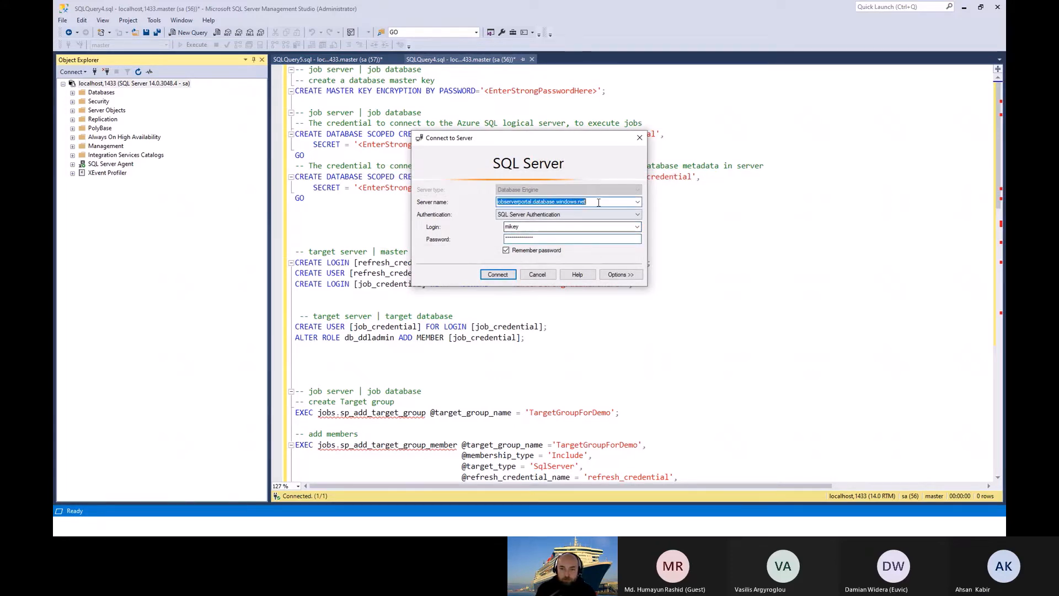
left_click(600, 203)
left_click(593, 225)
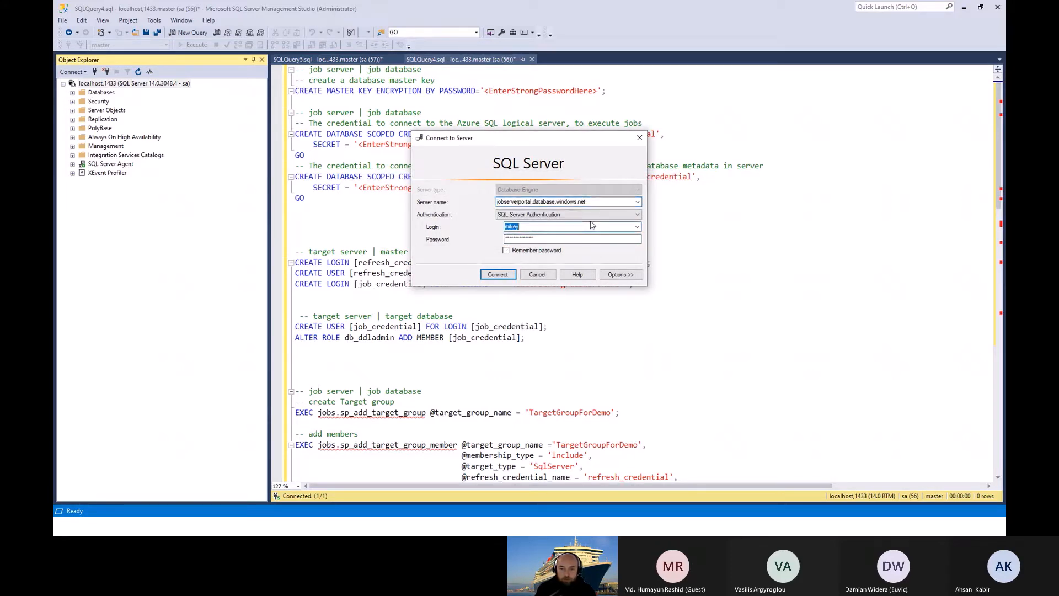
Step: Switch to the Azure portal, open the ppportaljob database from the ppportal resource group and copy its server name
key("alt+Tab")
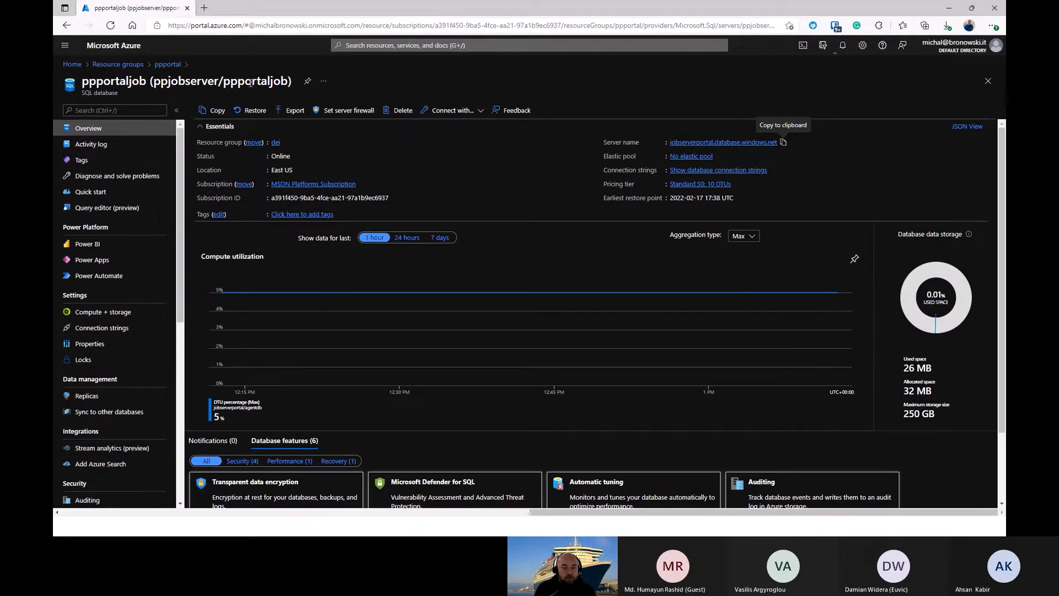
left_click(784, 144)
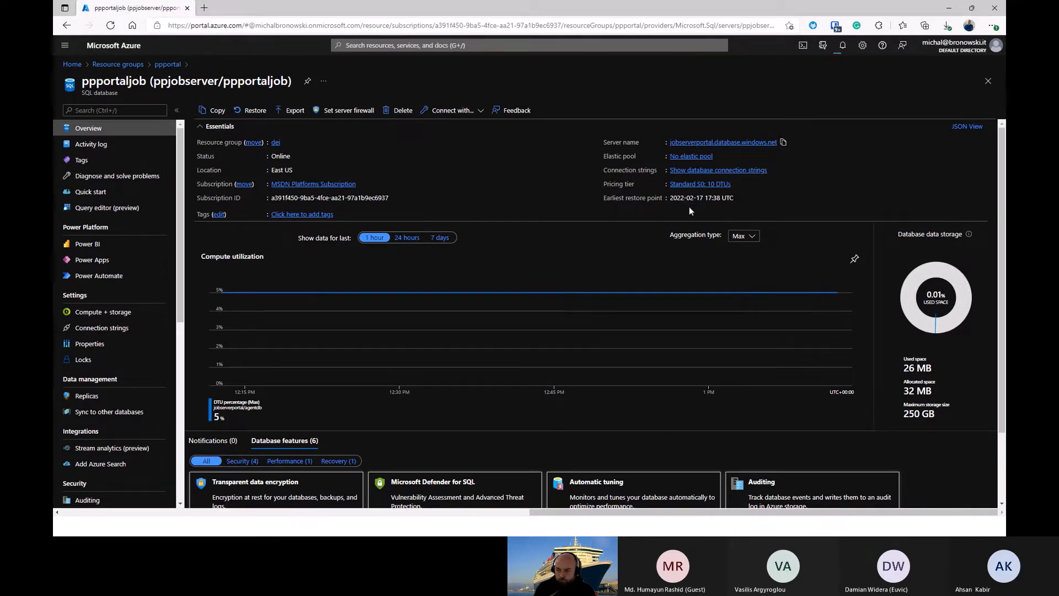
left_click(118, 66)
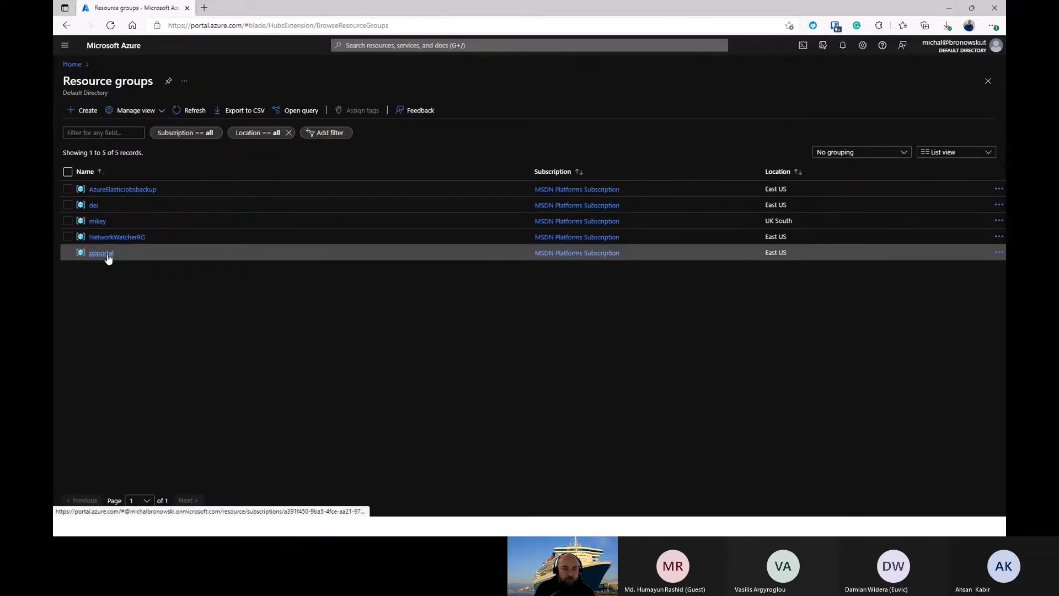
left_click(105, 255)
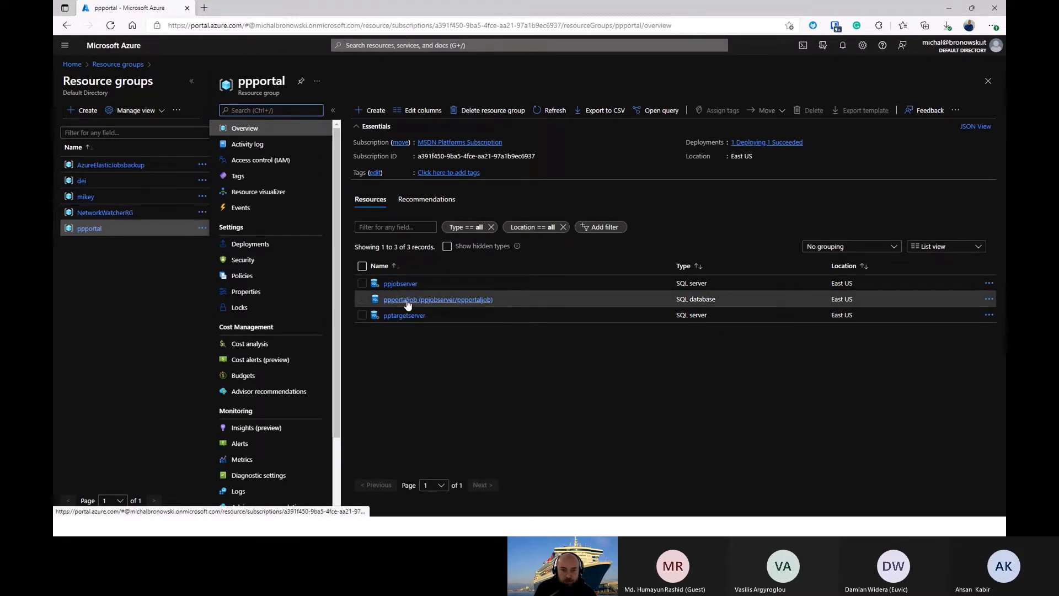
left_click(406, 301)
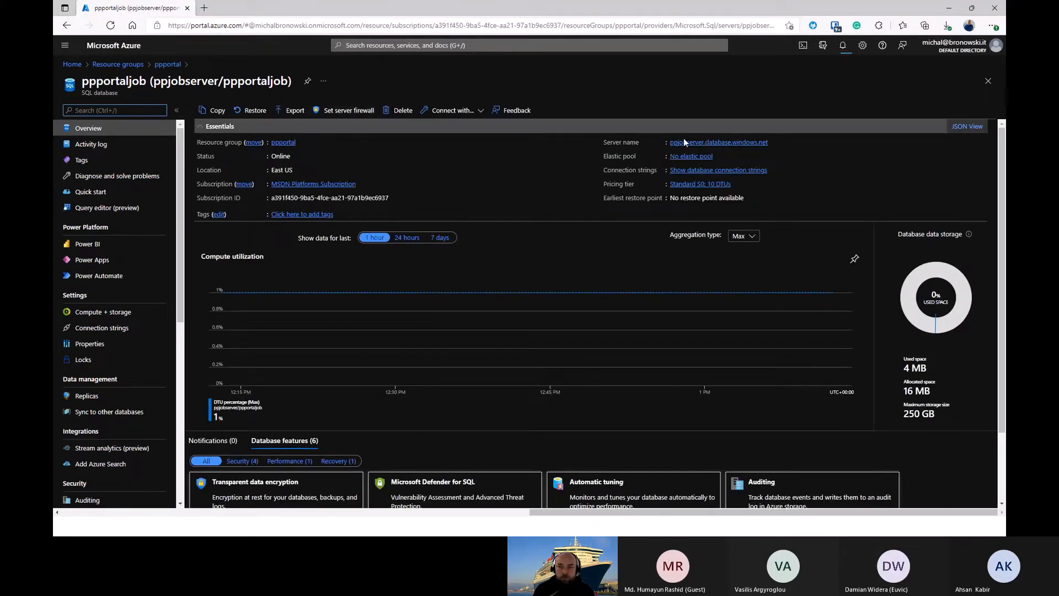
left_click(774, 143)
Step: Switch to SQL Server Management Studio and set the connection's server name to ppjobserver.database.windows.net with the admin login
key("alt+Tab")
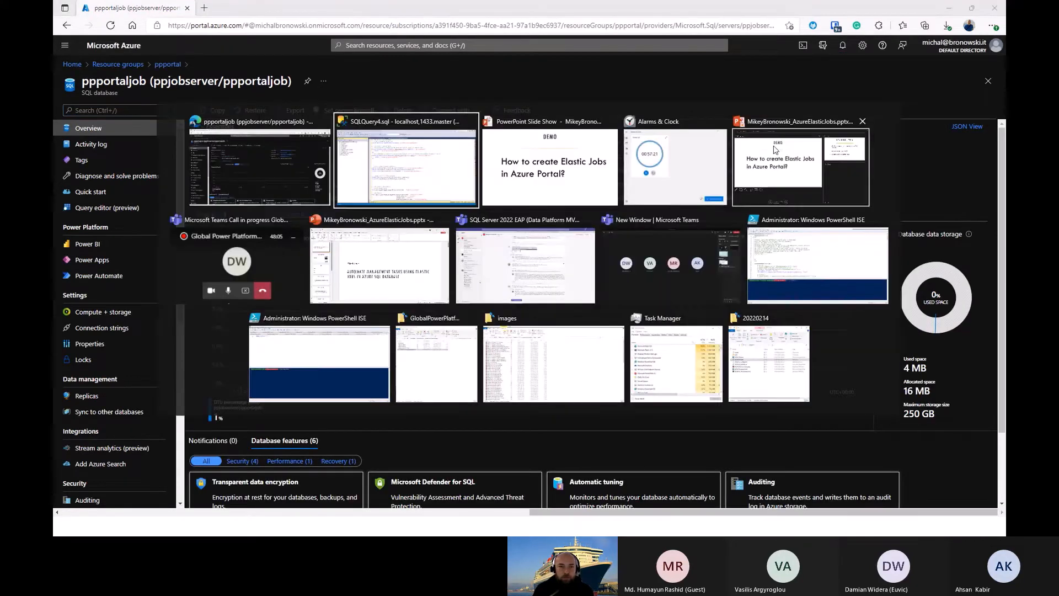
key("ctrl+v")
double_click(602, 200)
key("ctrl+v")
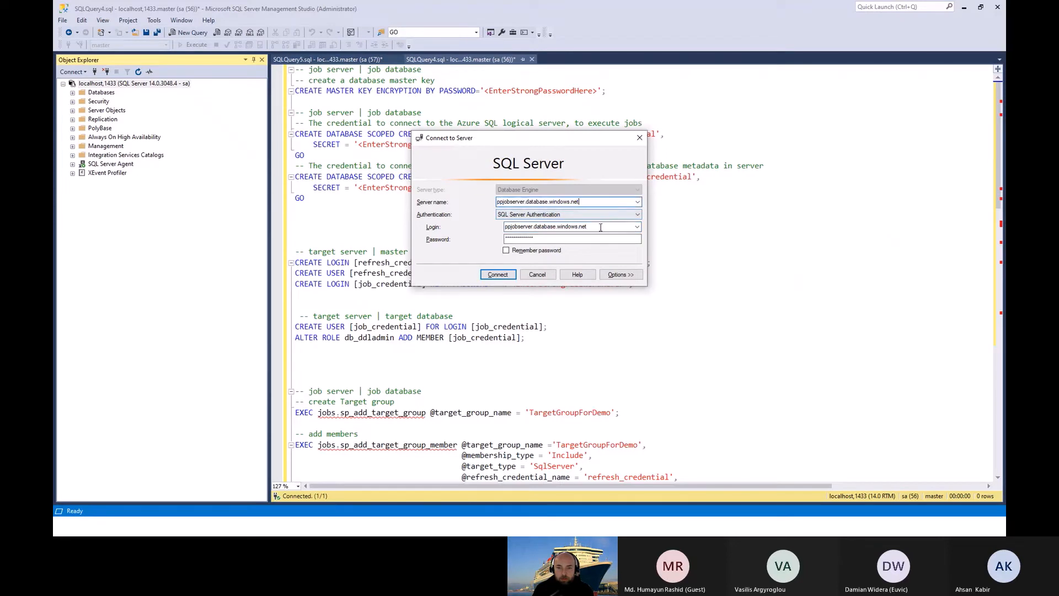
key("Tab")
key("Tab")
type("mik")
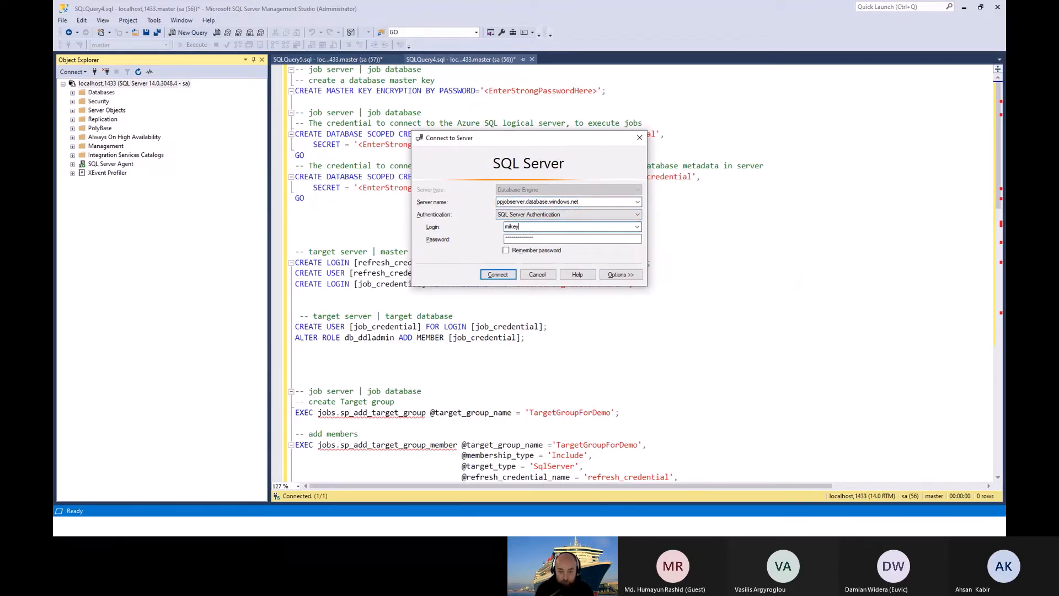
type("ey")
Step: Re-enter the admin account password and connect to the job server
key("Tab")
key("Return")
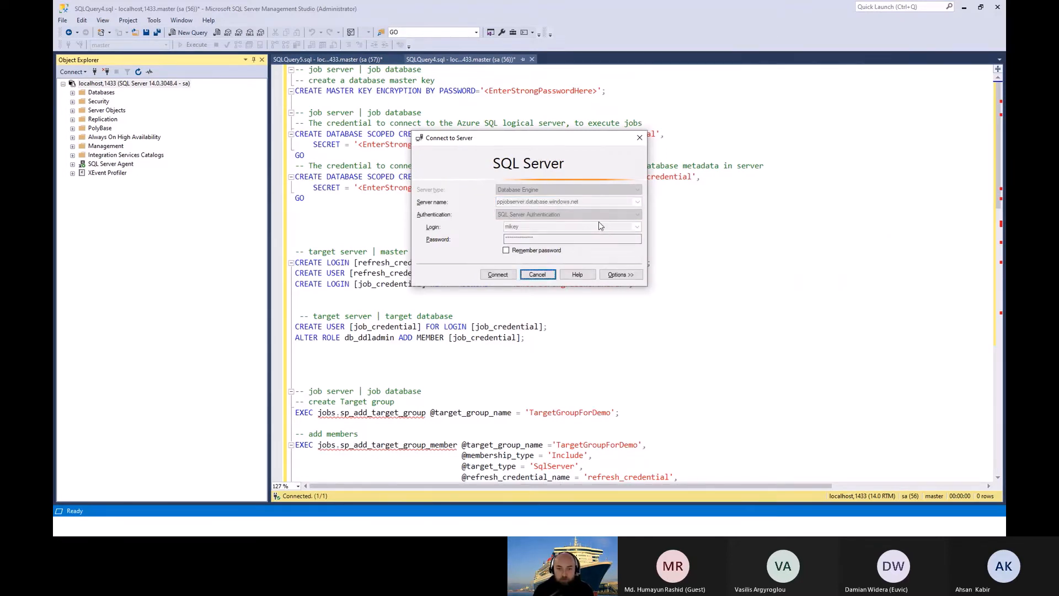
key("Return")
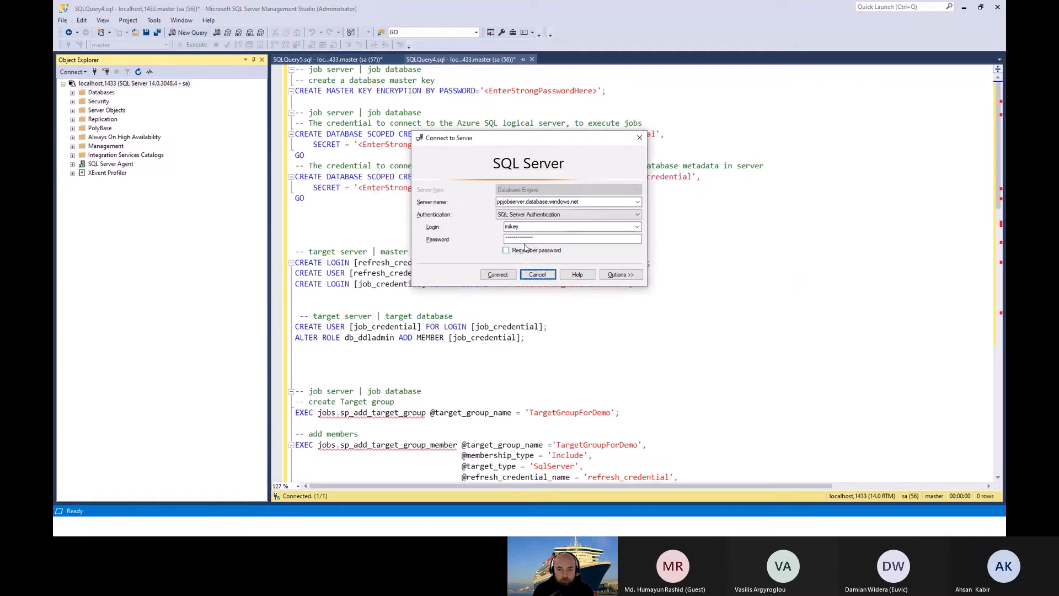
left_click_drag(538, 240, 484, 240)
type("*")
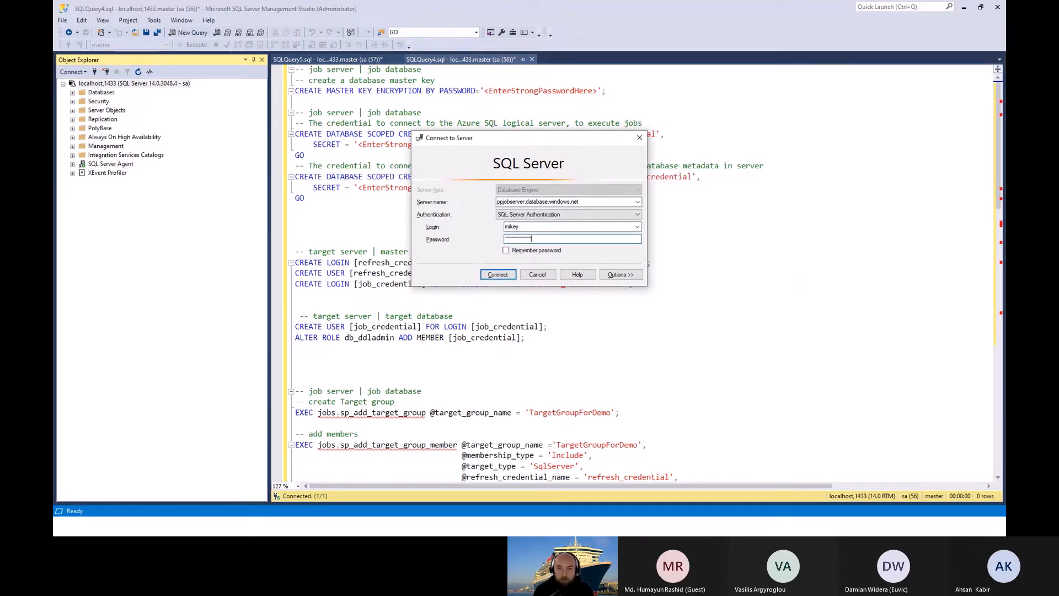
key("Return")
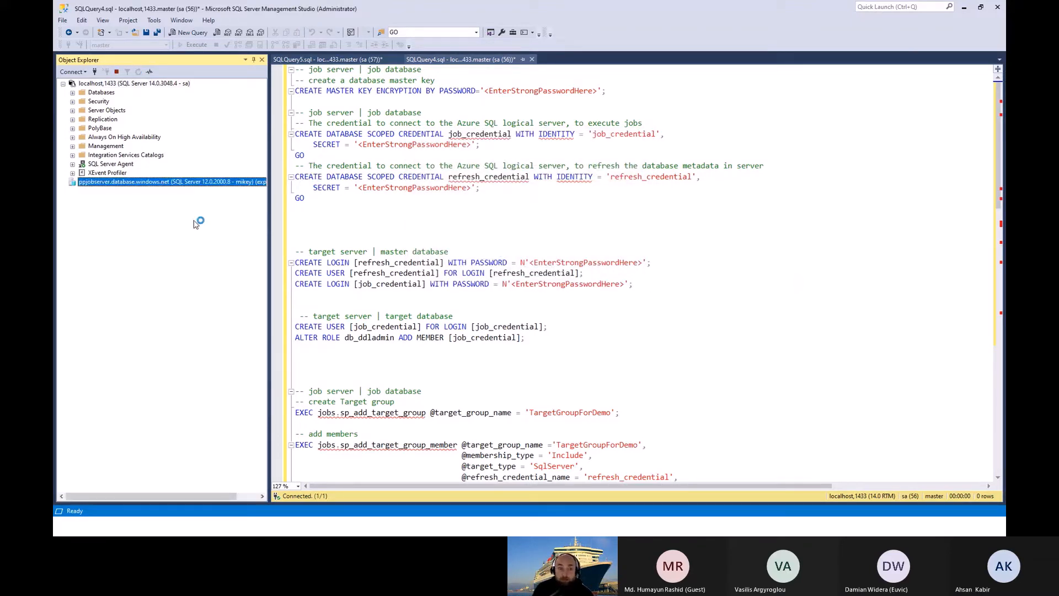
Step: Expand the ppportaljob database on the job server and inspect its Tables folder
left_click(72, 191)
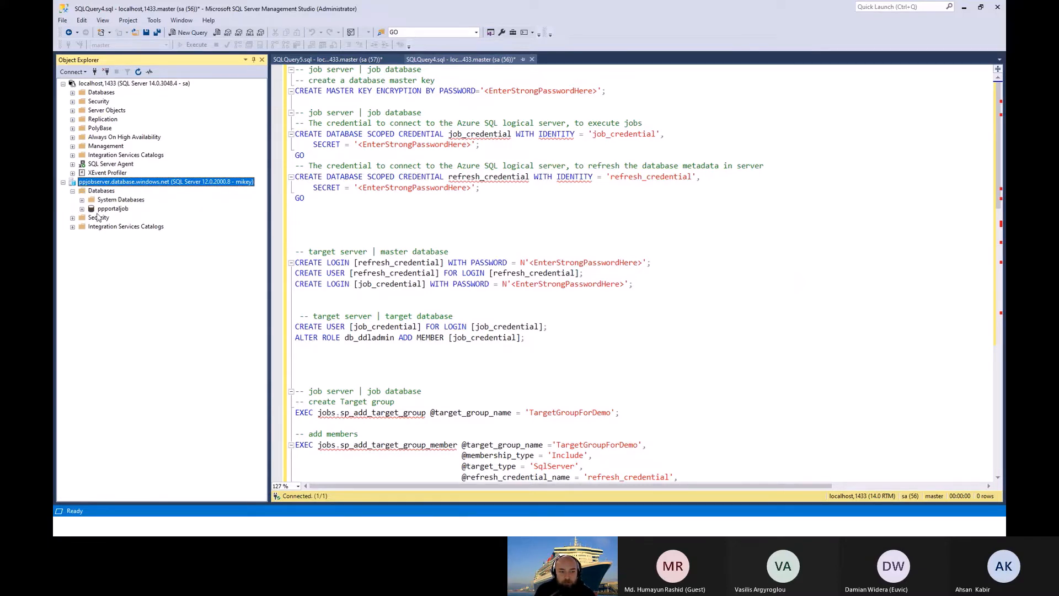
left_click(82, 208)
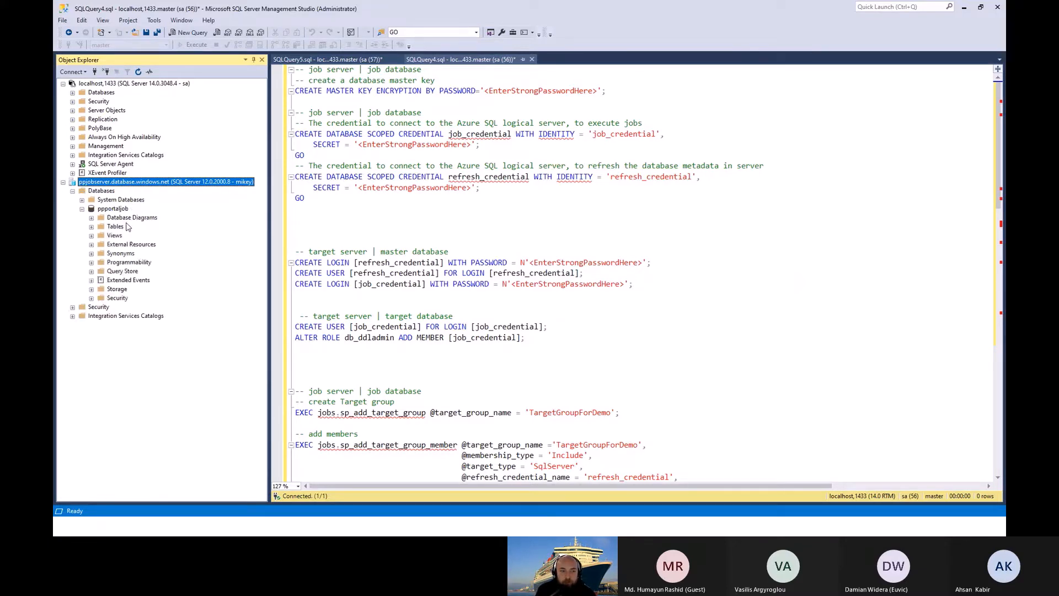
left_click(91, 226)
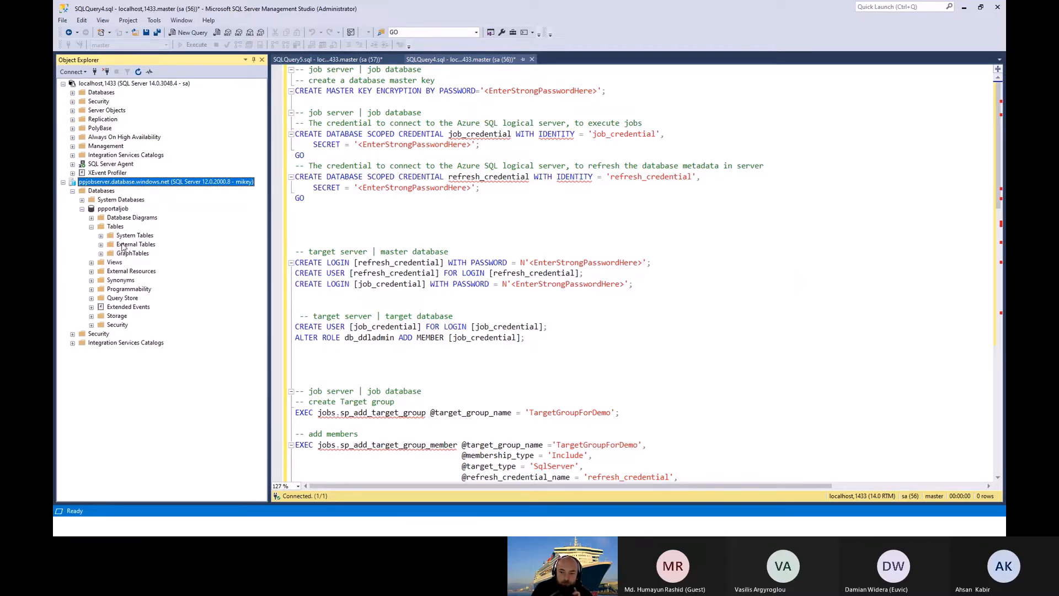
Step: Look at the Multi Server Administration options of the local SQL Server Agent and disconnect the localhost,1433 server
right_click(93, 166)
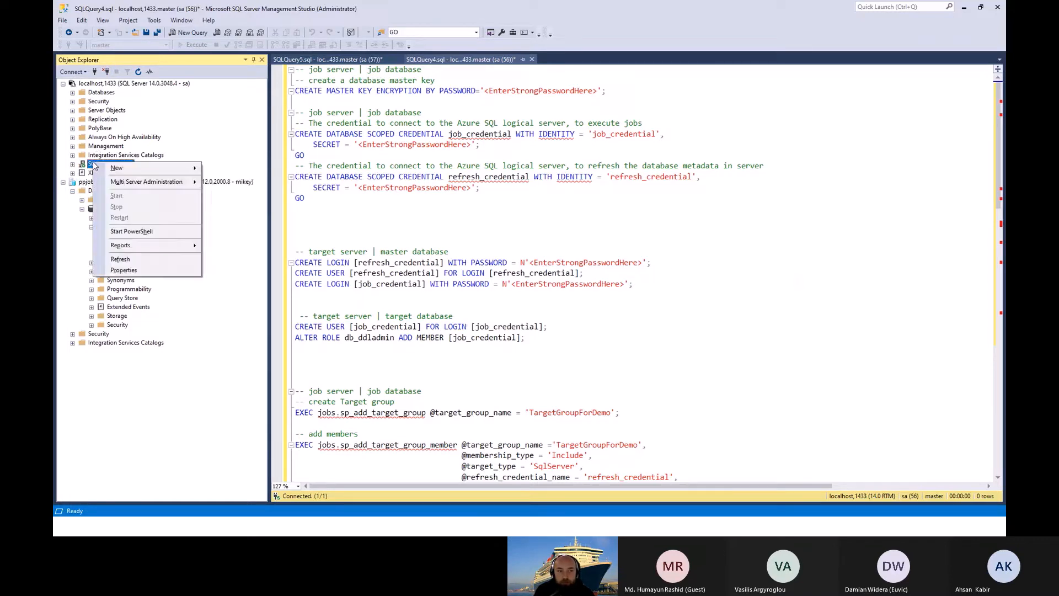
mouse_move(156, 189)
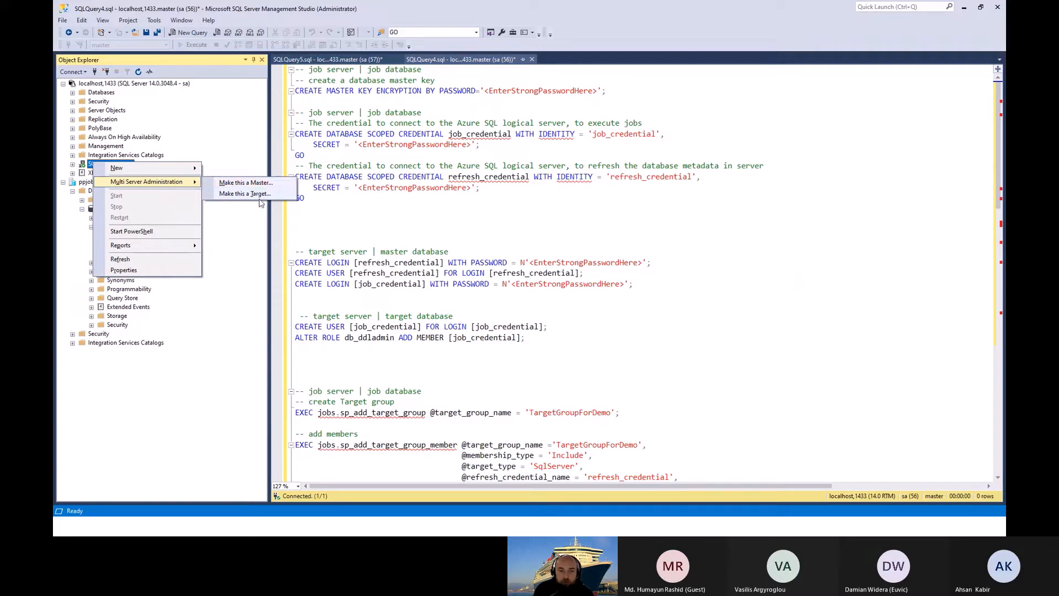
left_click(242, 155)
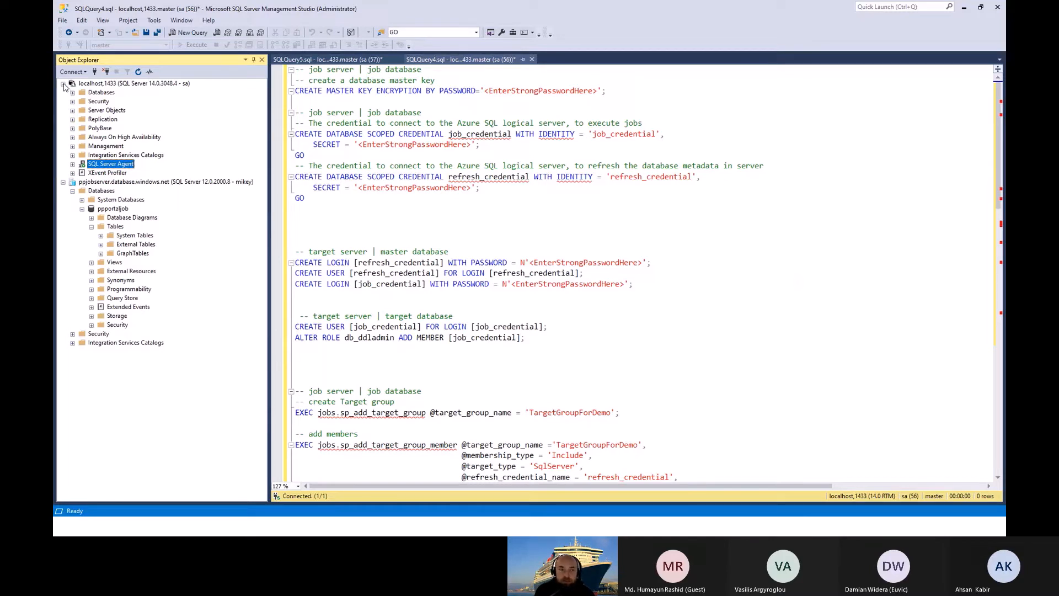
left_click(87, 86)
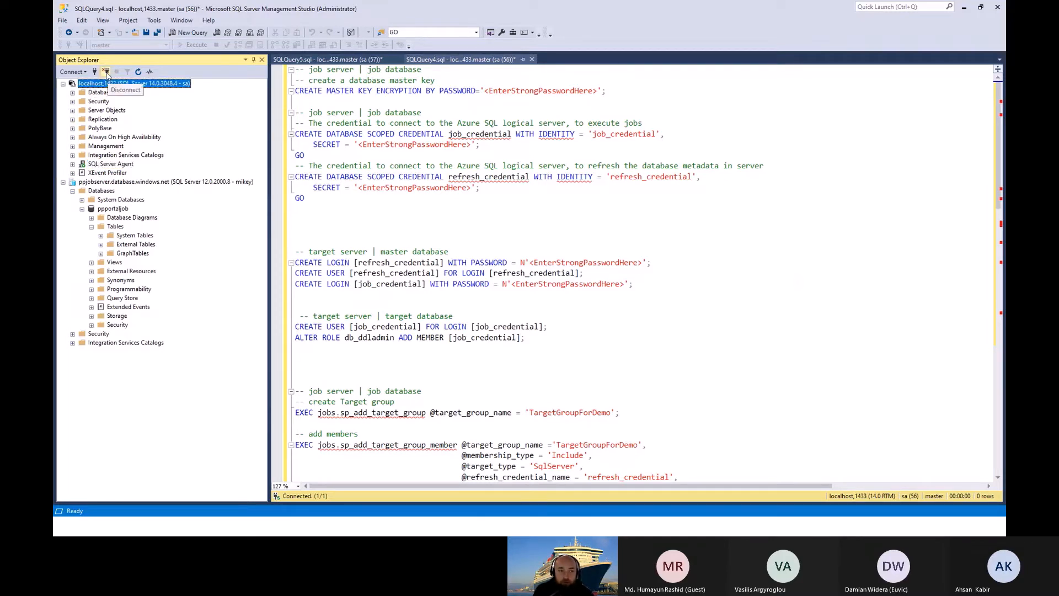
left_click(106, 71)
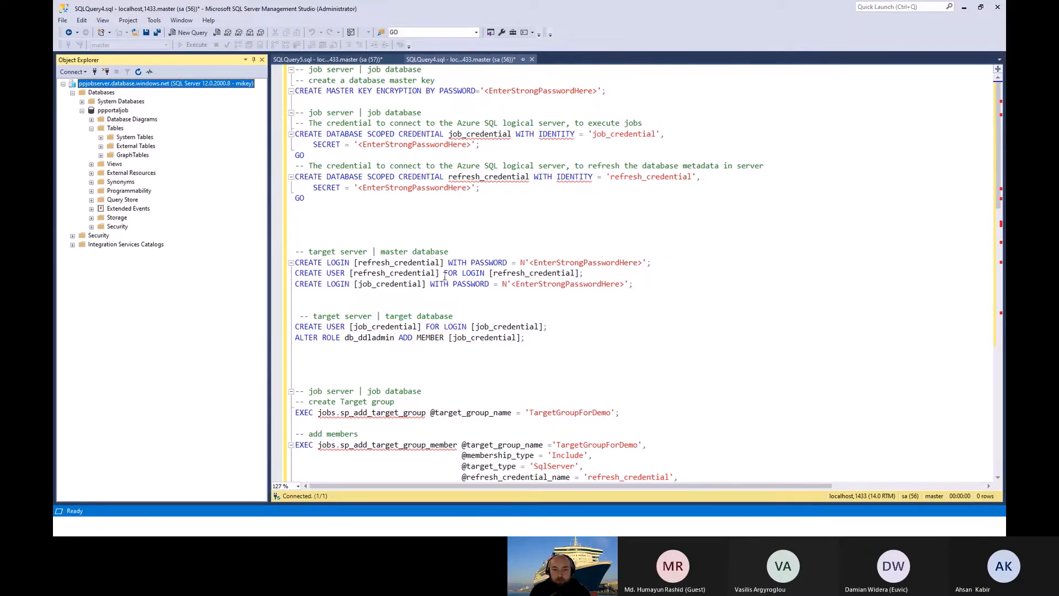
Step: Switch to the Azure portal and check the deployment notifications and the resources in the ppportal resource group
key("alt+Tab")
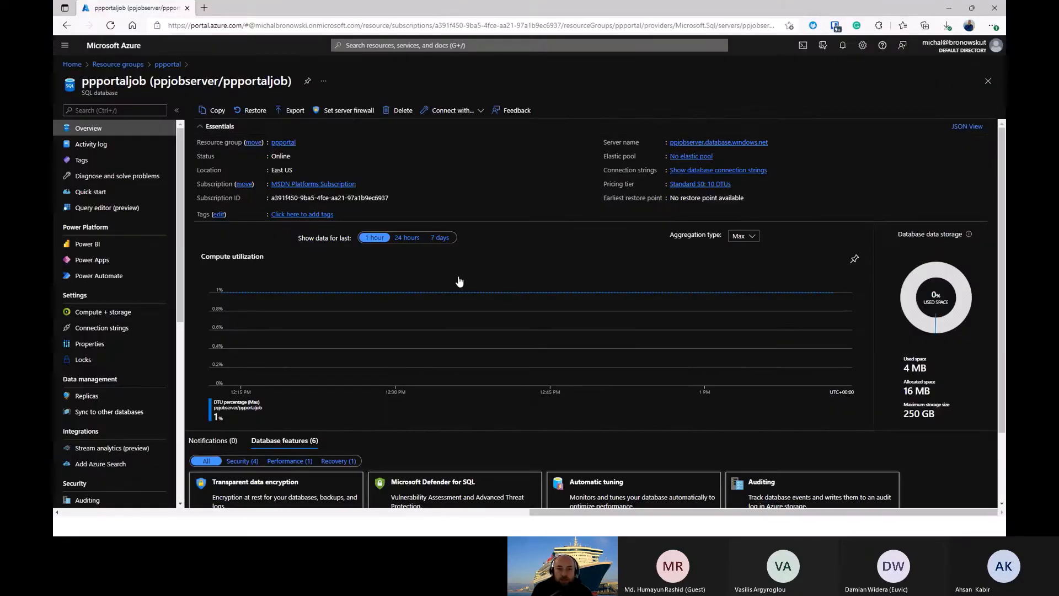
left_click(843, 45)
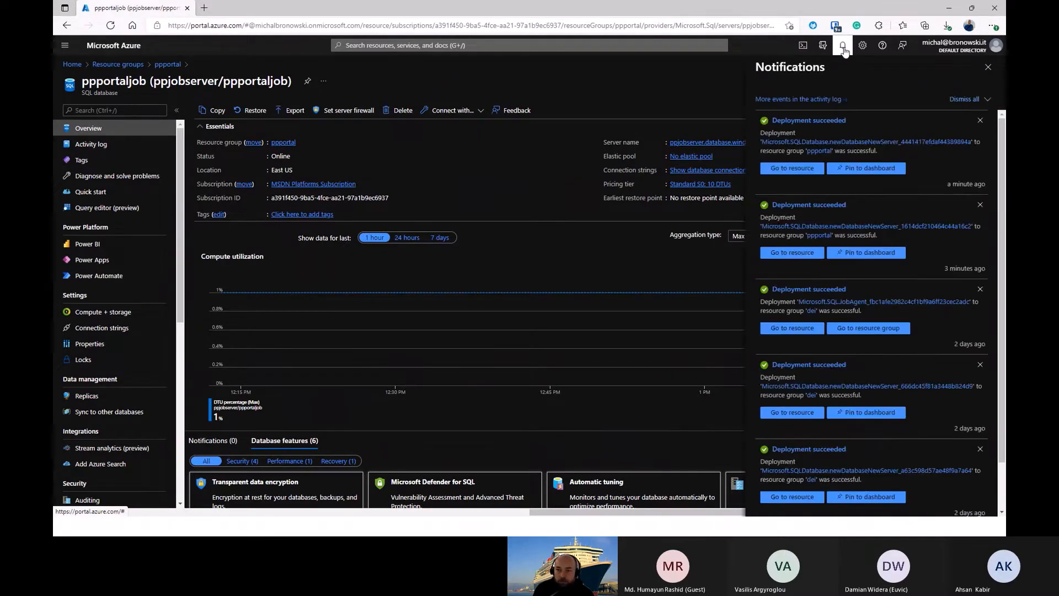
left_click(128, 66)
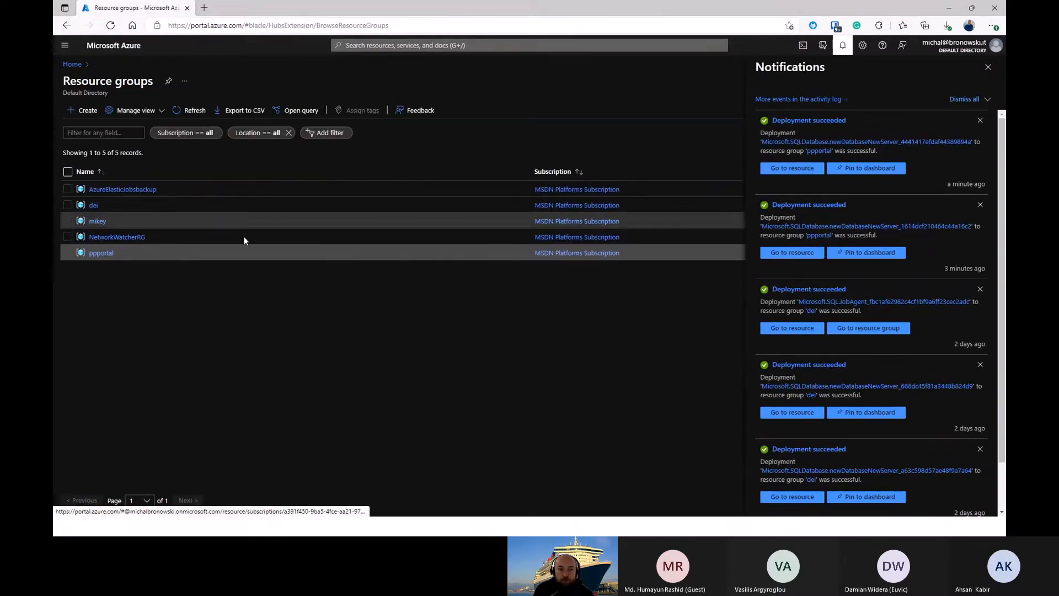
left_click(101, 254)
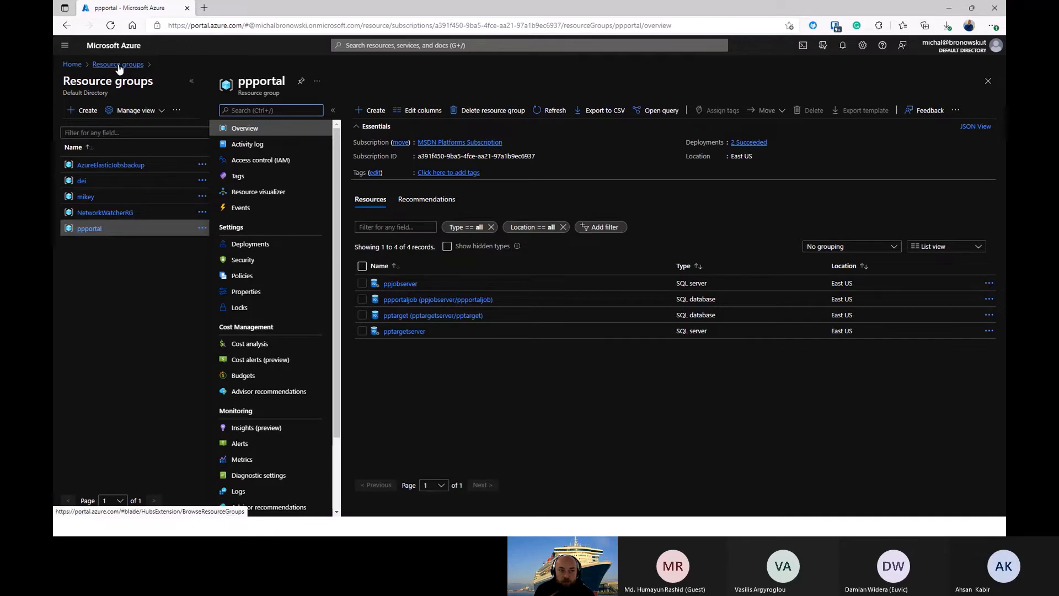
Step: Start creating a new Elastic Job agent from the portal home and name it ppagent
left_click(72, 64)
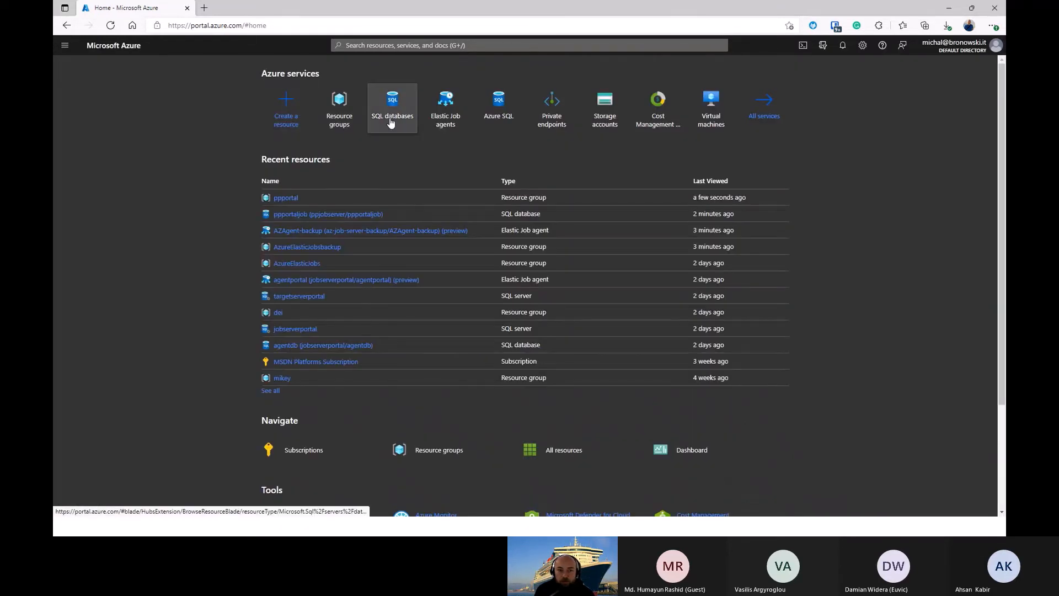
left_click(447, 124)
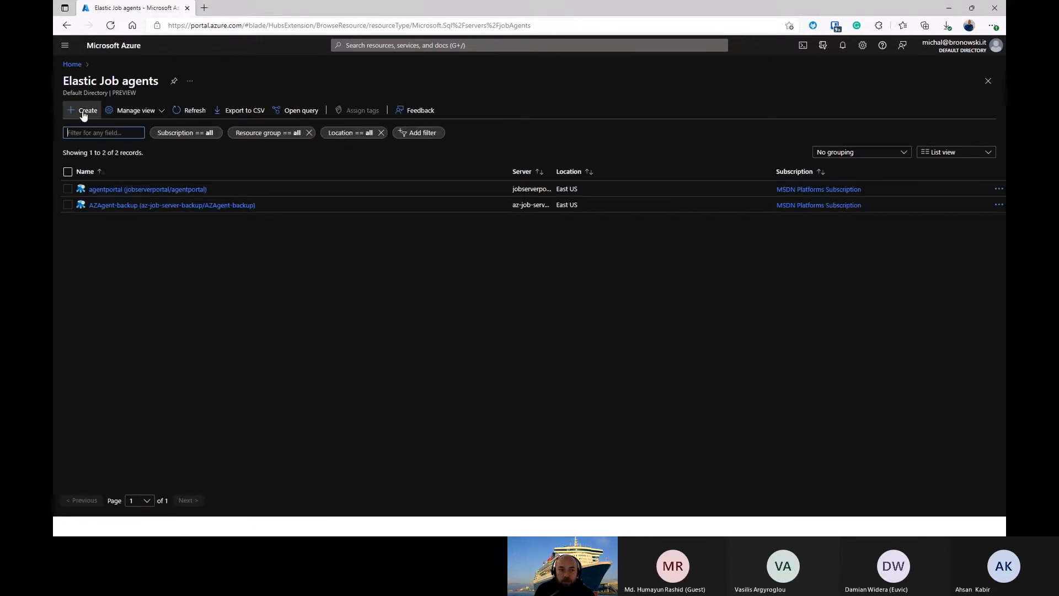
left_click(83, 112)
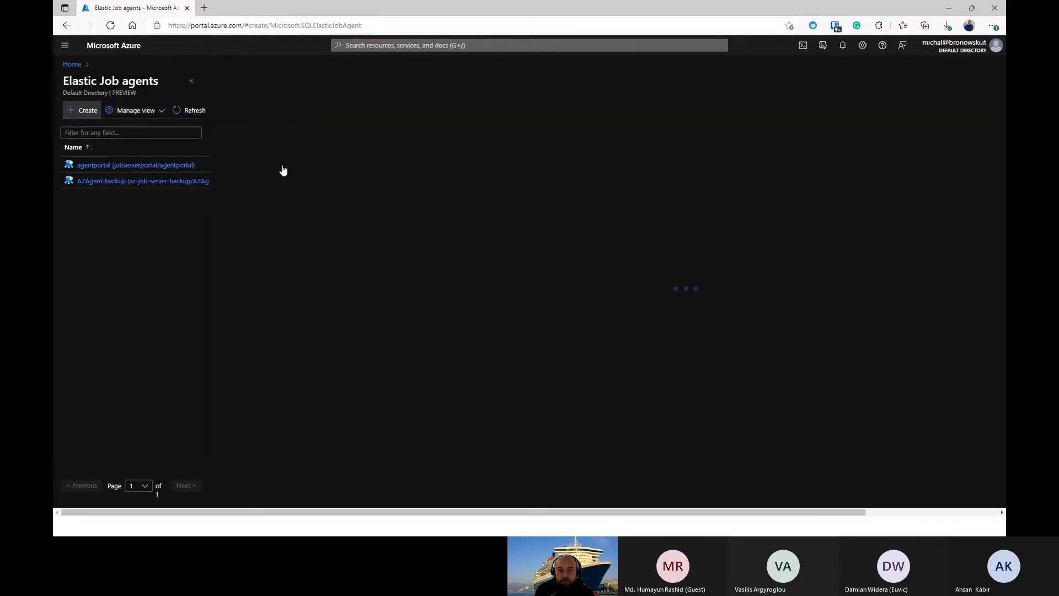
left_click(388, 175)
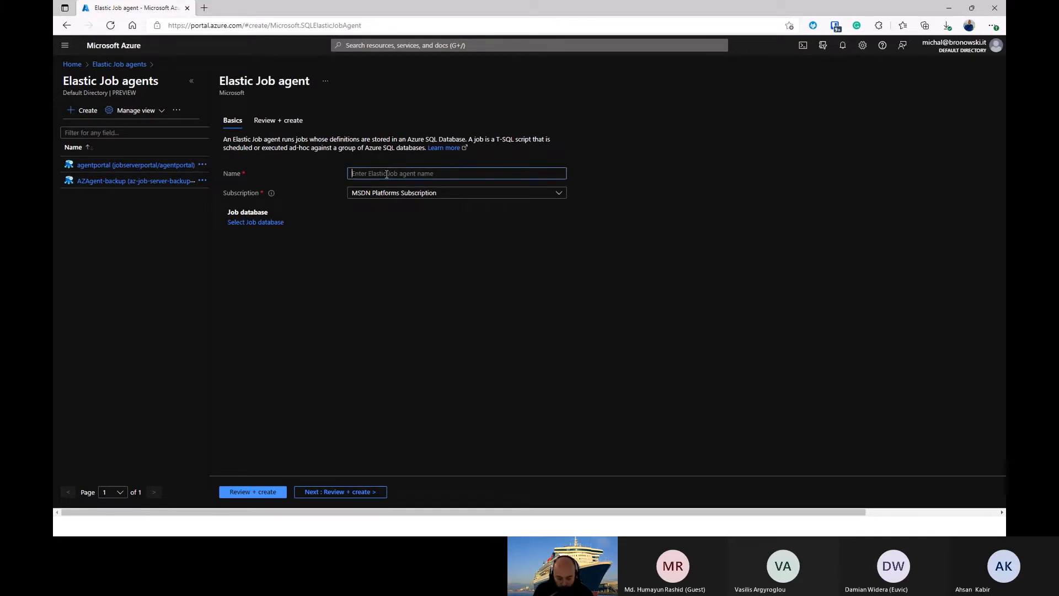
type("pp-agent")
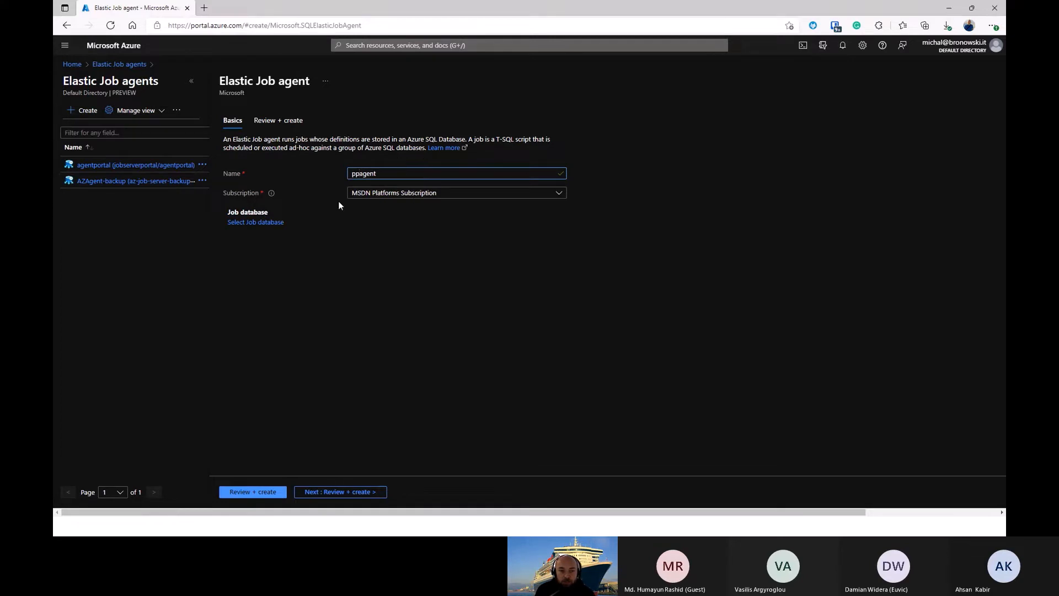
Step: Choose ppportaljob on ppjobserver as the job database and create the ppagent Elastic Job agent
left_click(262, 223)
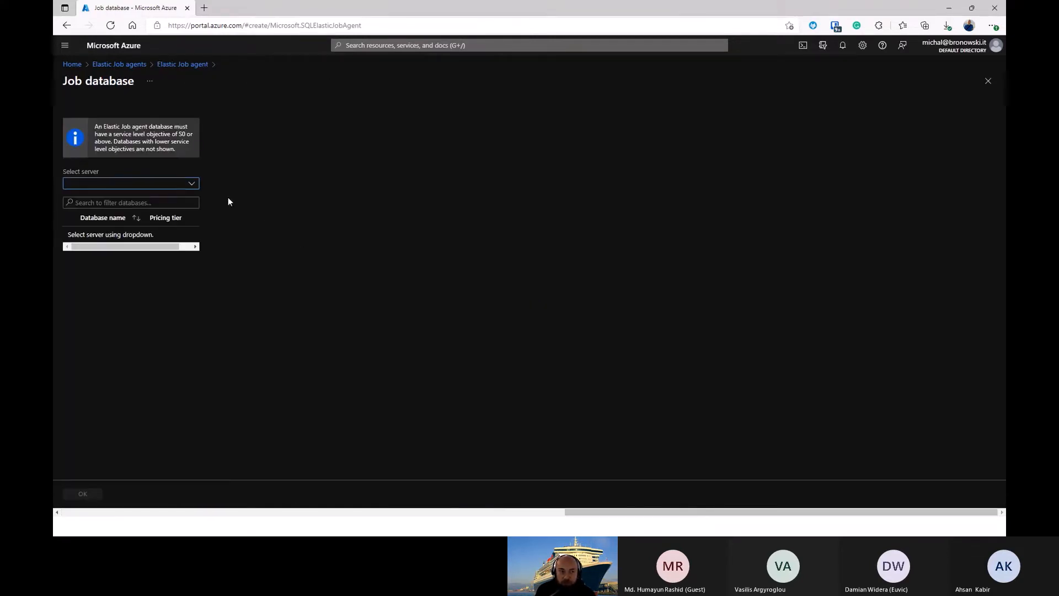
left_click(191, 183)
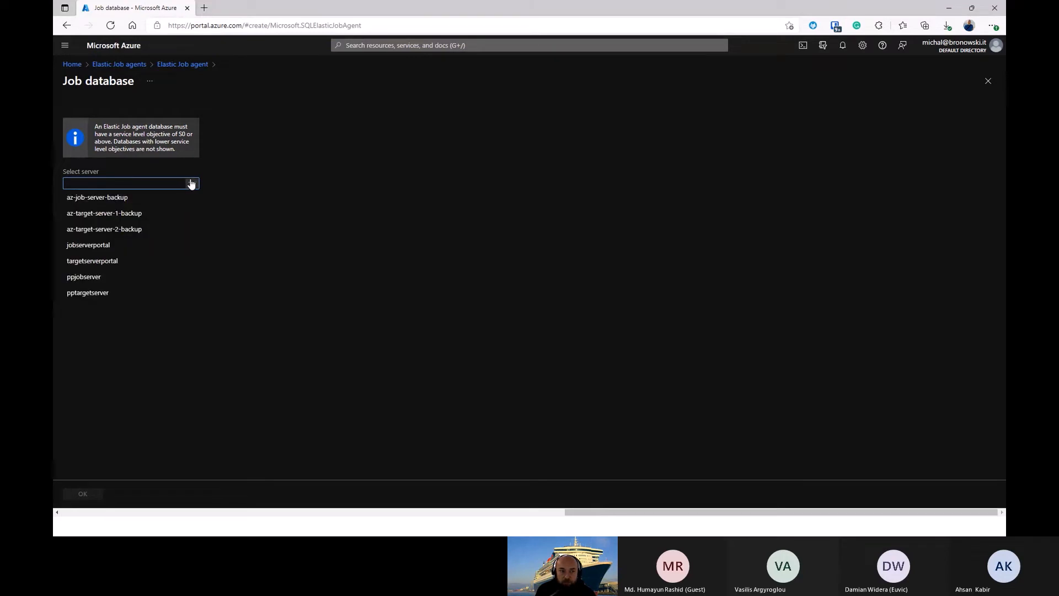
left_click(100, 298)
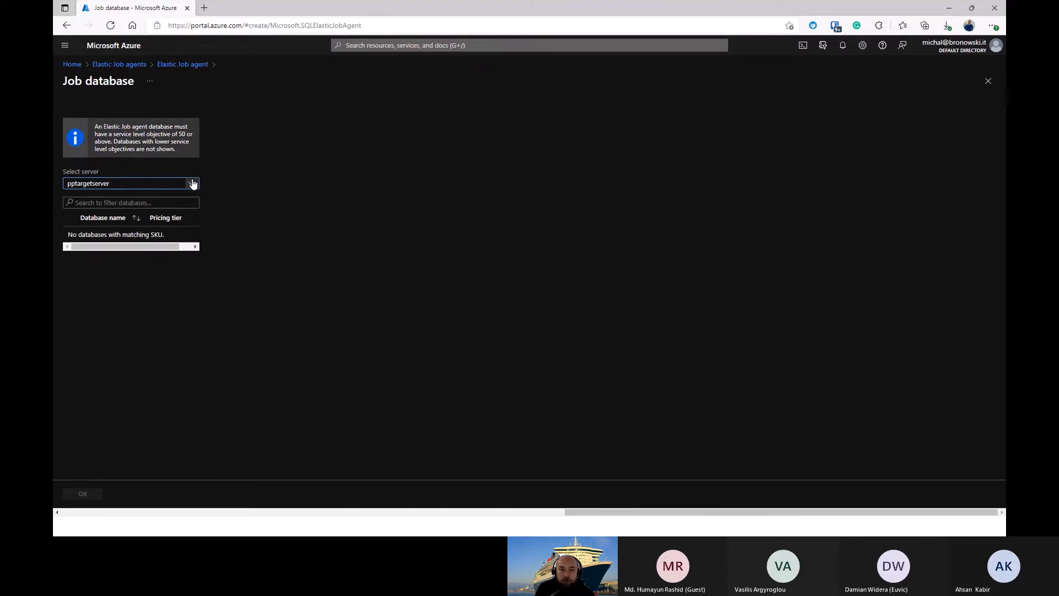
left_click(192, 184)
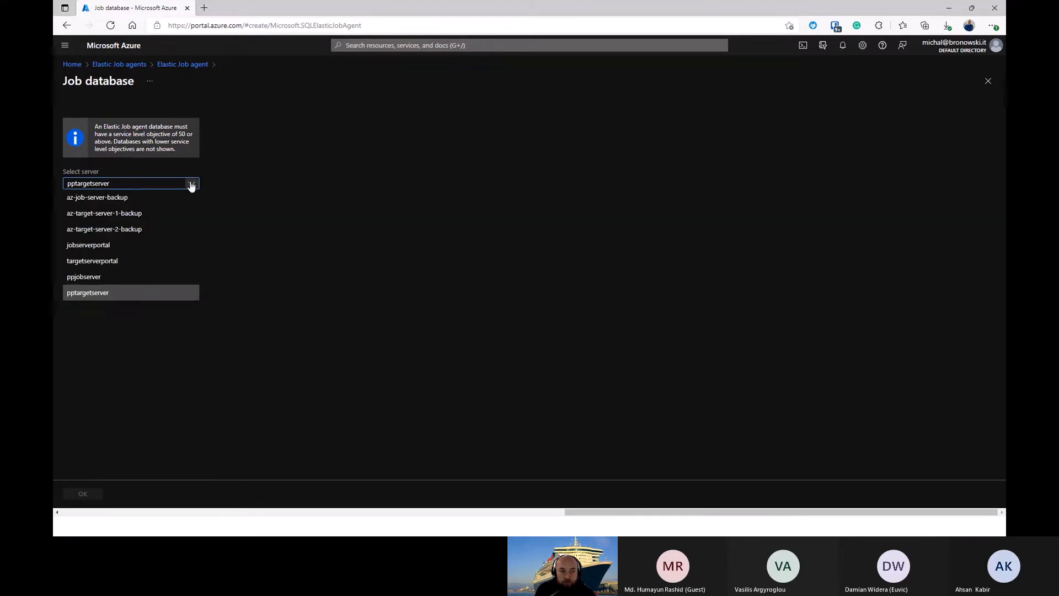
left_click(85, 278)
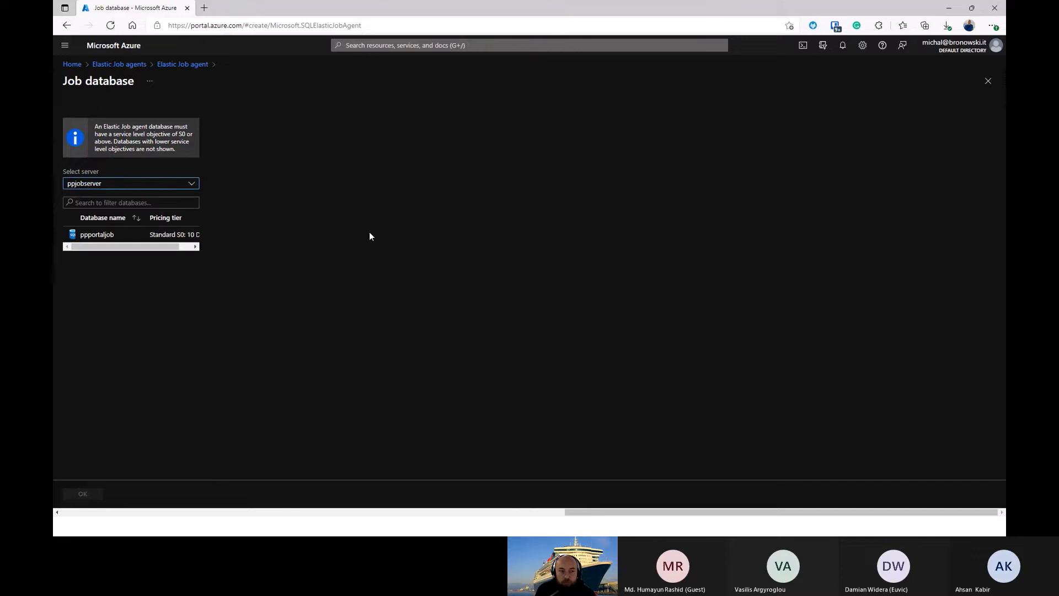
left_click(105, 236)
mouse_move(111, 247)
left_mouse_down()
mouse_move(159, 244)
mouse_move(112, 249)
left_mouse_up()
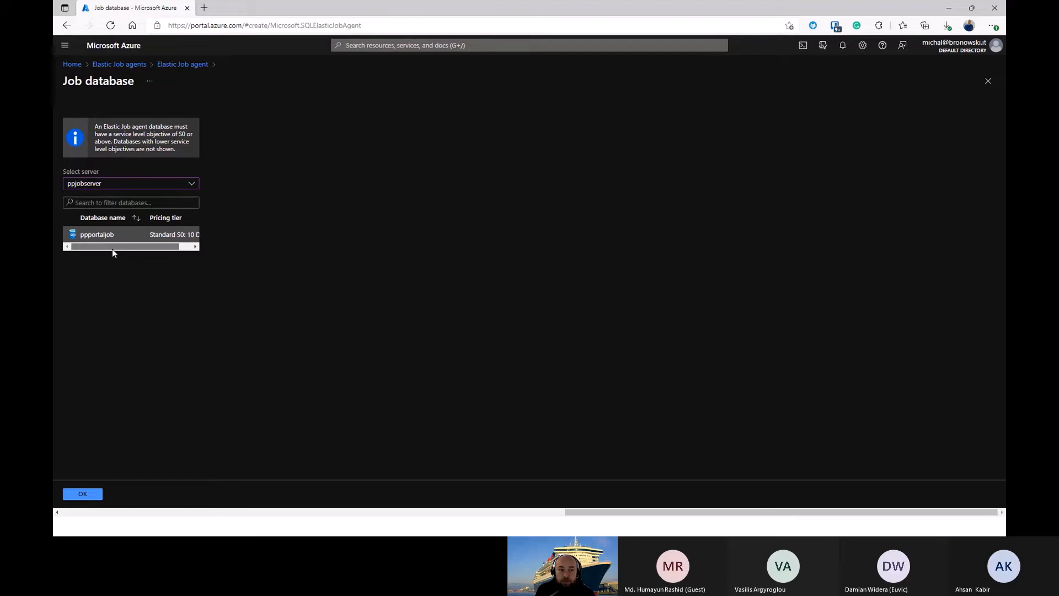
left_click(82, 497)
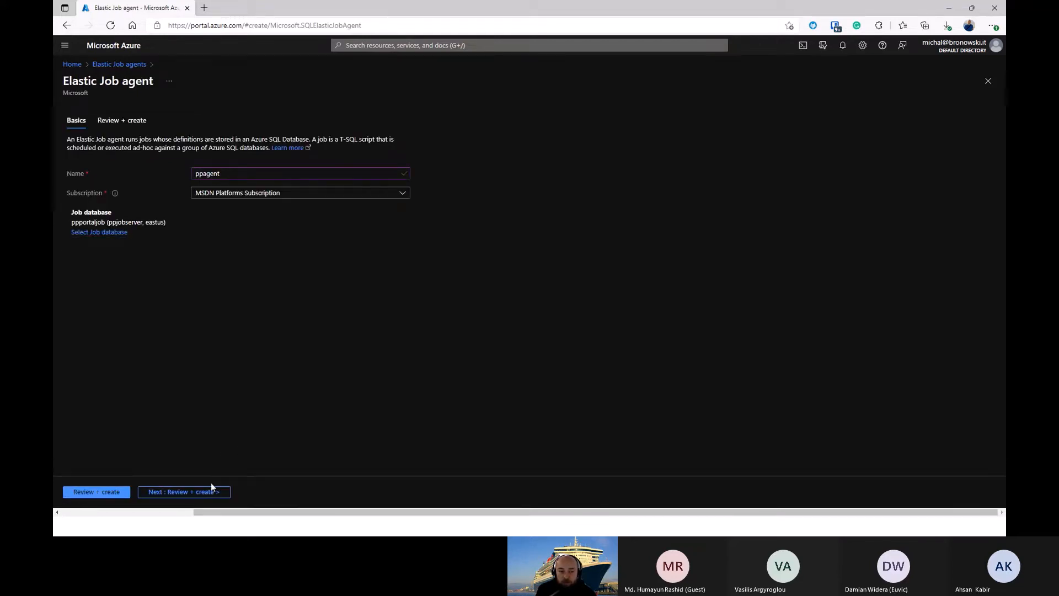
left_click(217, 492)
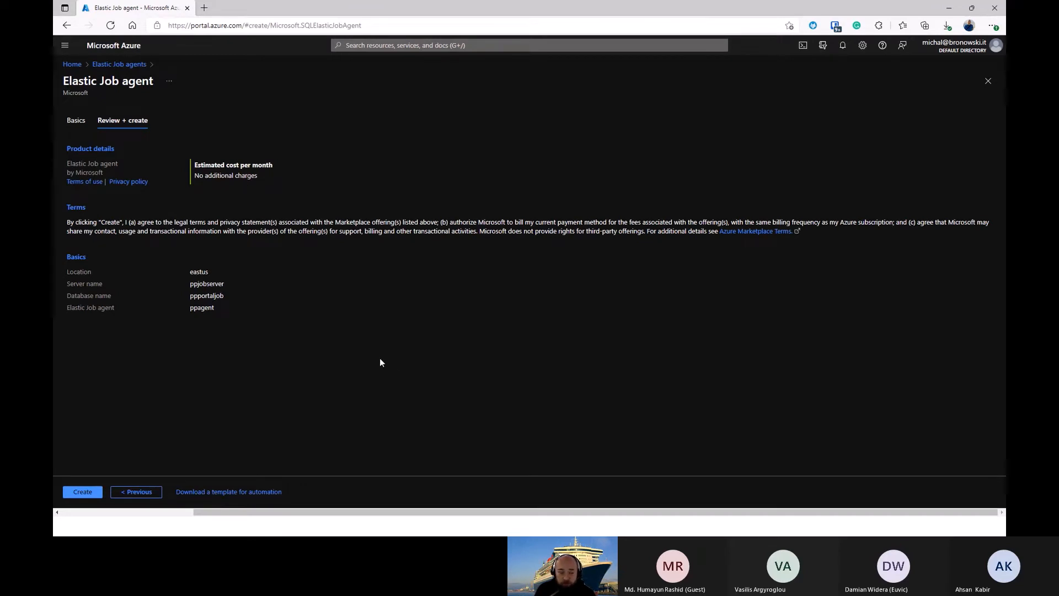
left_click(84, 494)
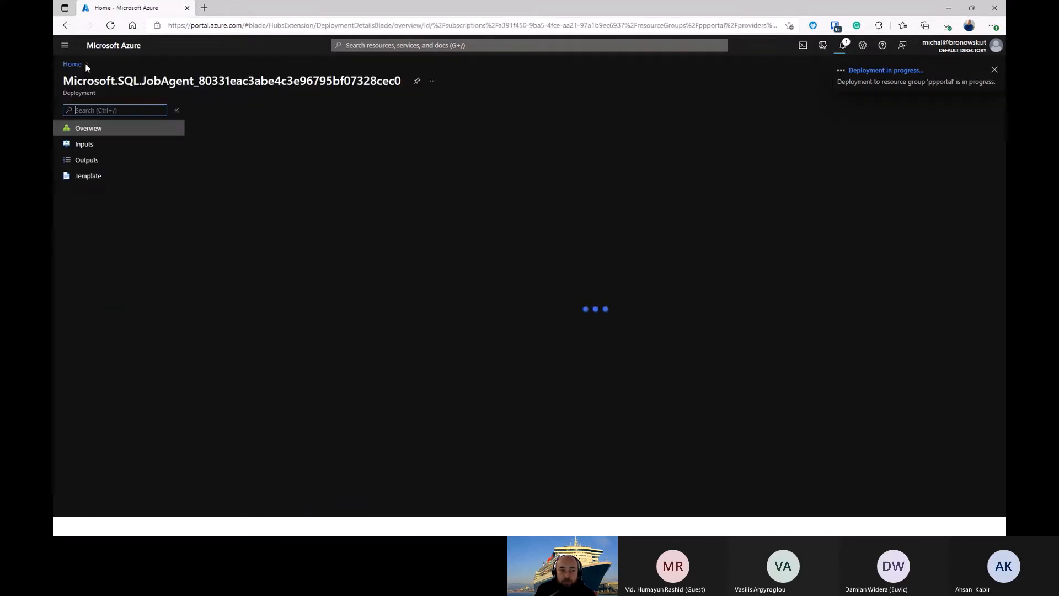
Step: Open the pptarget database from the ppportal resource group and copy its server name
left_click(73, 65)
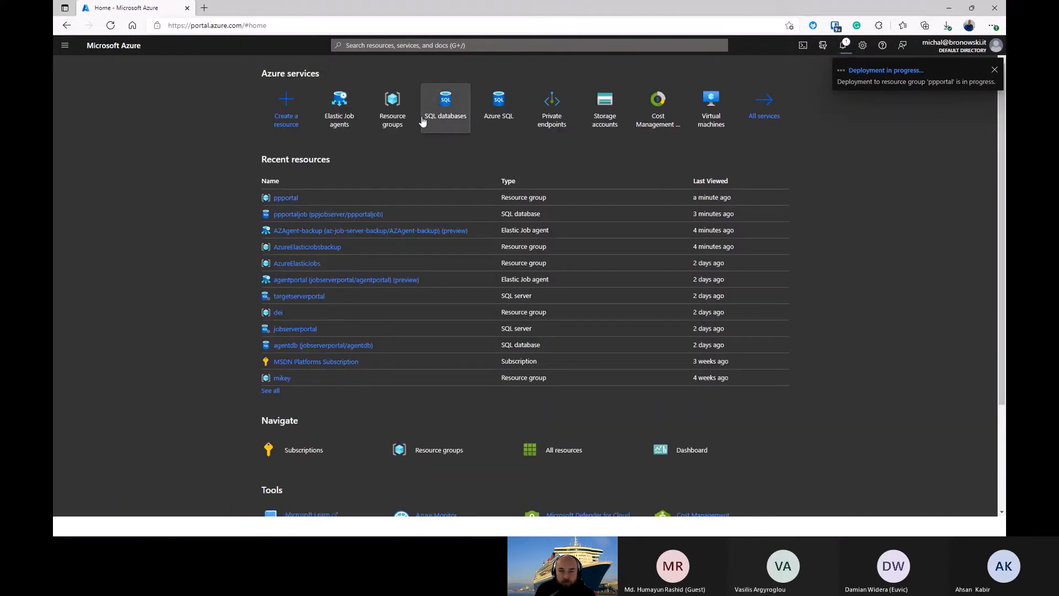
left_click(395, 110)
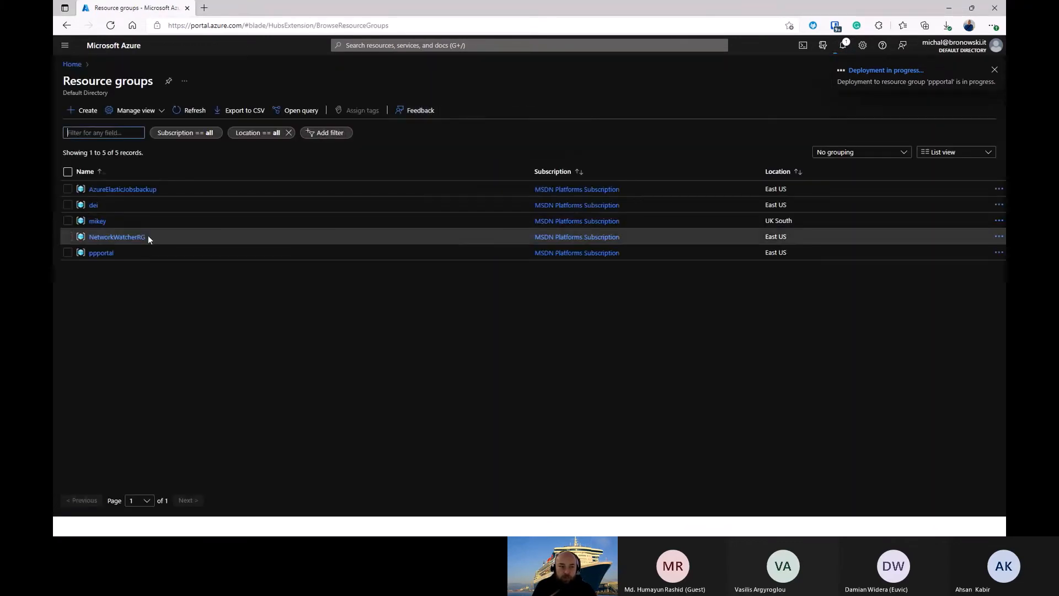
left_click(105, 248)
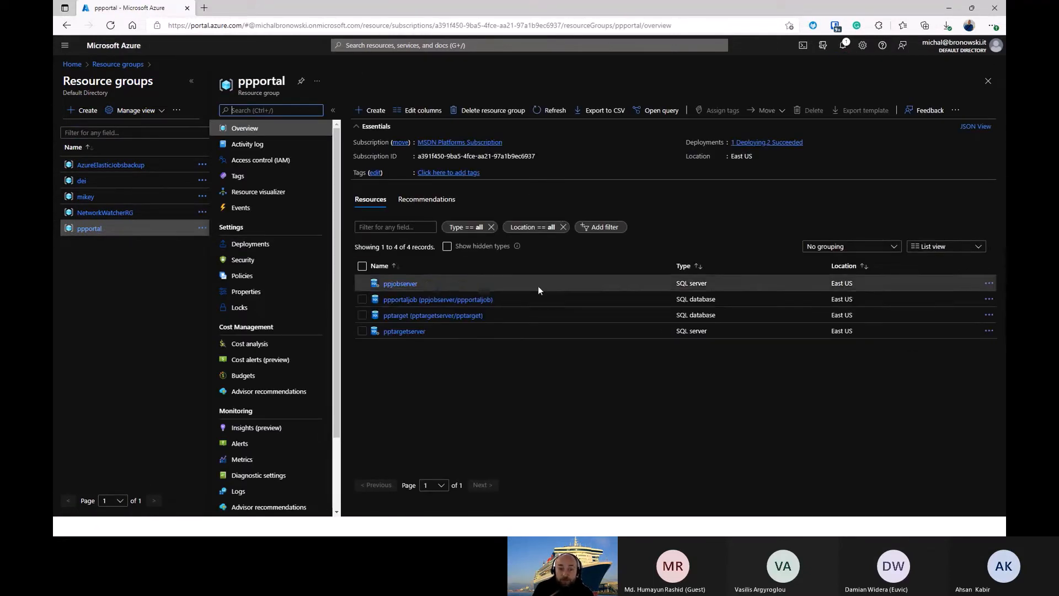
left_click(407, 316)
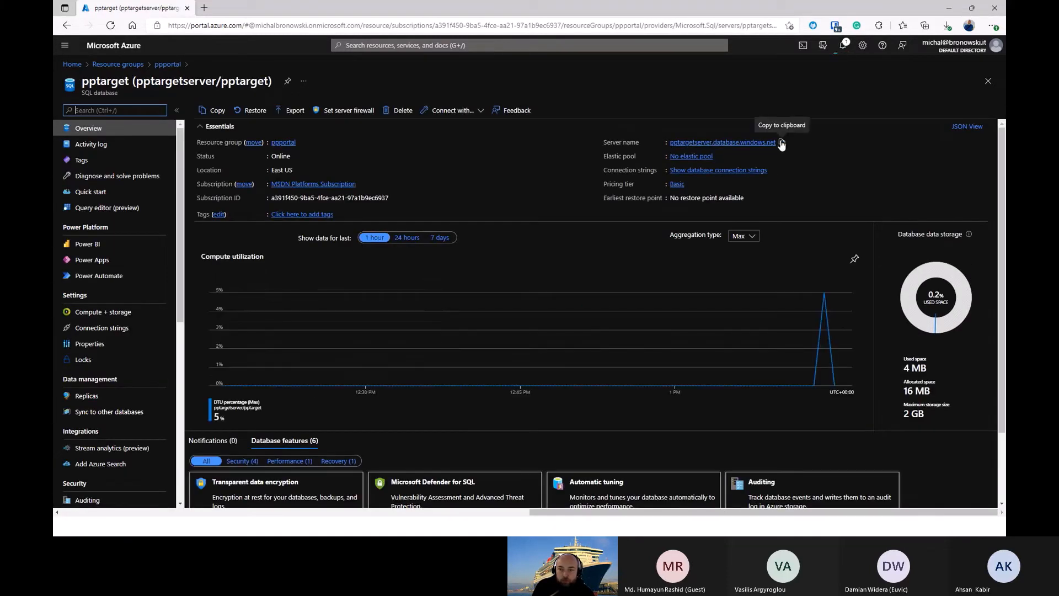
left_click(782, 143)
Step: Switch to SSMS and connect to pptargetserver.database.windows.net with SQL Server Authentication, entering the login password and having it remembered
key("alt+Tab")
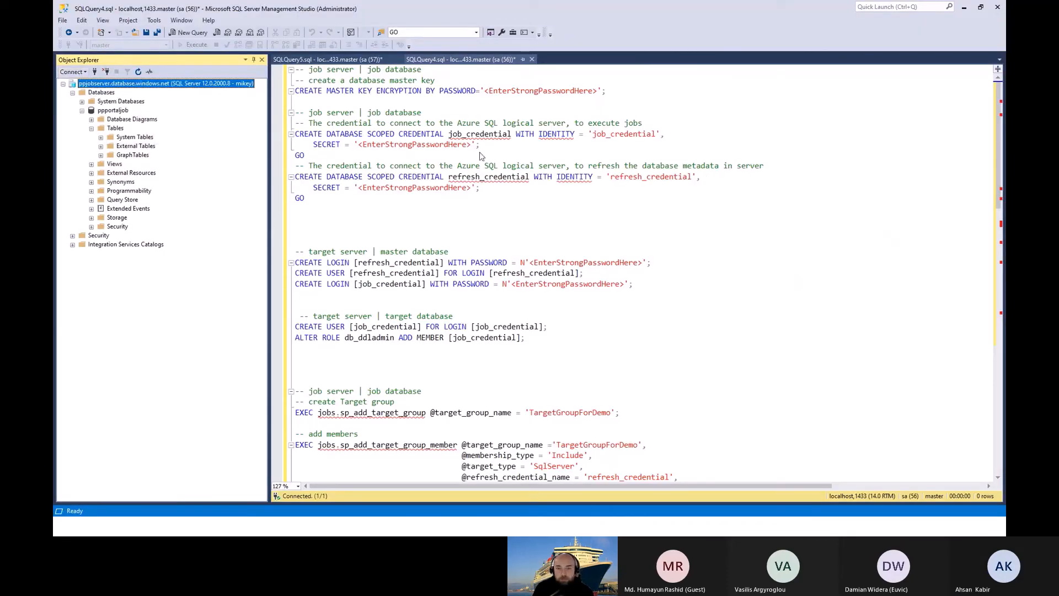
key("ctrl+v")
key("Tab")
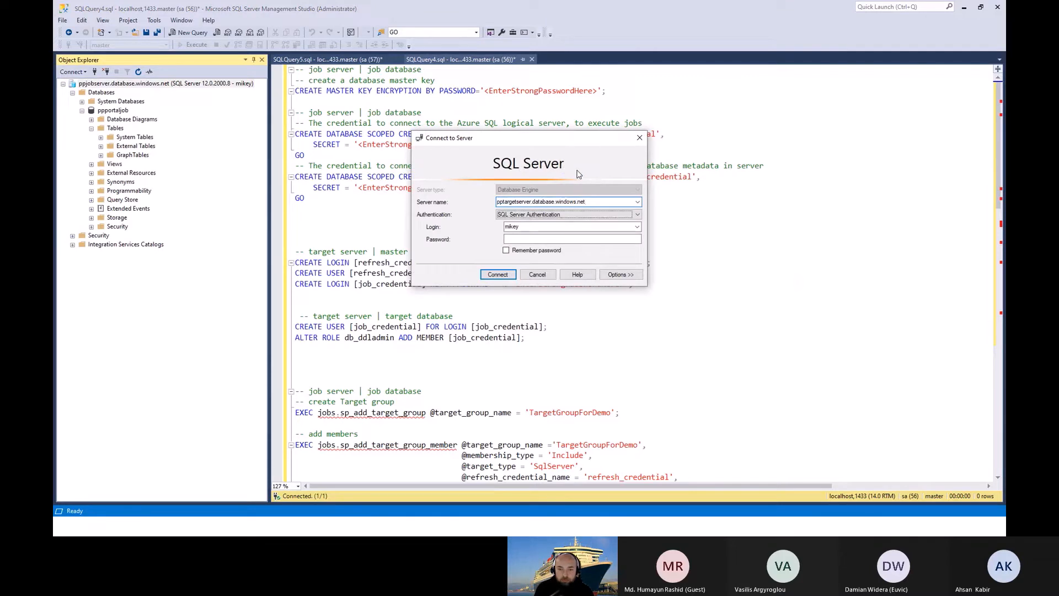
key("Tab")
key("Tab")
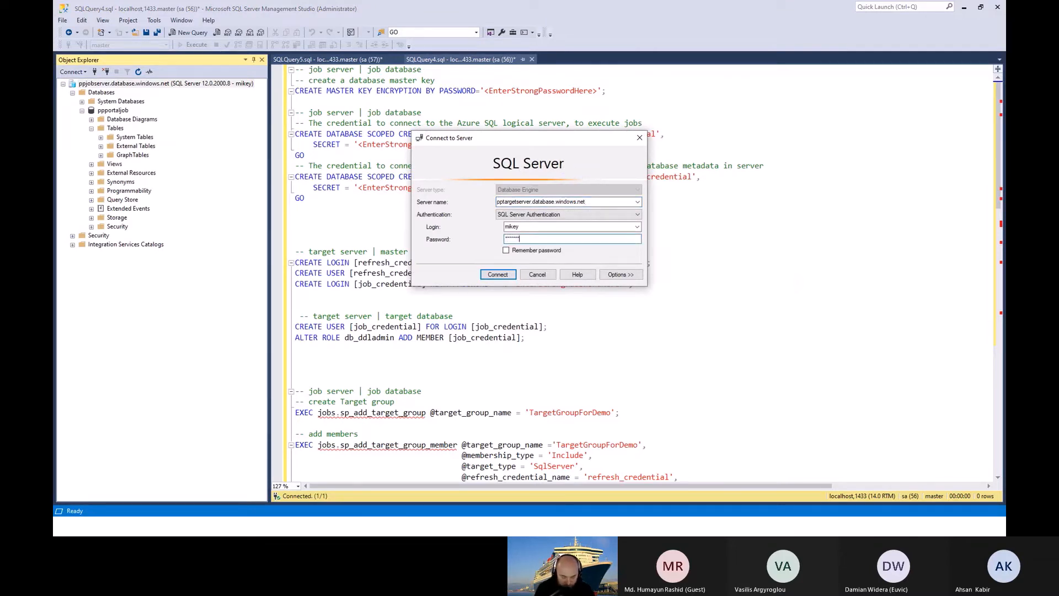
key("Tab")
key("space")
key("Tab")
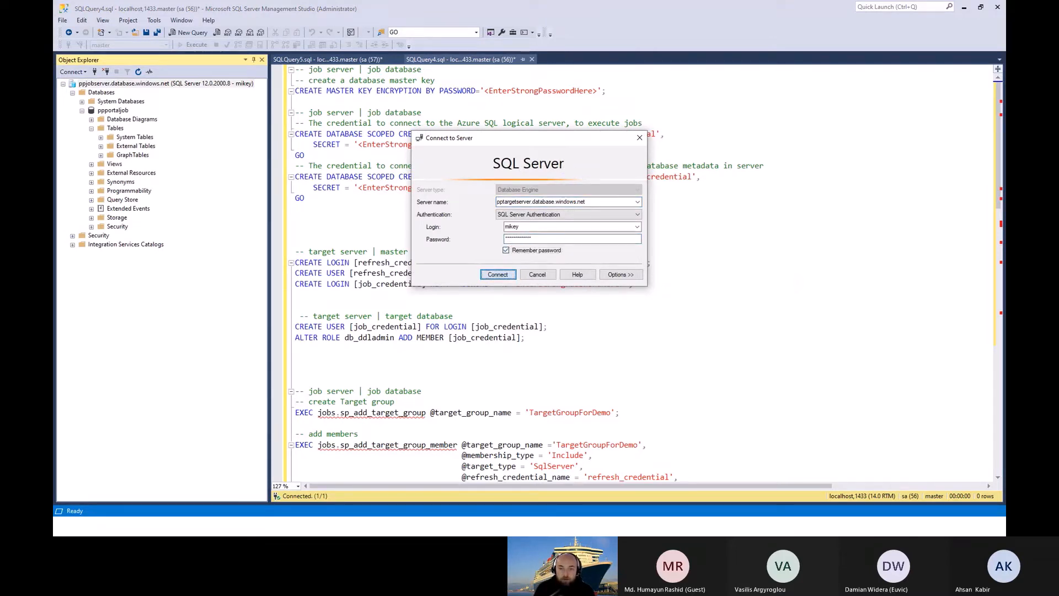
key("Return")
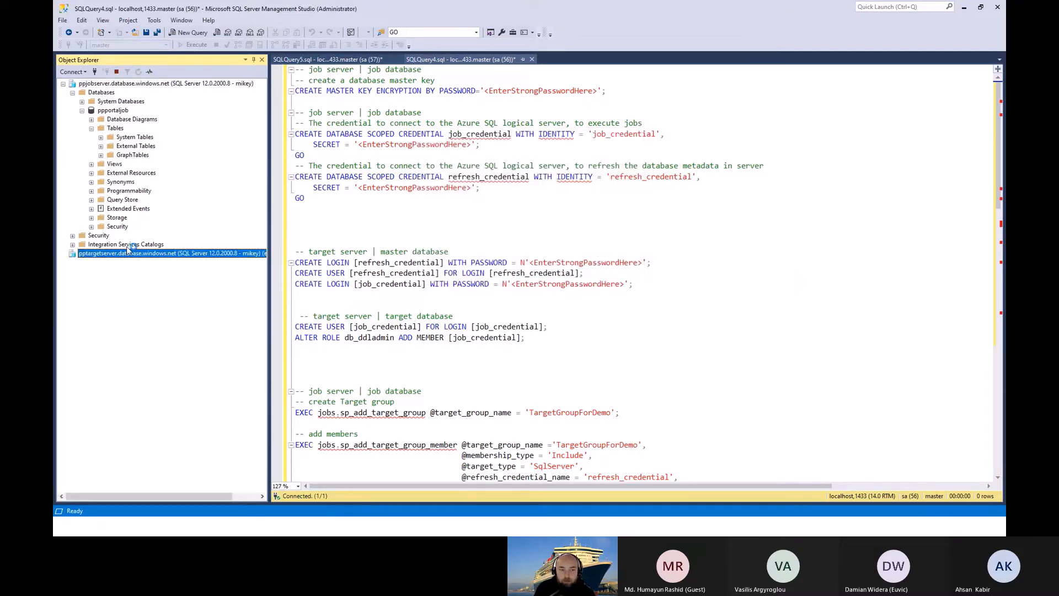
Step: Expand the pptarget database on the target server and inspect its Tables folder
left_click(72, 262)
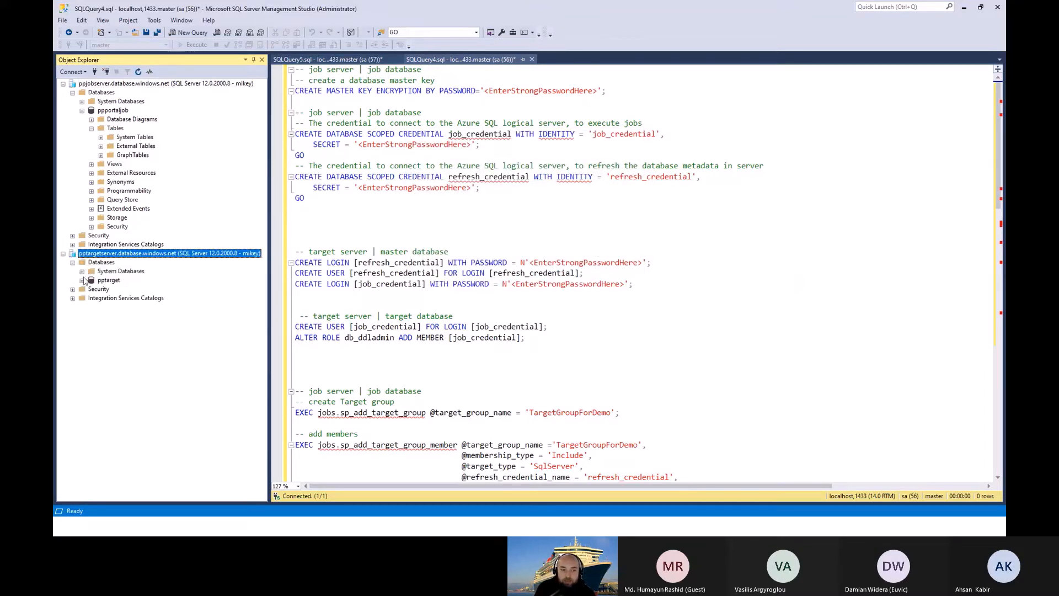
left_click(81, 281)
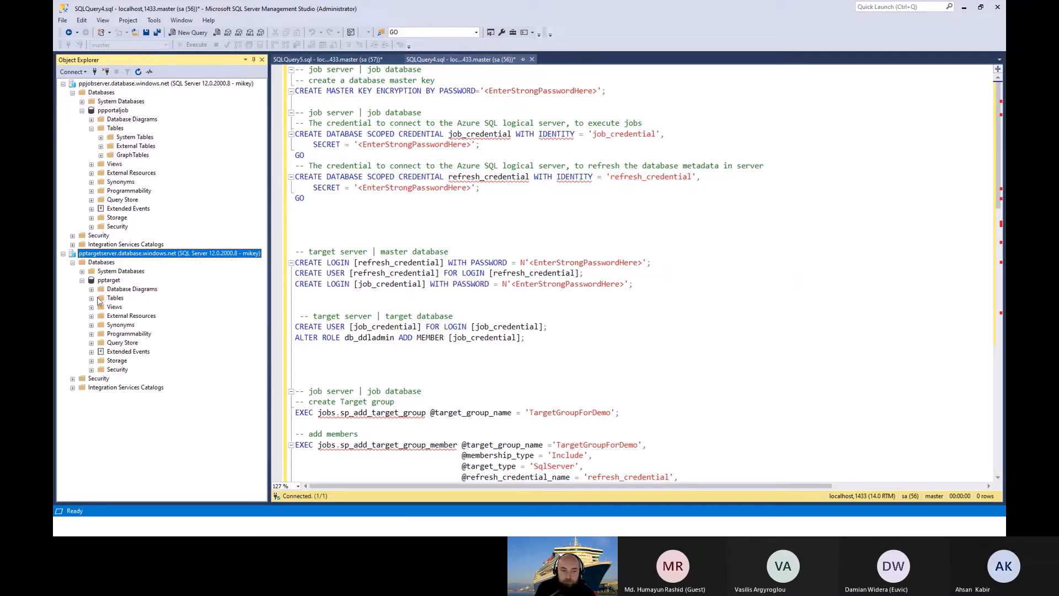
left_click(91, 298)
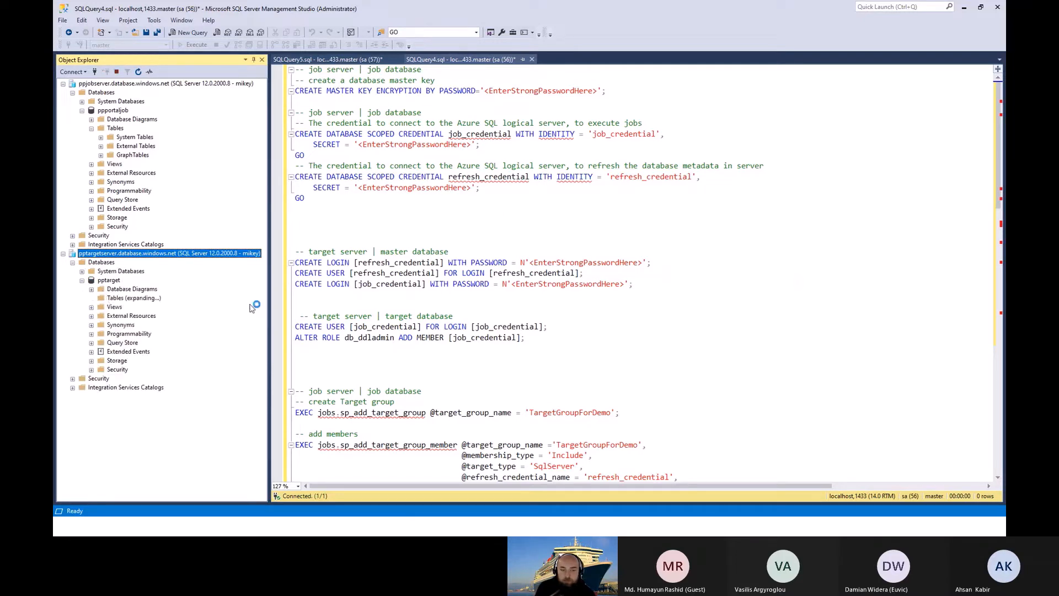
left_click(472, 208)
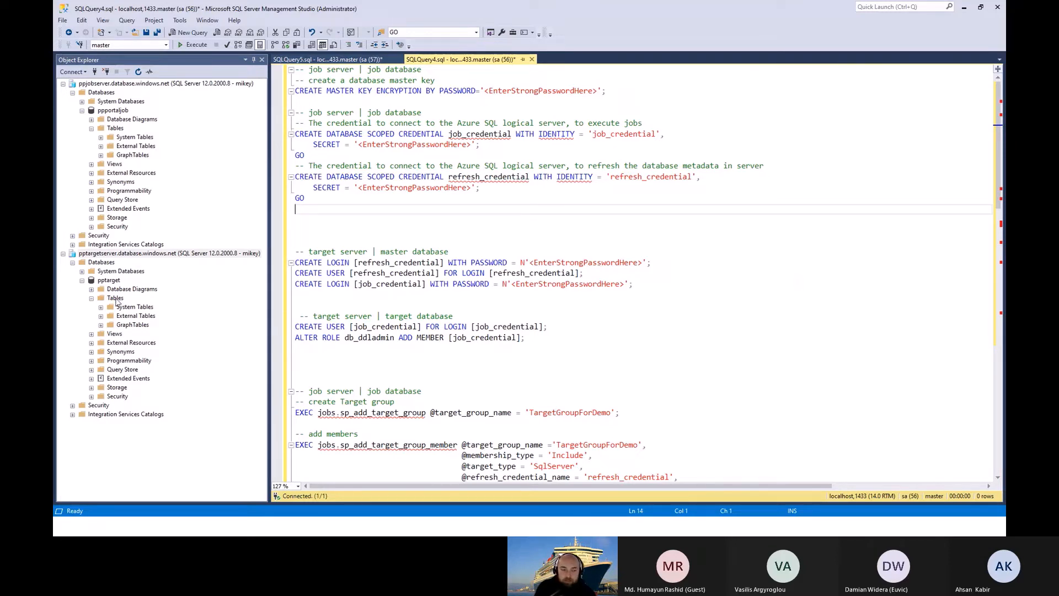
Step: Check the agent deployment in the Azure portal notifications and return to the SQLQuery4.sql script in SSMS
left_click(374, 60)
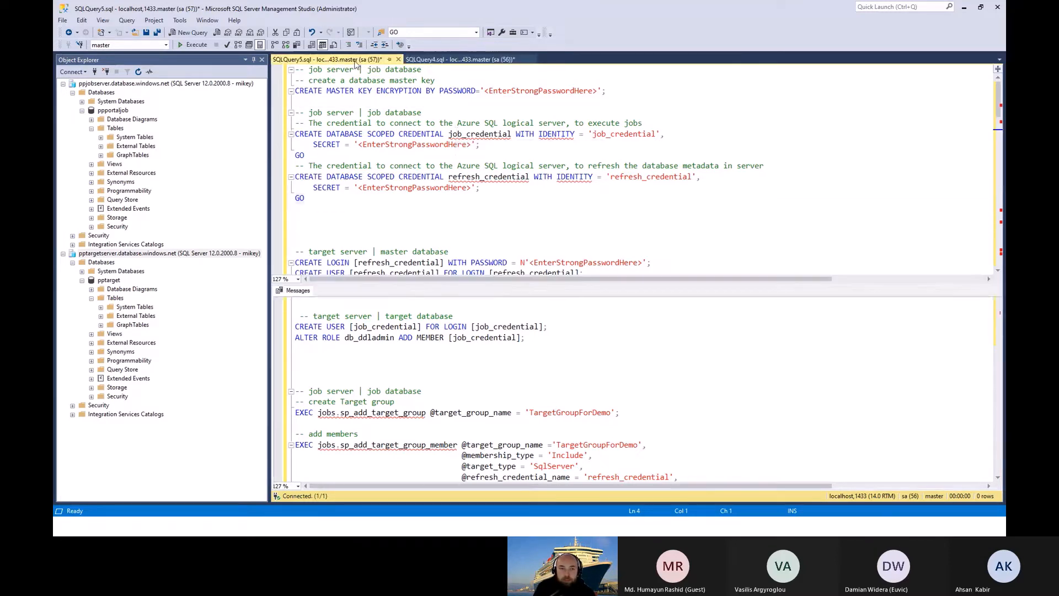
key("alt+Tab")
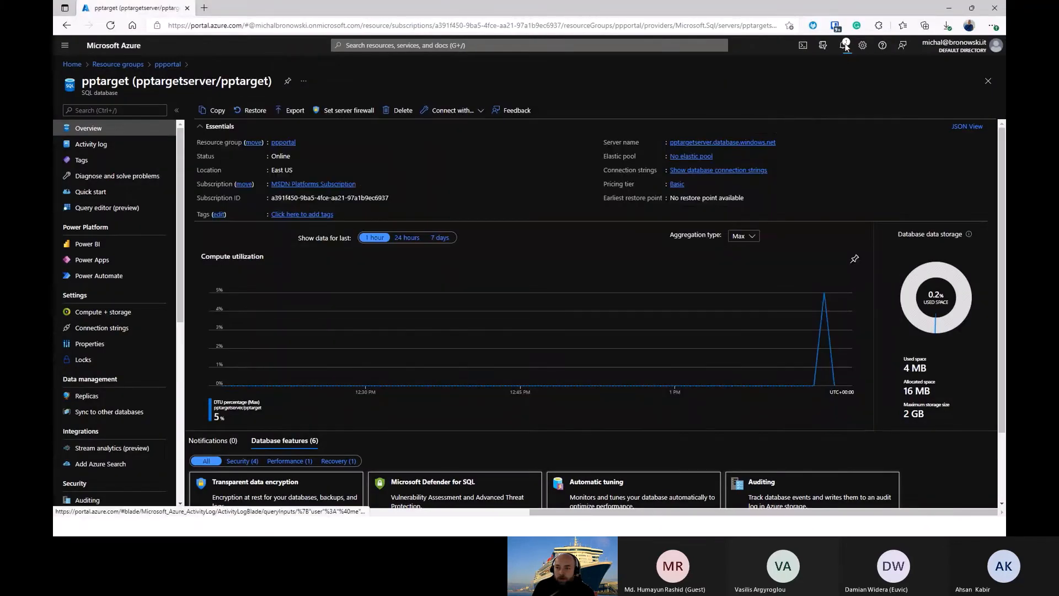
left_click(844, 47)
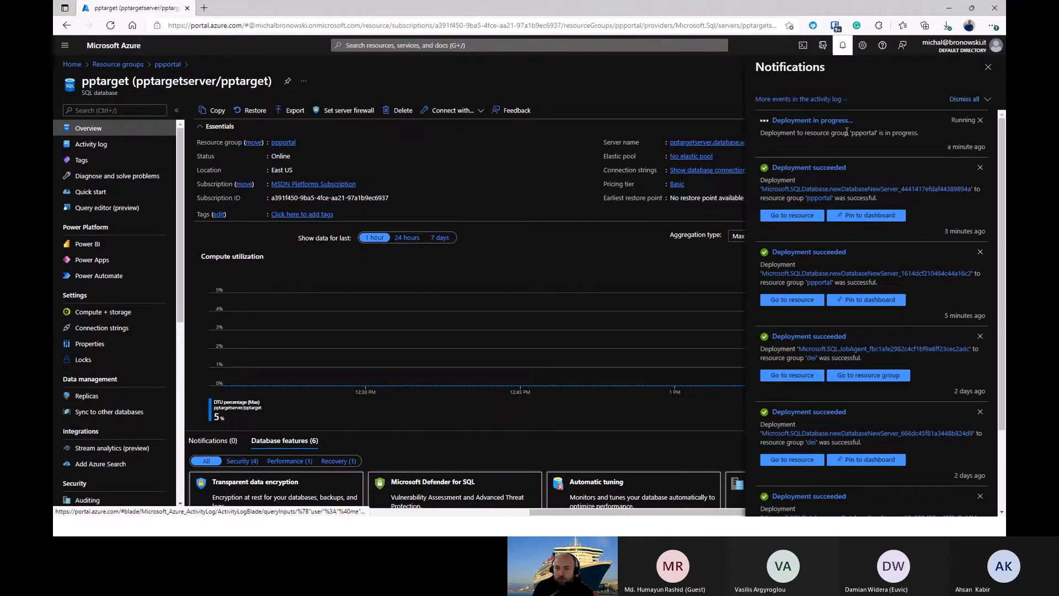
key("alt+Tab")
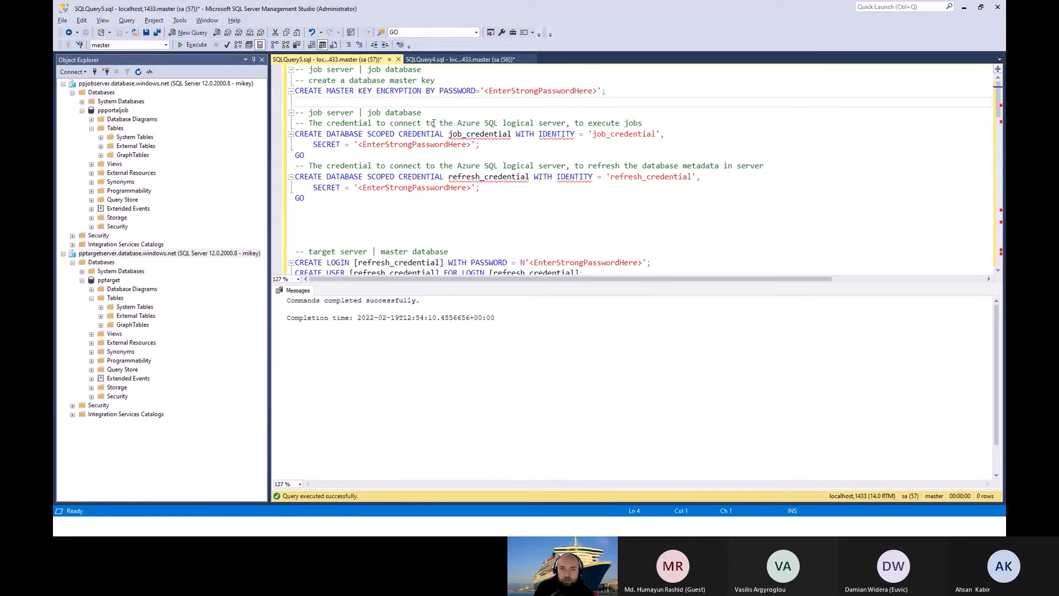
left_click(450, 60)
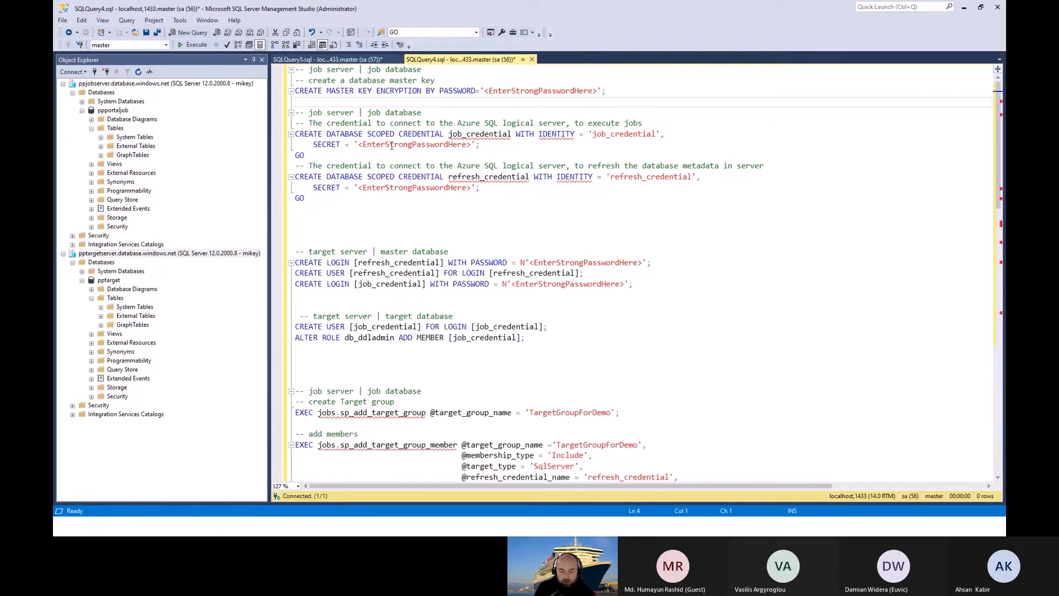
Step: Highlight the jobs.sp_add_target_group procedure in the script and refresh the Tables folder of ppportaljob to inspect the job tables
scroll(389, 165, "down", 5)
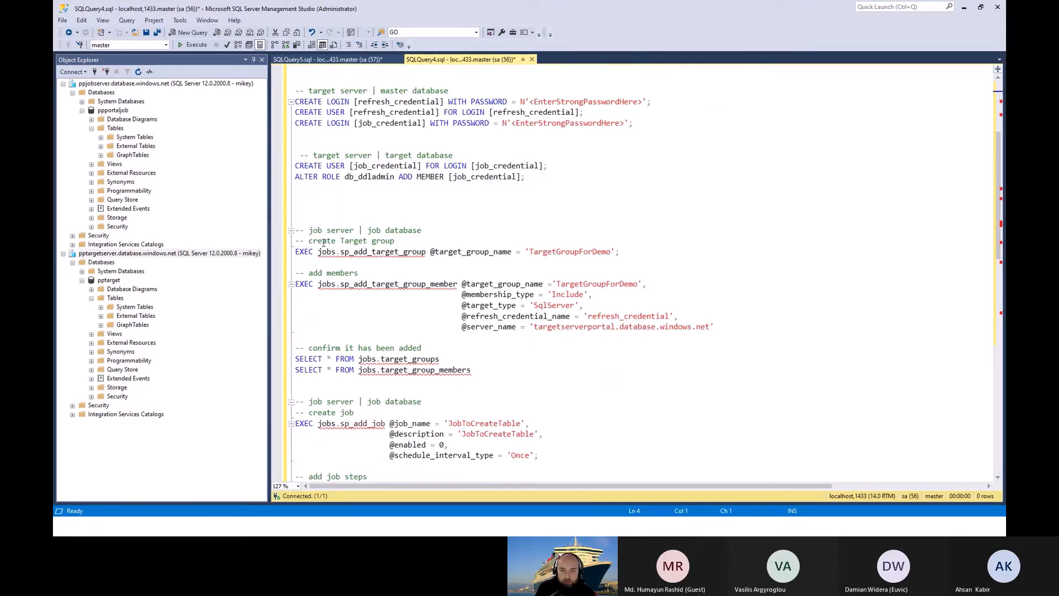
left_click_drag(320, 252, 432, 251)
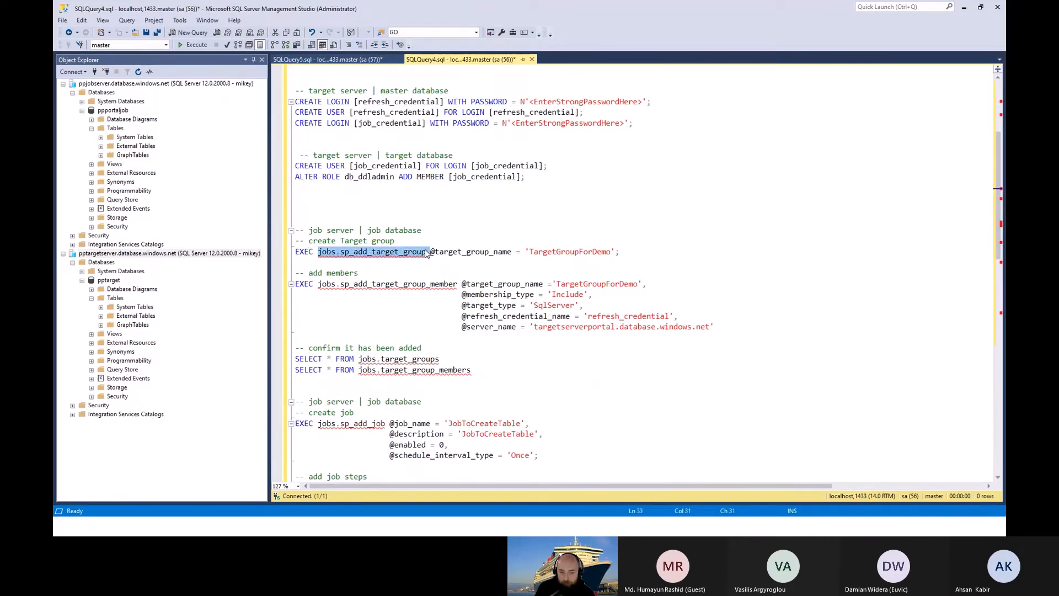
left_click(116, 128)
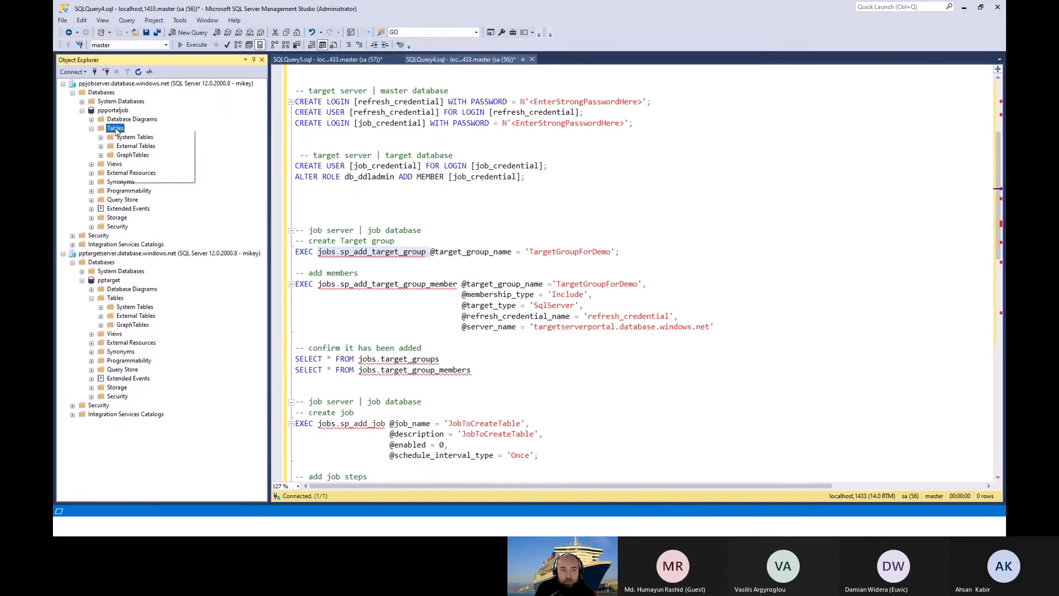
right_click(115, 131)
left_click(158, 176)
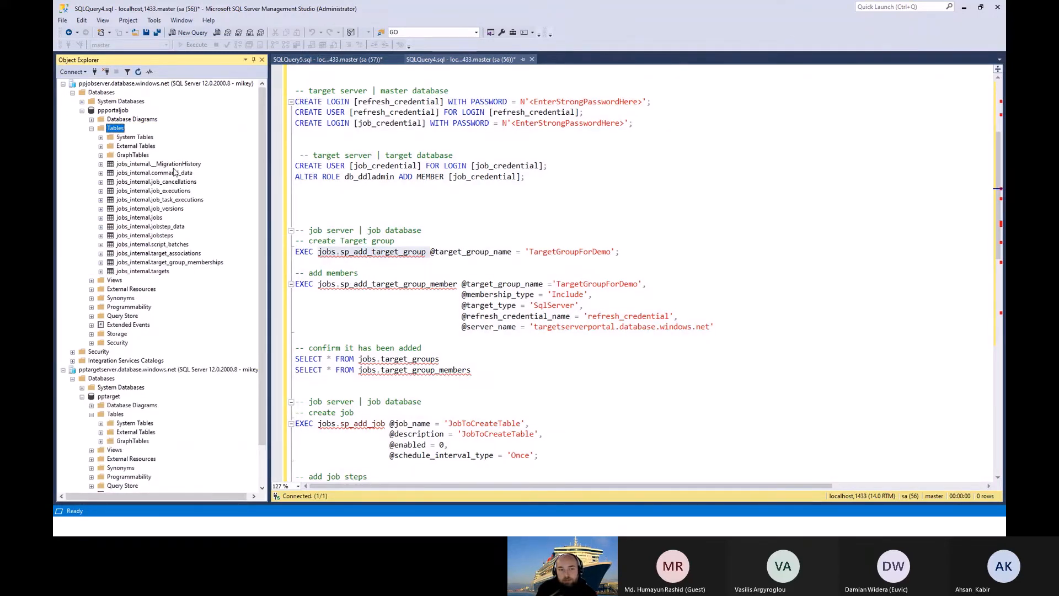
left_click(145, 164)
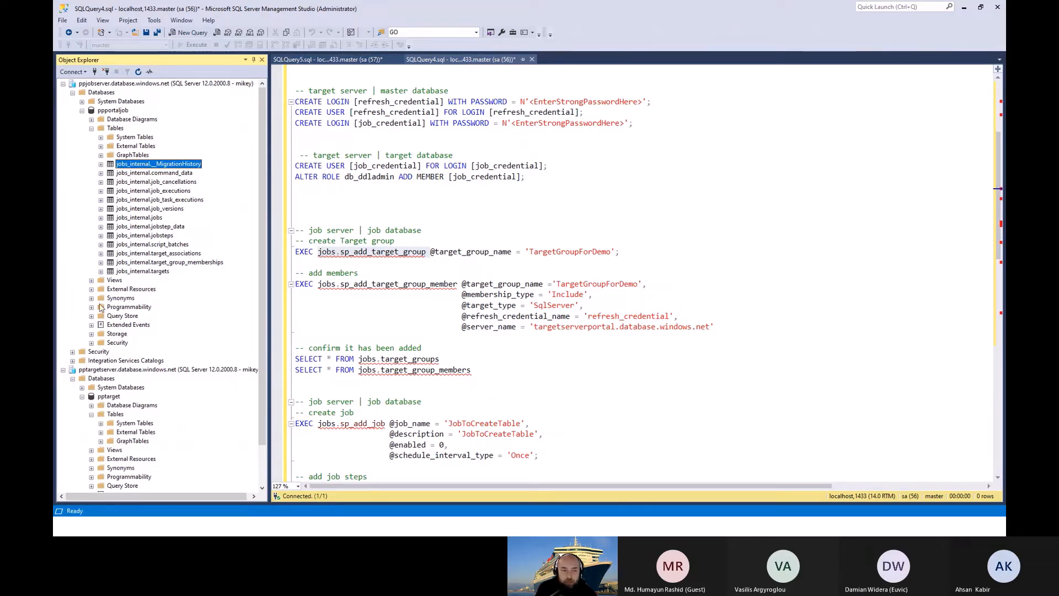
Step: Expand the stored procedures under Programmability in the ppportaljob database
left_click(92, 308)
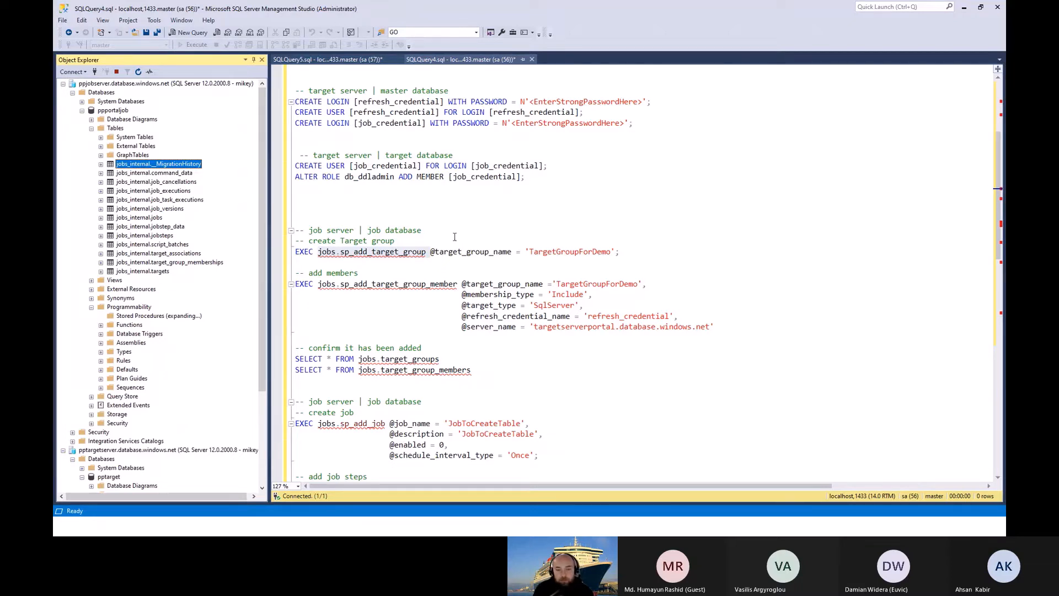
left_click(490, 192)
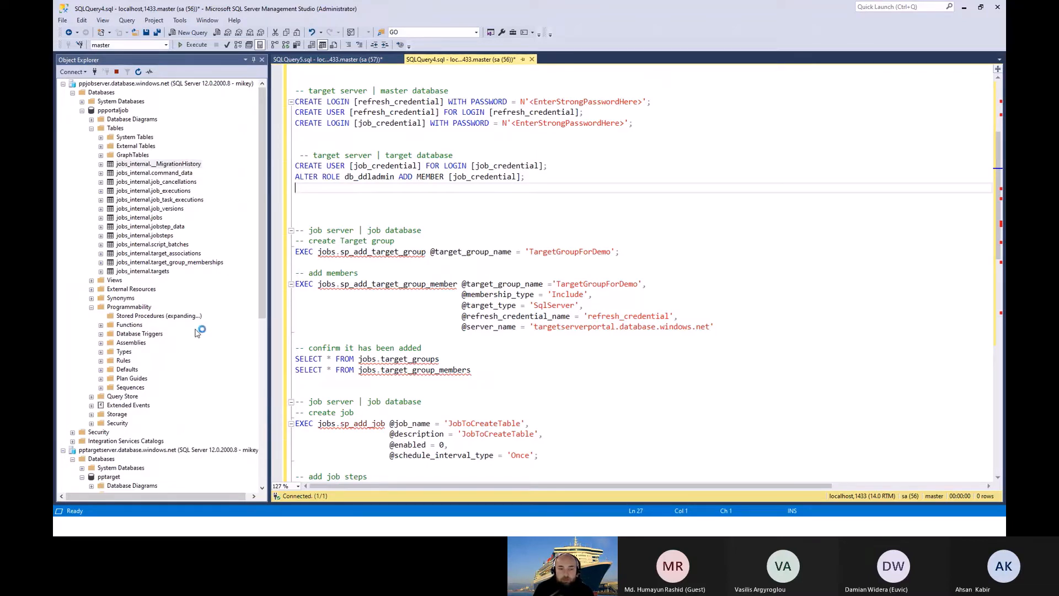
key("alt+Tab")
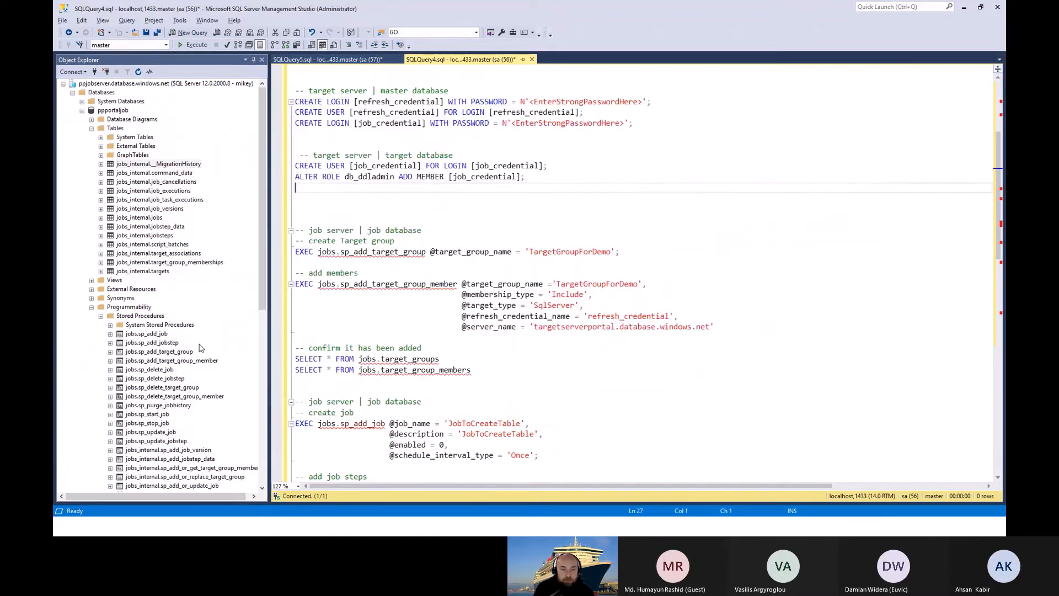
Step: Inspect the jobs stored procedures, highlighting jobs.sp_add_target_group_member, and go back to the target server section of the SQLQuery4.sql script
scroll(256, 296, "down", 2)
scroll(256, 296, "down", 1)
left_click(171, 280)
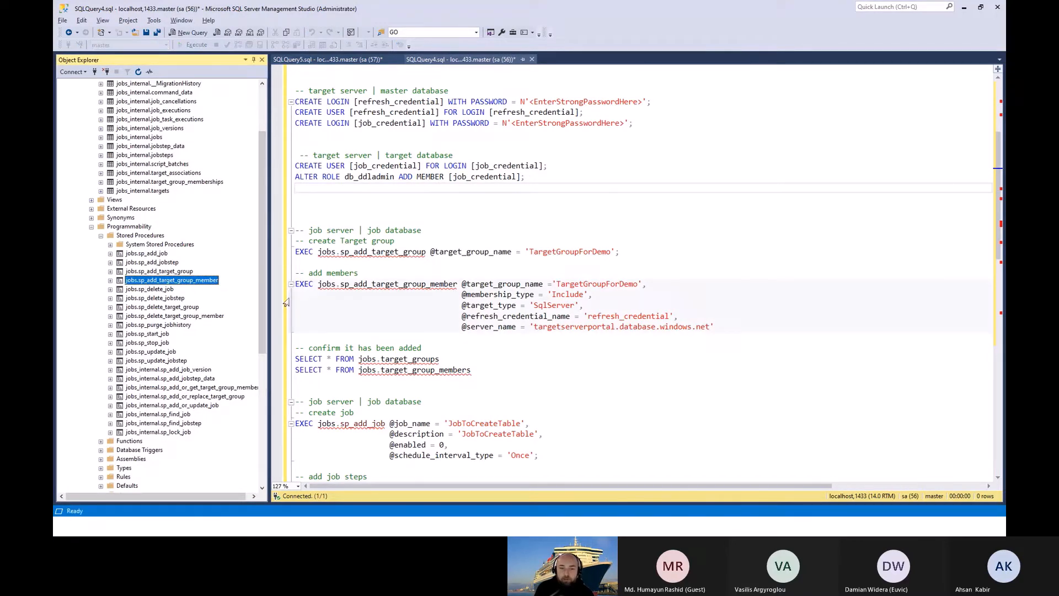
scroll(408, 268, "up", 4)
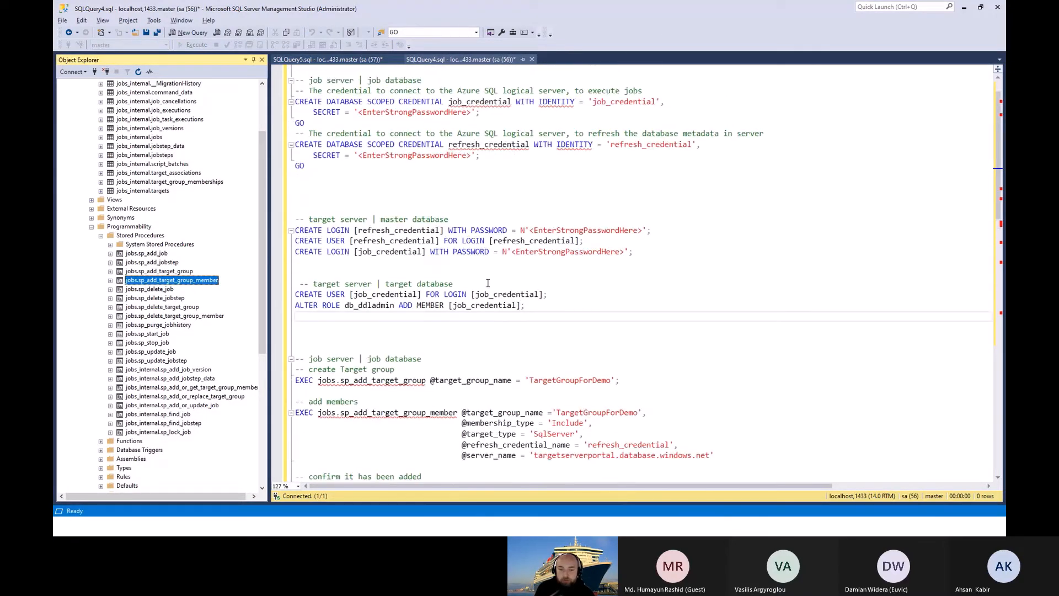
left_click(487, 275)
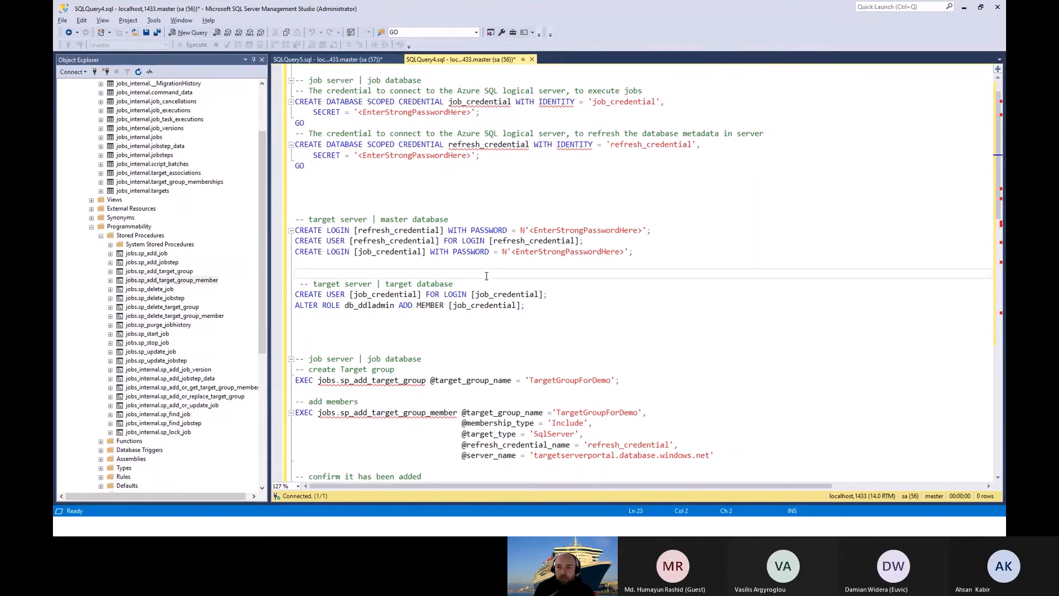
Step: Switch to the Azure portal and open the ppagent Elastic Job agent from the ppportal resource group
key("alt+Tab")
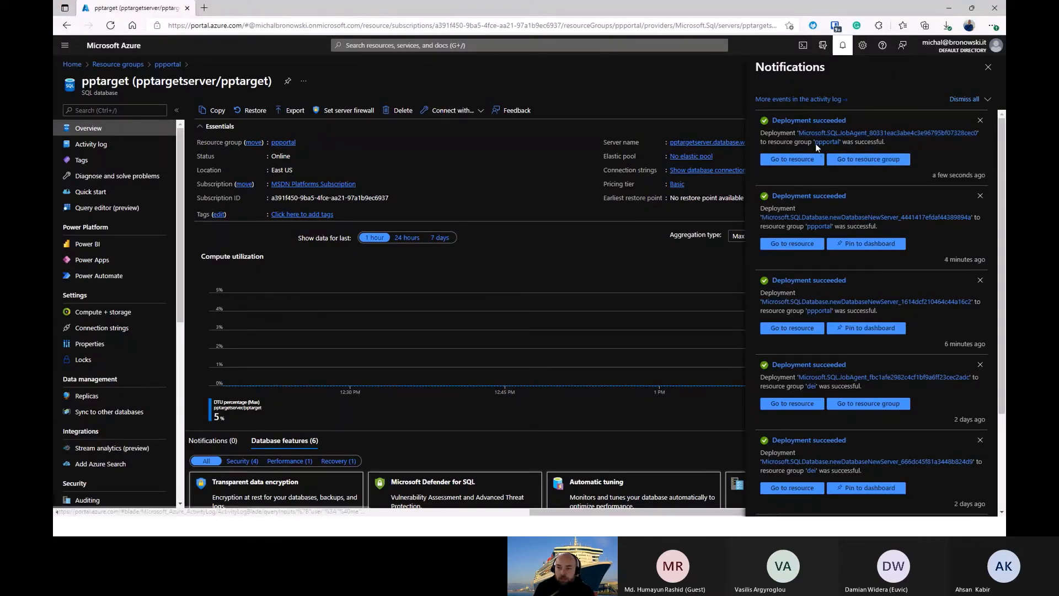
left_click(124, 66)
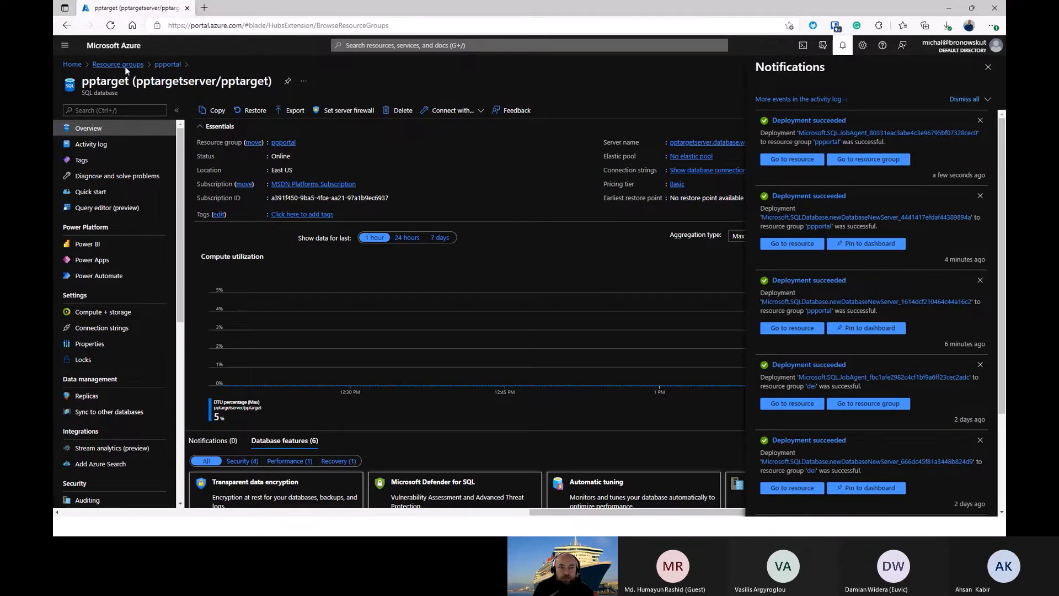
left_click(99, 253)
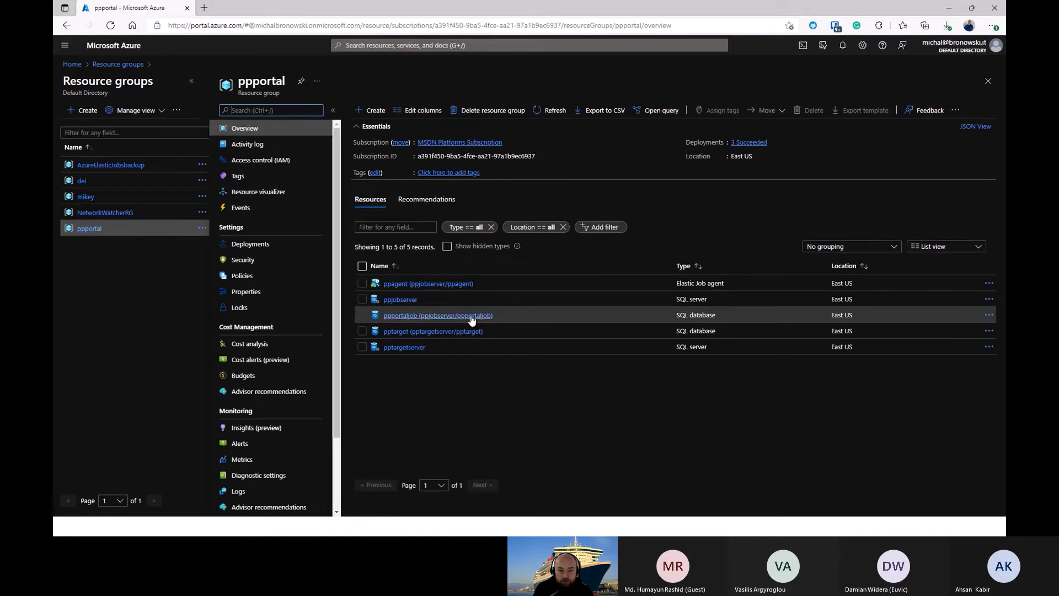
left_click(426, 285)
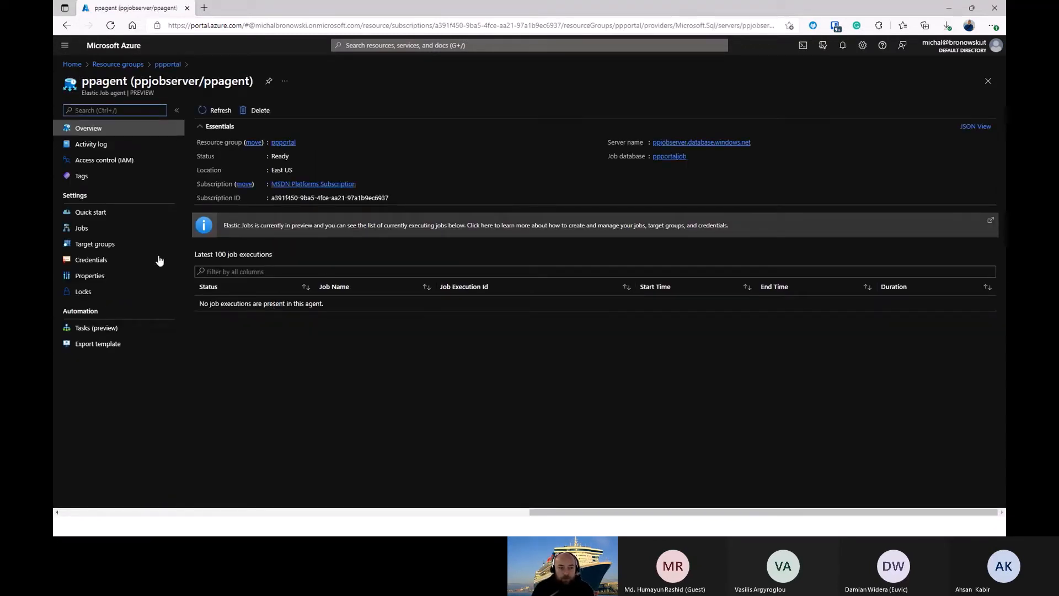
Step: Review the agent's Credentials, Target groups and Jobs pages and return to its Overview
left_click(92, 264)
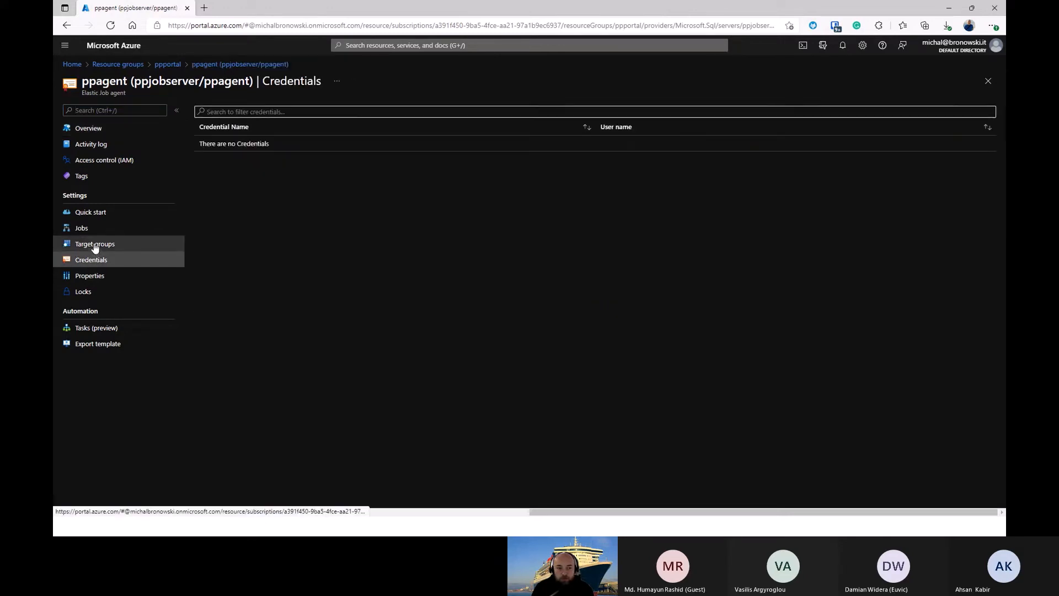
left_click(106, 247)
left_click(85, 230)
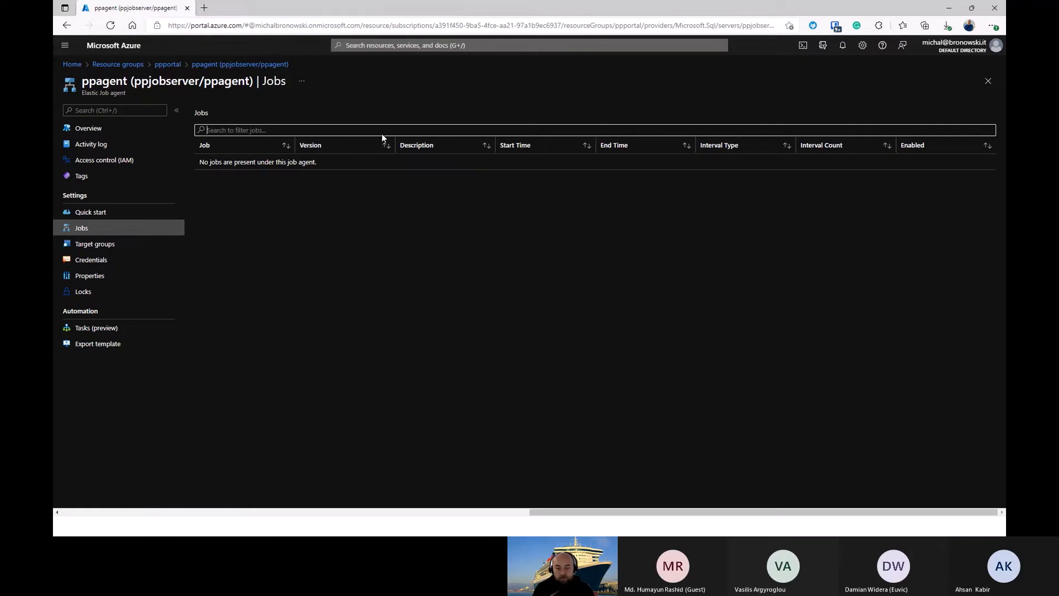
left_click(107, 131)
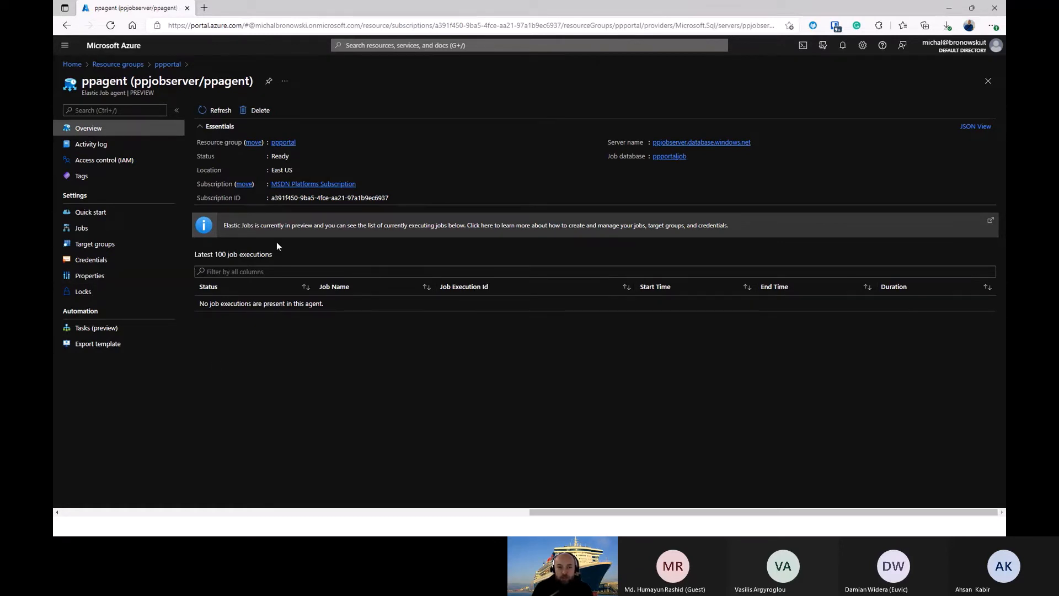
Step: Open the documentation linked in the Elastic Jobs preview notice, then close it and return to the agent's overview
left_click_drag(223, 225, 393, 226)
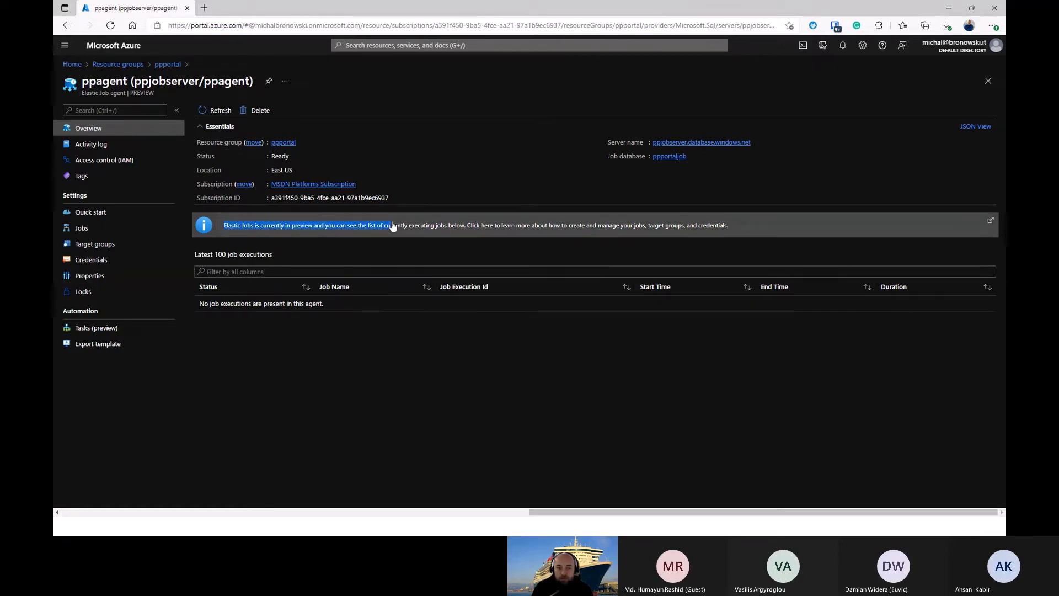
left_click(393, 226)
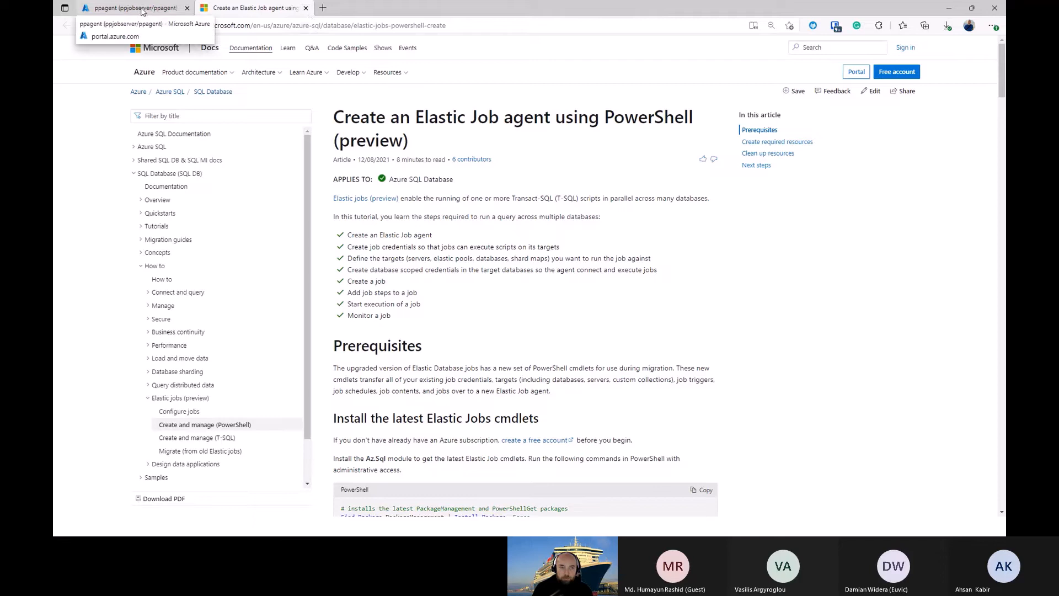
left_click(305, 8)
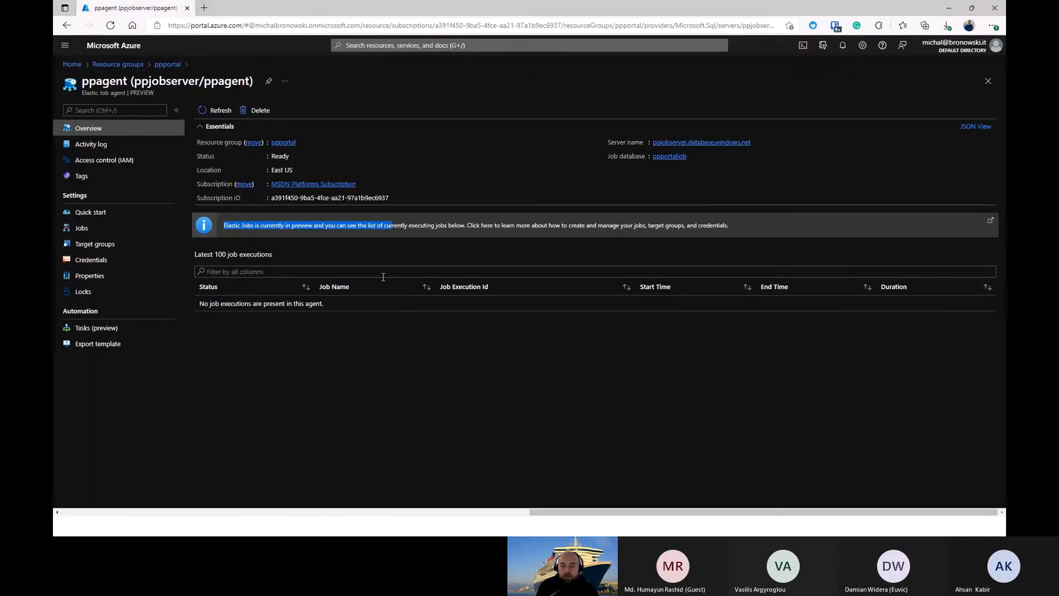
left_click(401, 353)
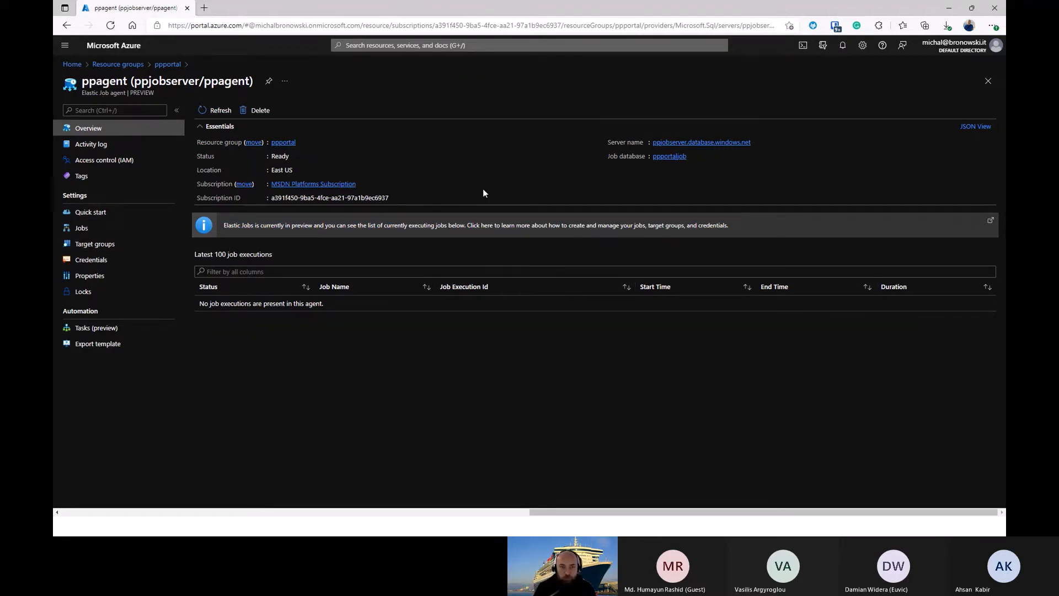
Step: Switch to SSMS and change the SQLQuery5.sql connection to ppjobserver.database.windows.net, entering the login password and having it remembered
key("alt+Tab")
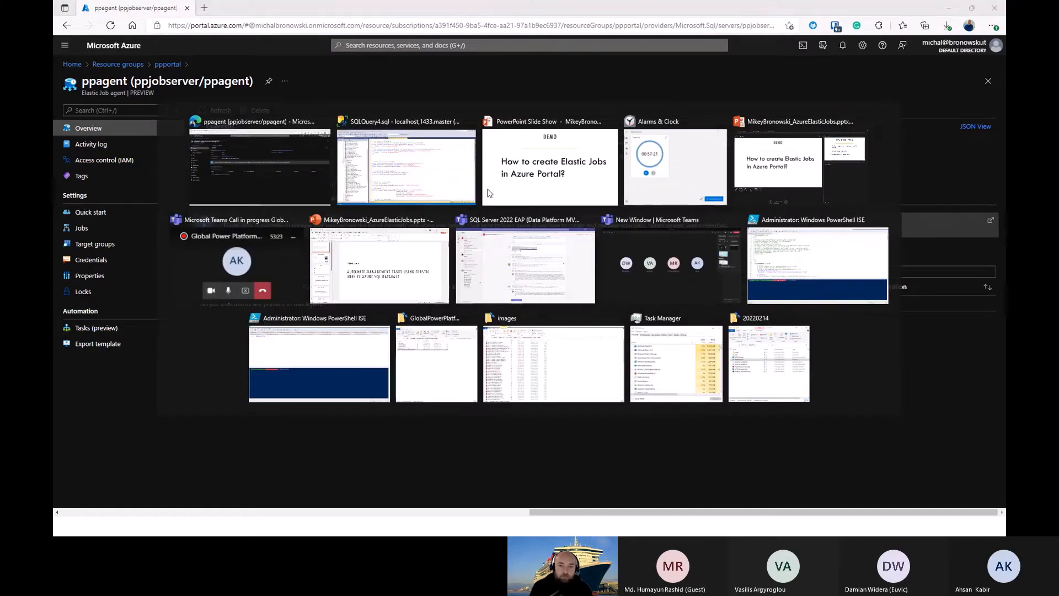
scroll(477, 180, "up", 3)
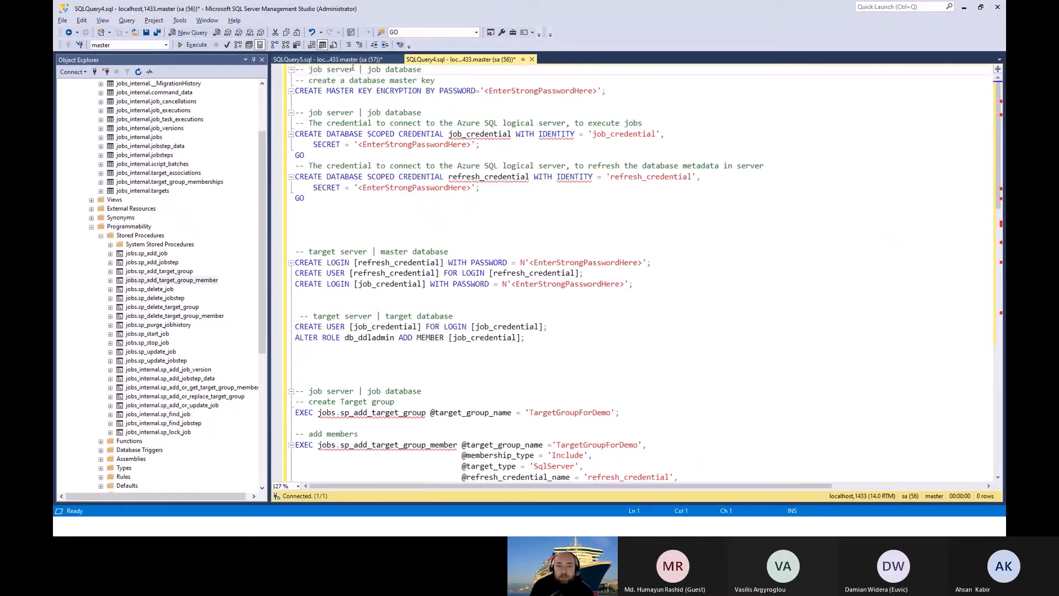
left_click(325, 59)
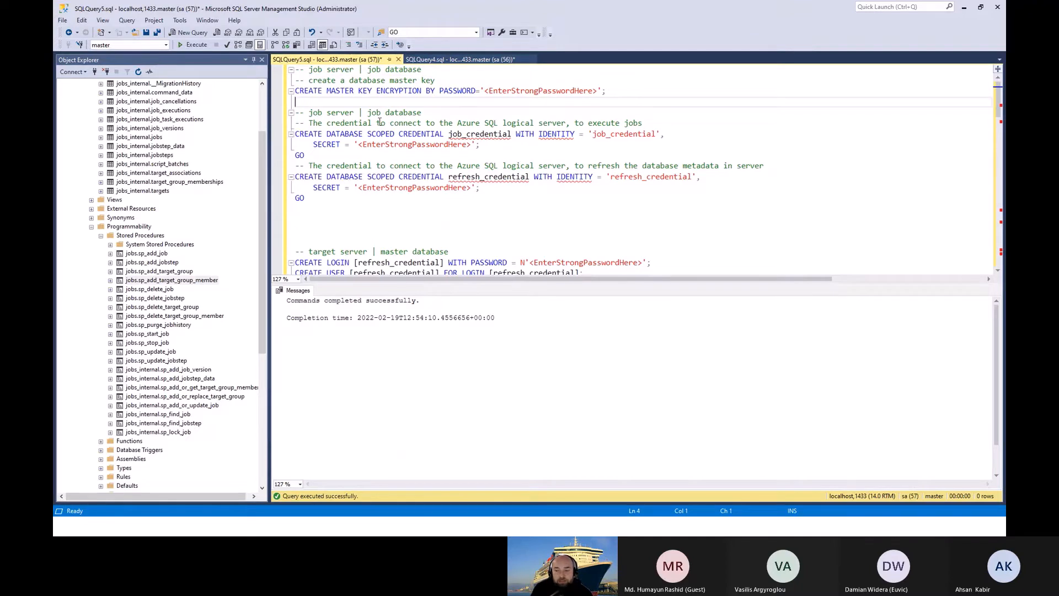
right_click(452, 144)
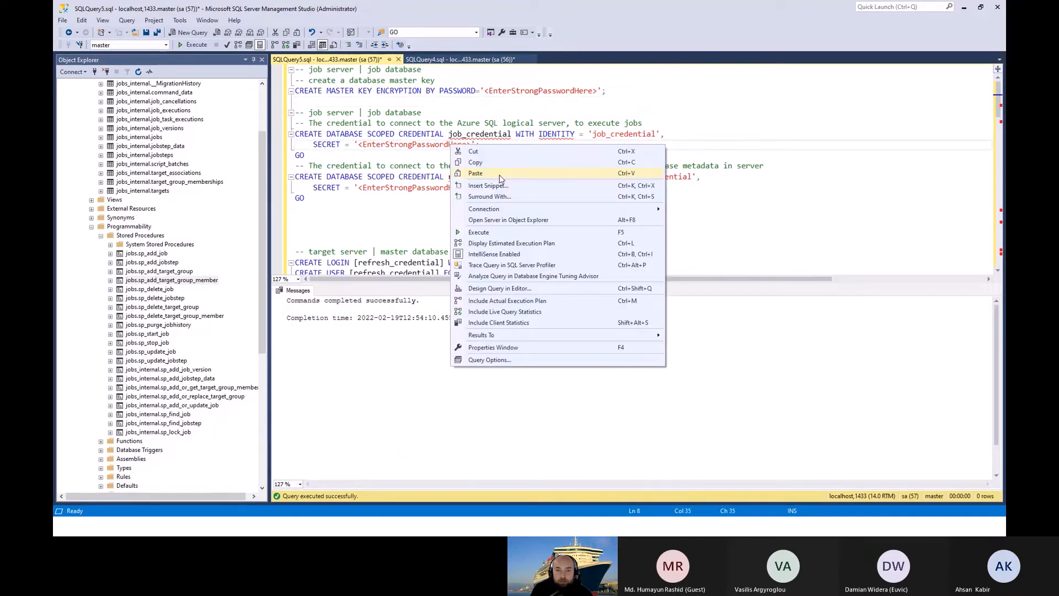
mouse_move(534, 209)
left_click(691, 246)
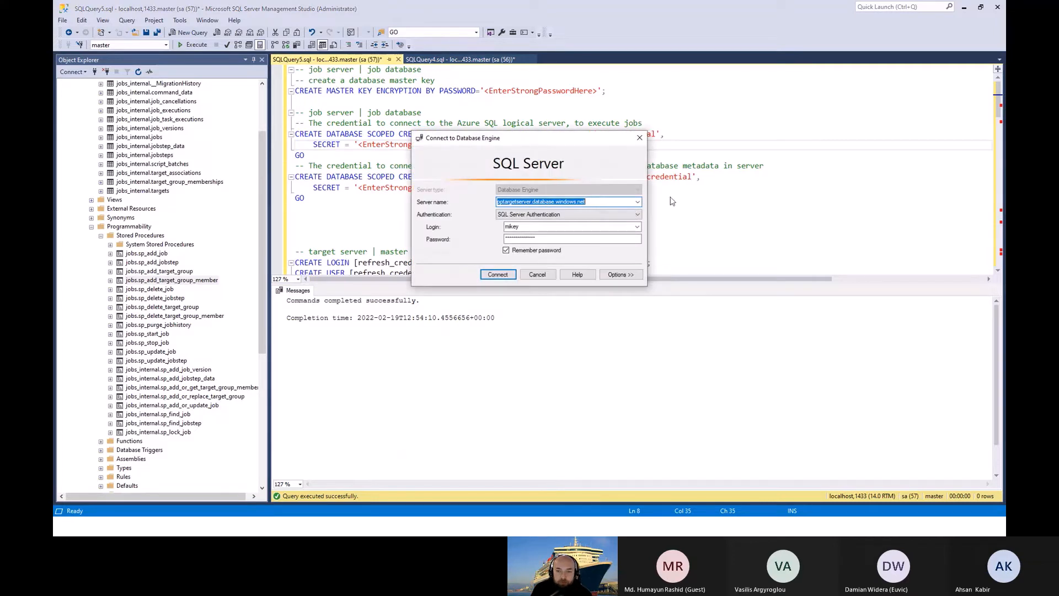
left_click(638, 202)
left_click(543, 219)
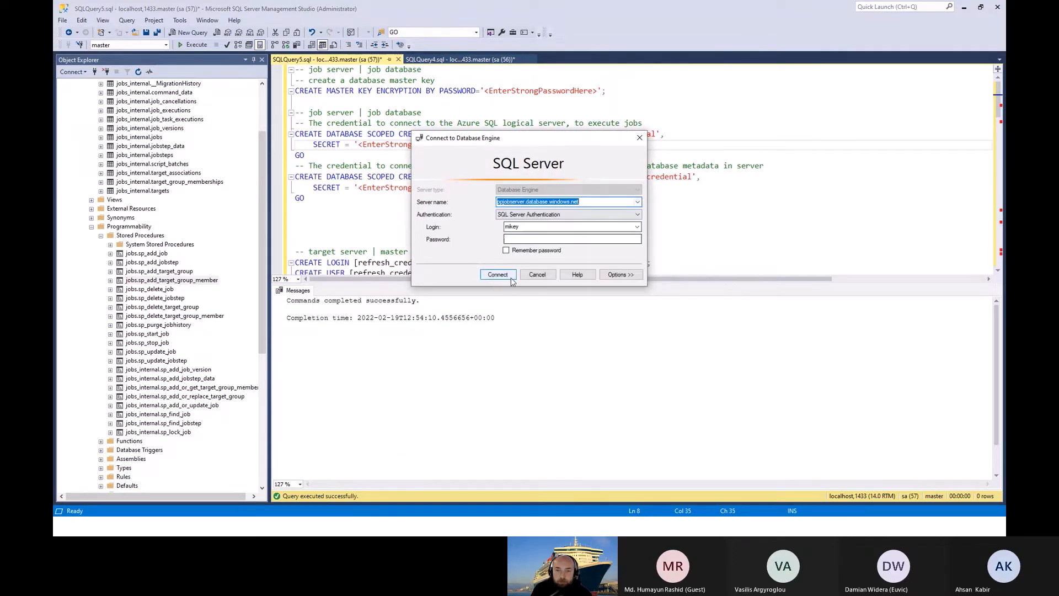
left_click(538, 239)
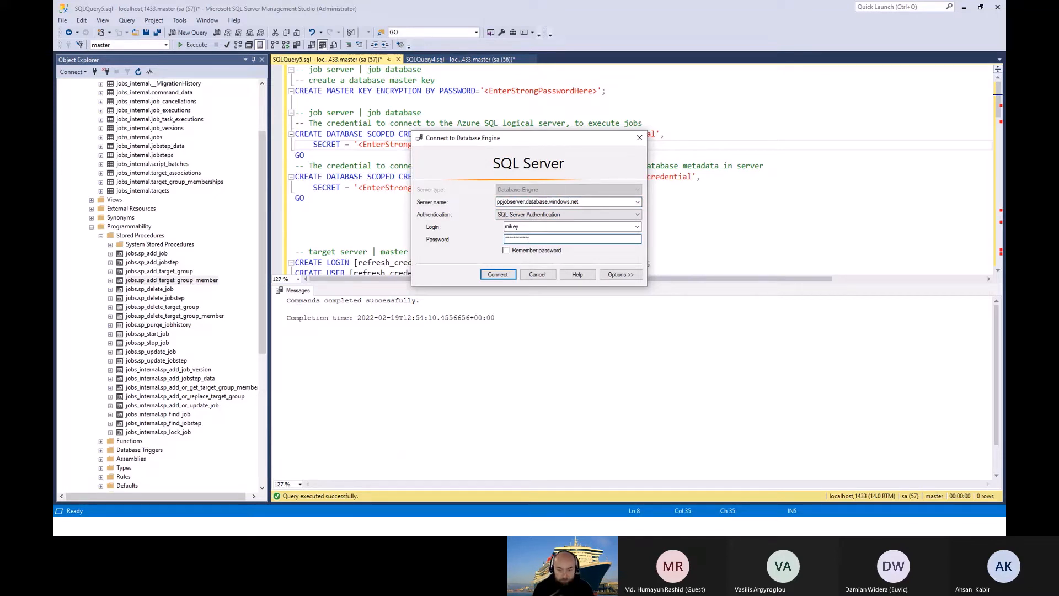
left_click(506, 250)
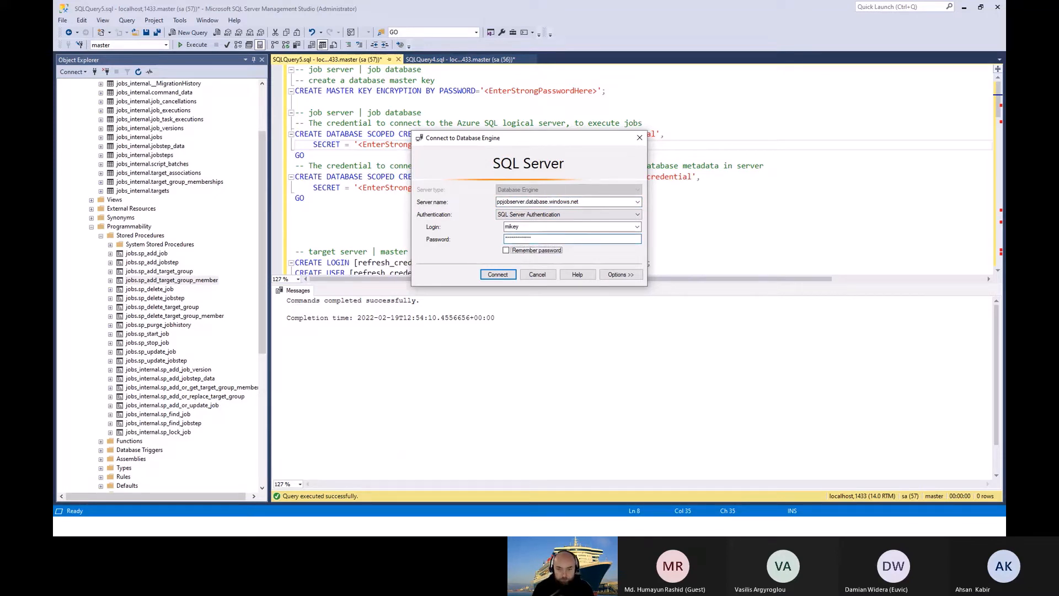
left_click(497, 276)
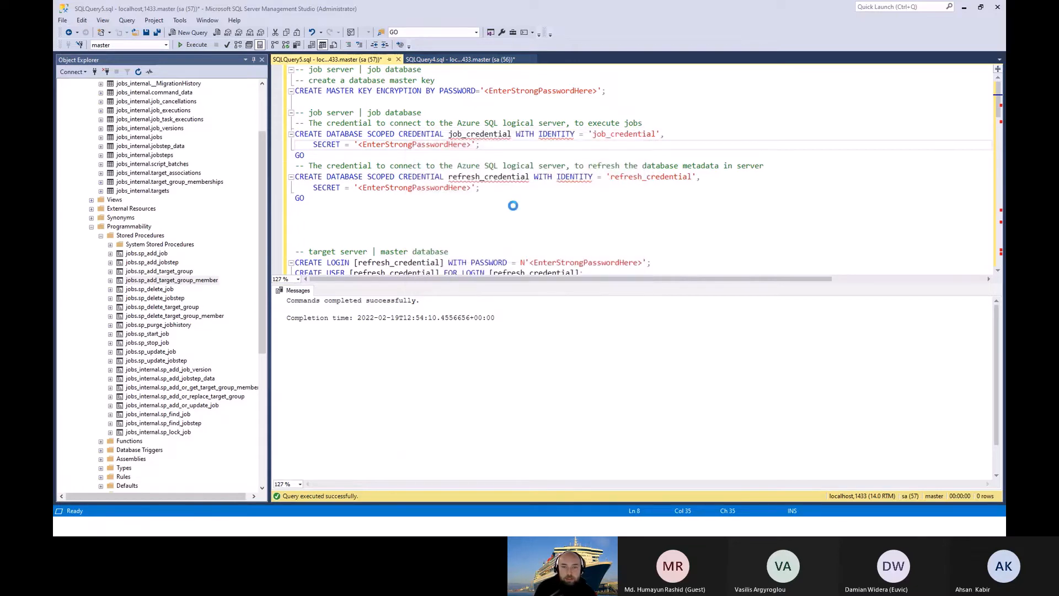
Step: Change the SQLQuery4.sql connection to pptargetserver.database.windows.net with the saved SQL Server Authentication login
left_click(448, 59)
right_click(592, 155)
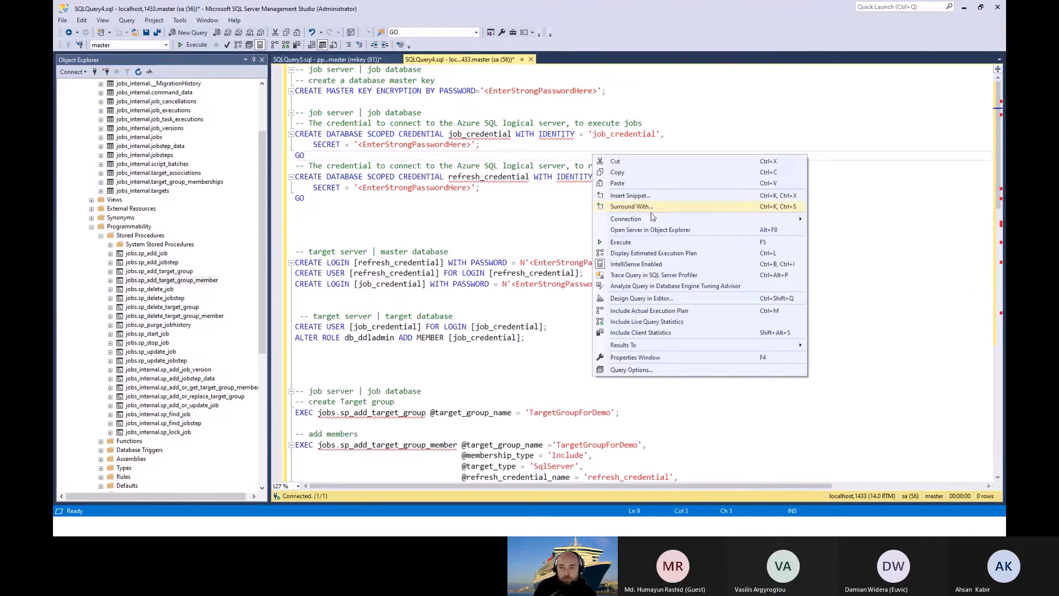
mouse_move(662, 219)
left_click(825, 247)
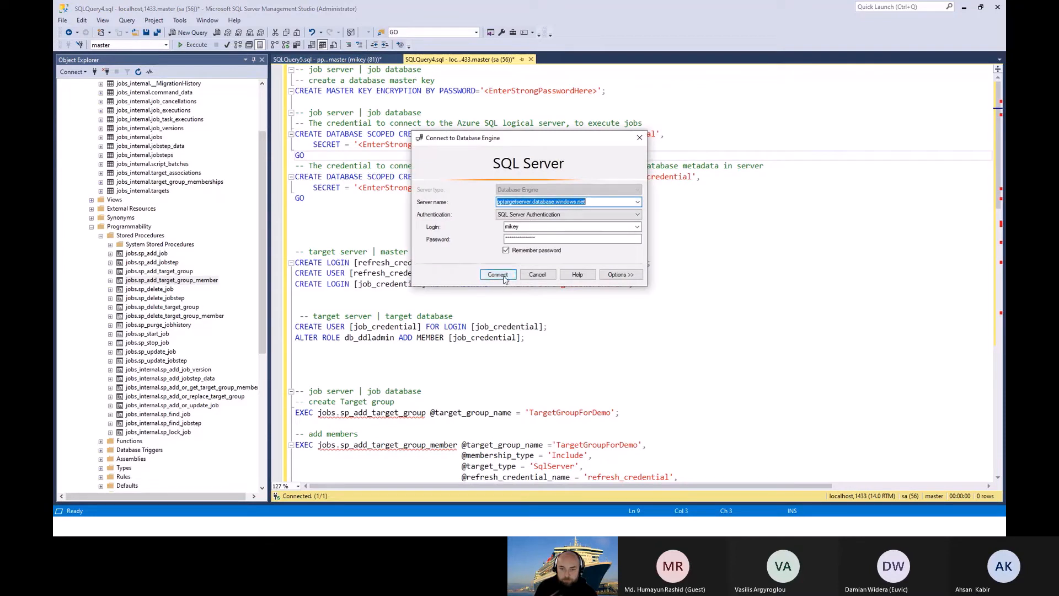
left_click(500, 275)
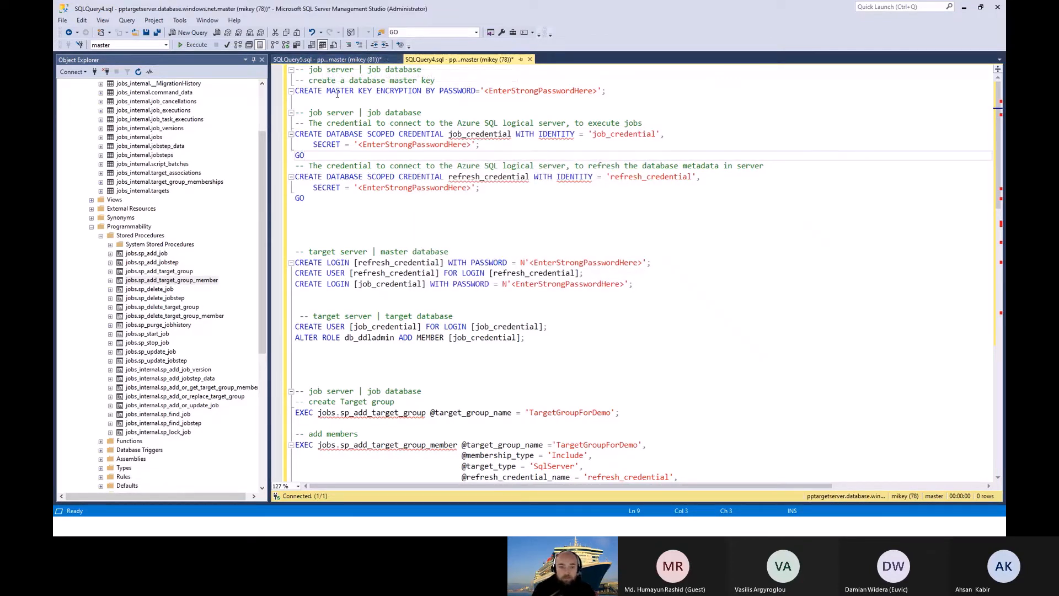
Step: Review the job server and target server sections of the SQLQuery5.sql script, highlighting the first job server | job database comment
left_click(336, 59)
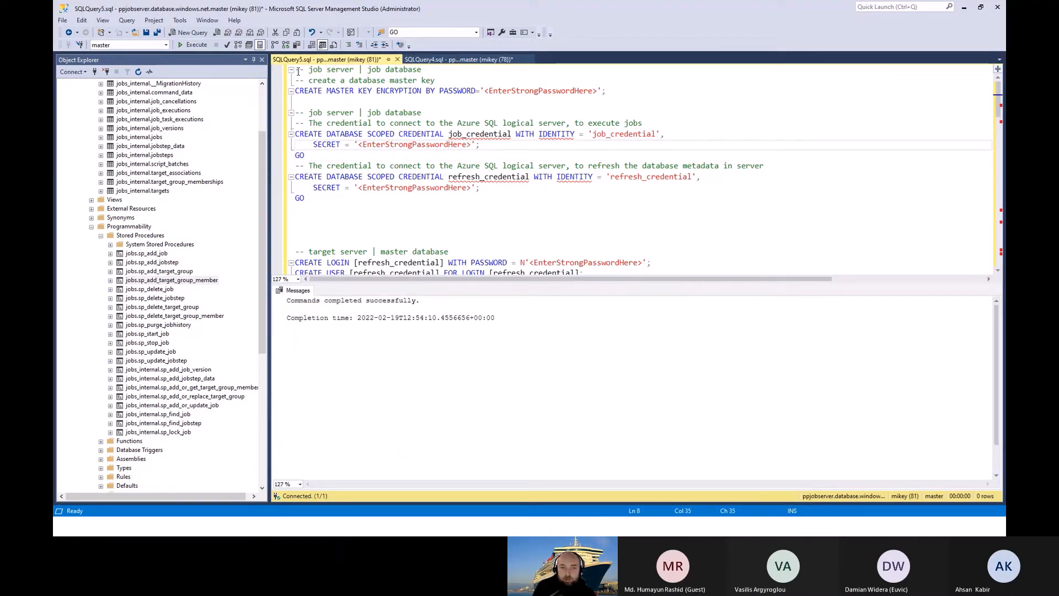
left_click_drag(422, 69, 304, 70)
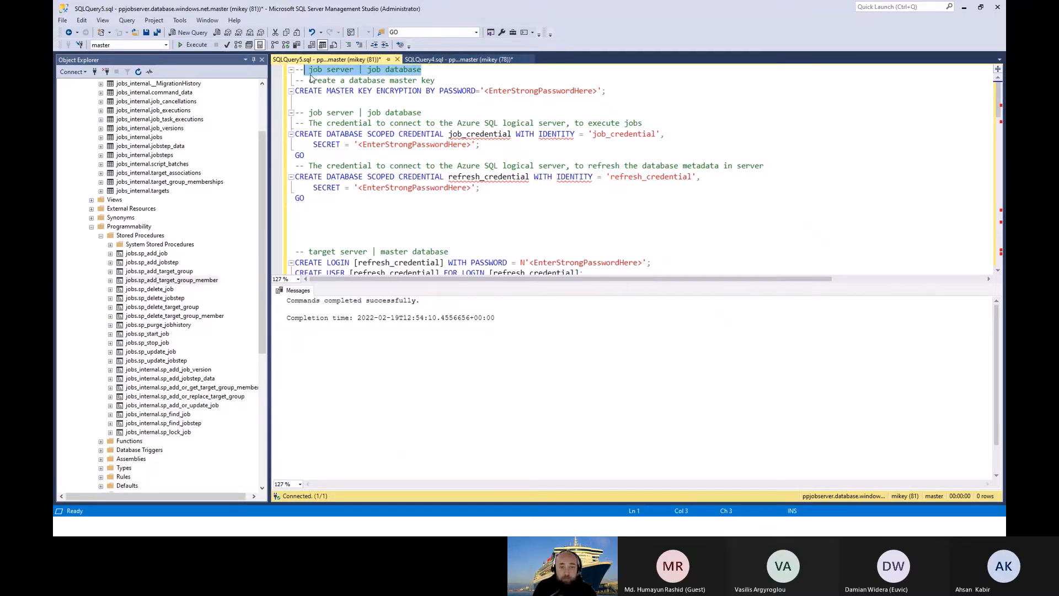
scroll(357, 175, "down", 4)
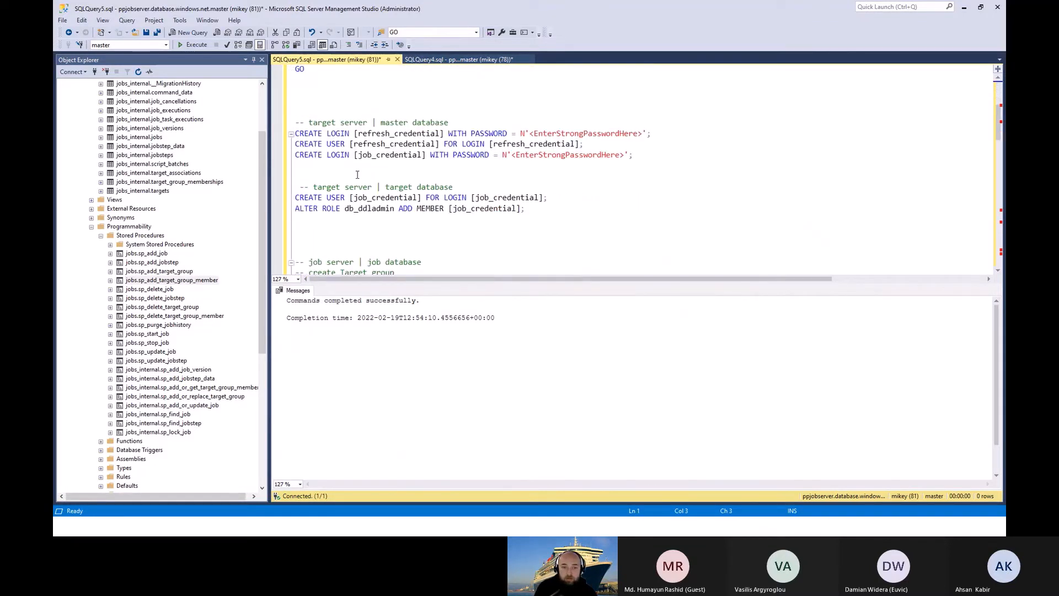
scroll(404, 198, "down", 6)
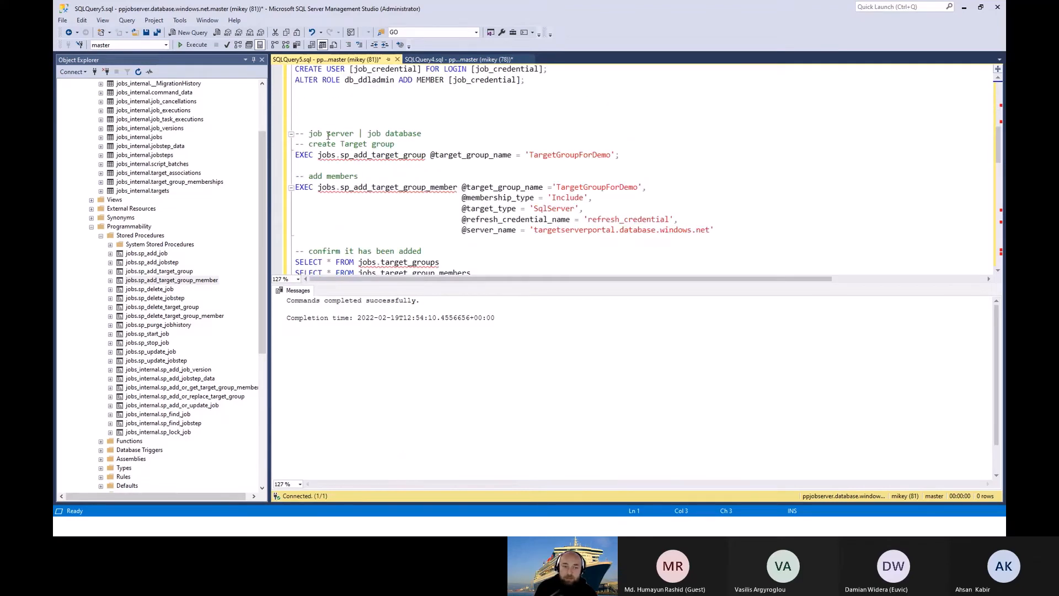
scroll(440, 256, "up", 10)
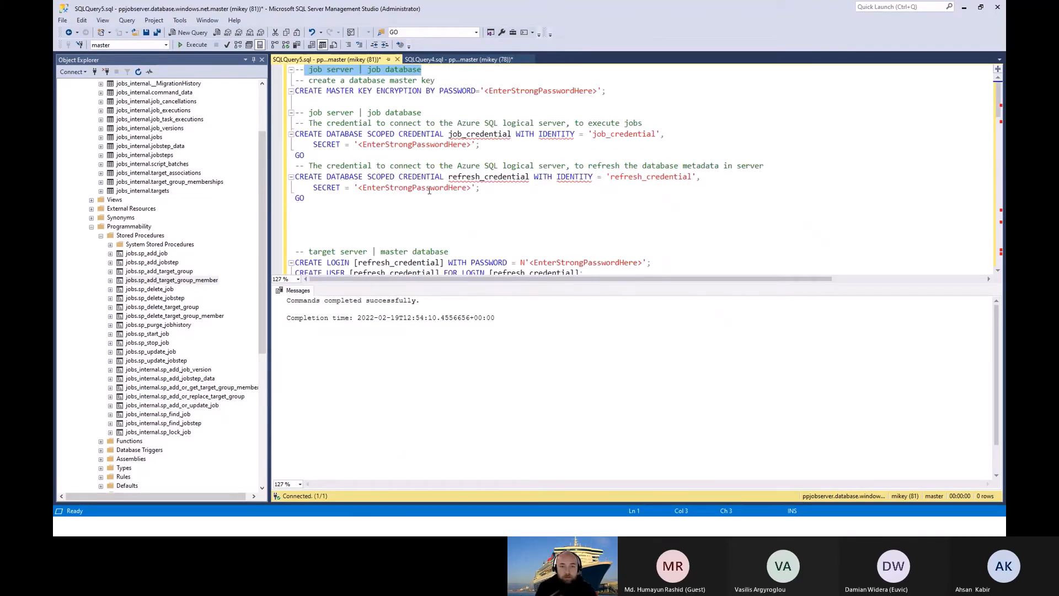
left_click(358, 205)
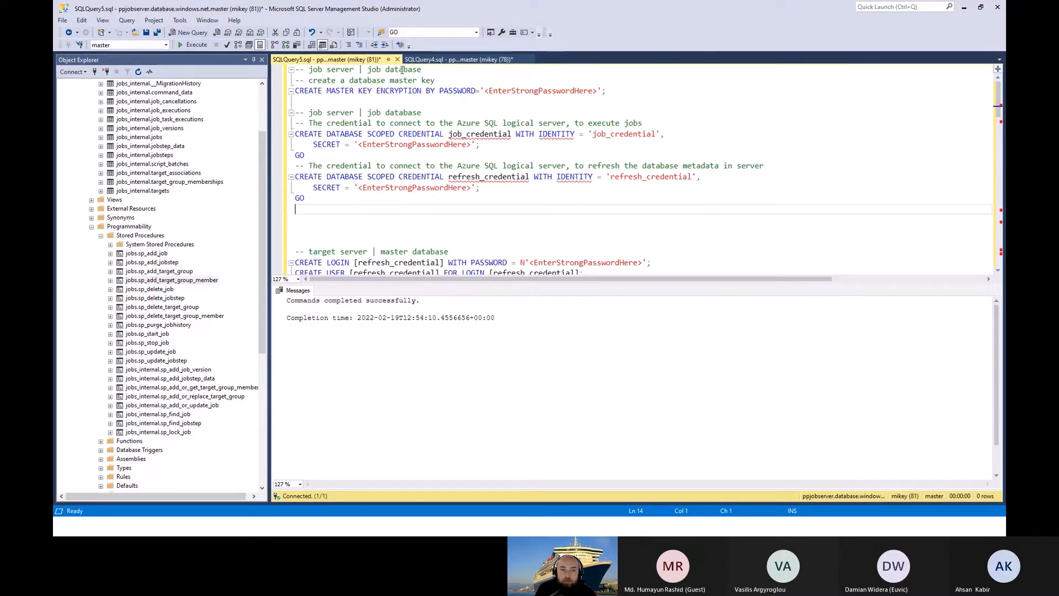
Step: Try to switch SQLQuery5.sql to the job database by executing "use pportaljob" below the master key statement, and remove the added line
left_click(328, 103)
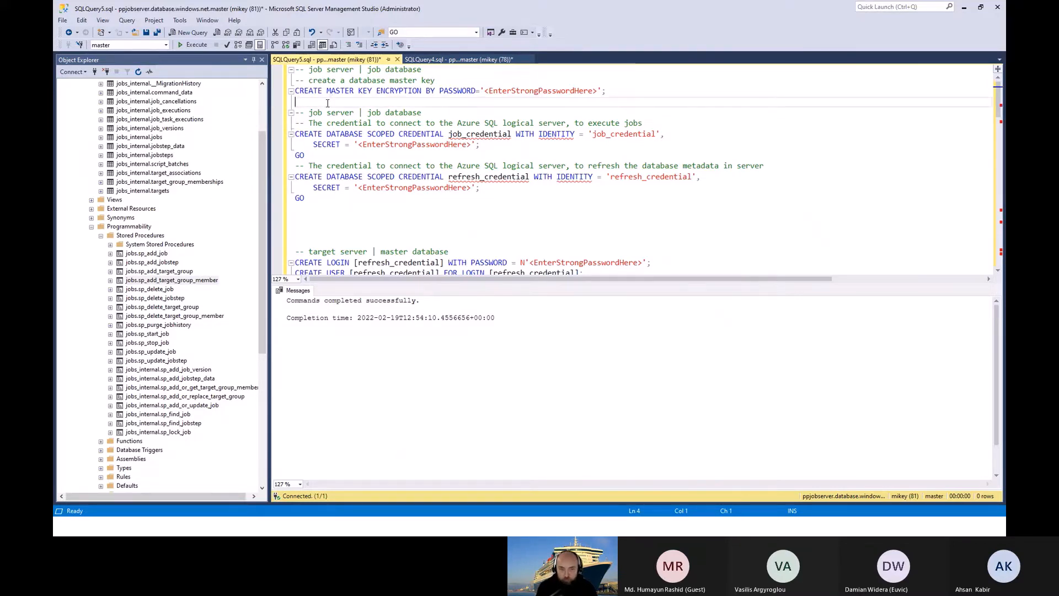
type("use")
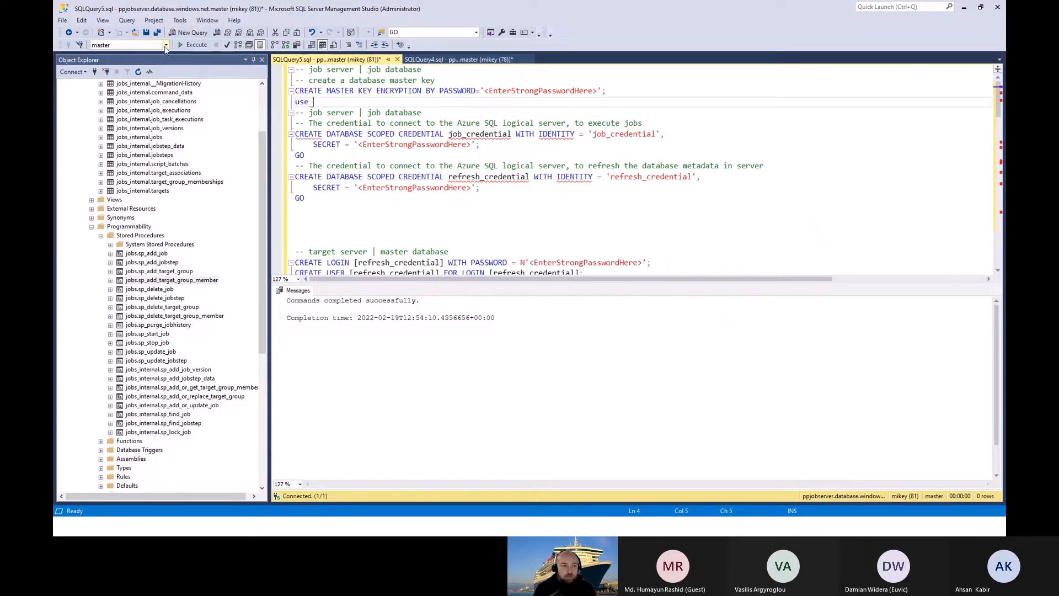
left_click(164, 45)
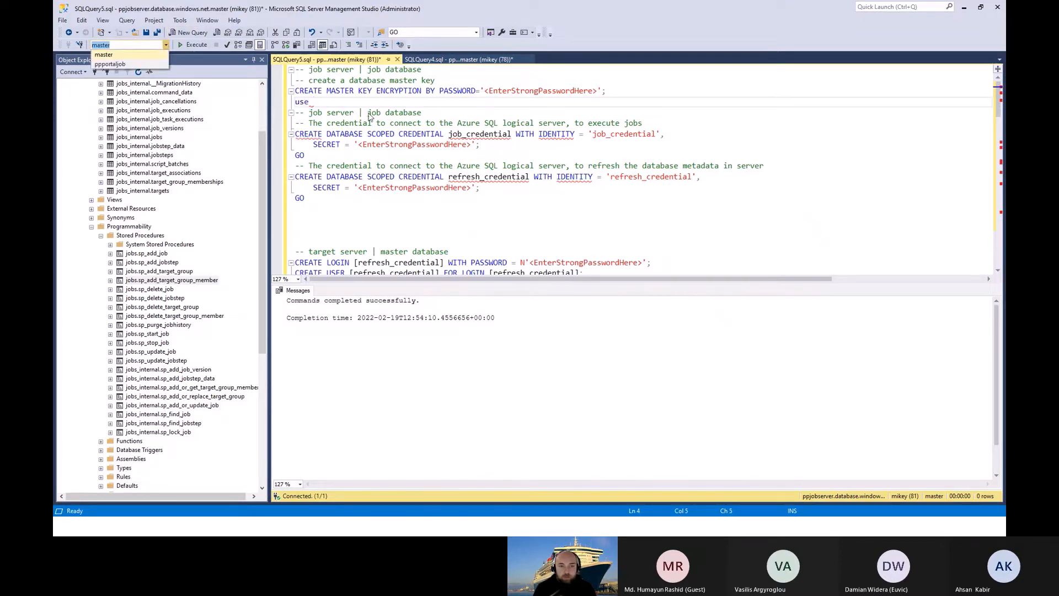
left_click(349, 100)
left_click(348, 101)
type("ppo")
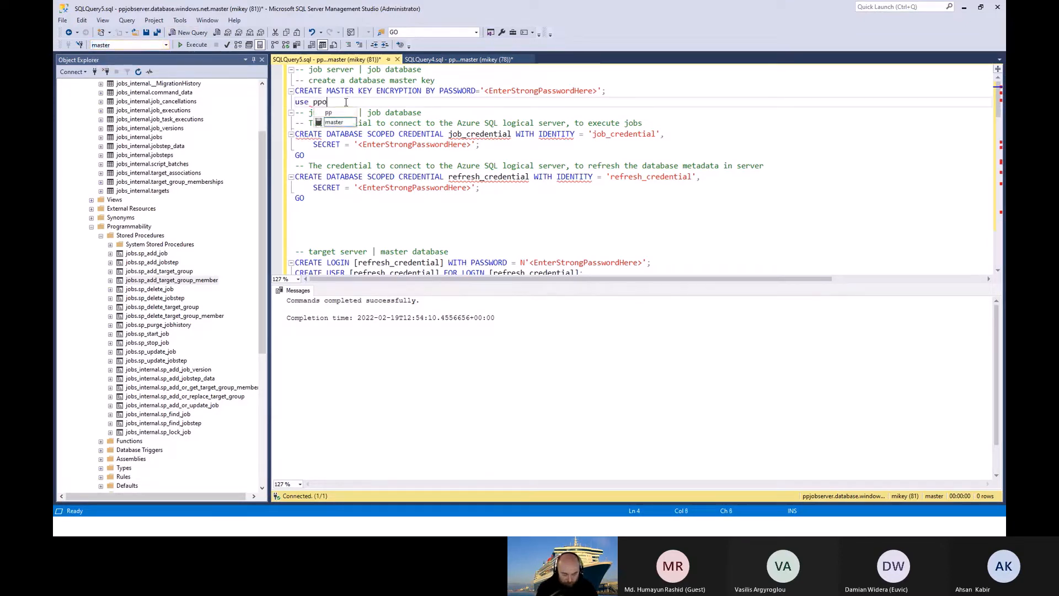
type("rtaljob")
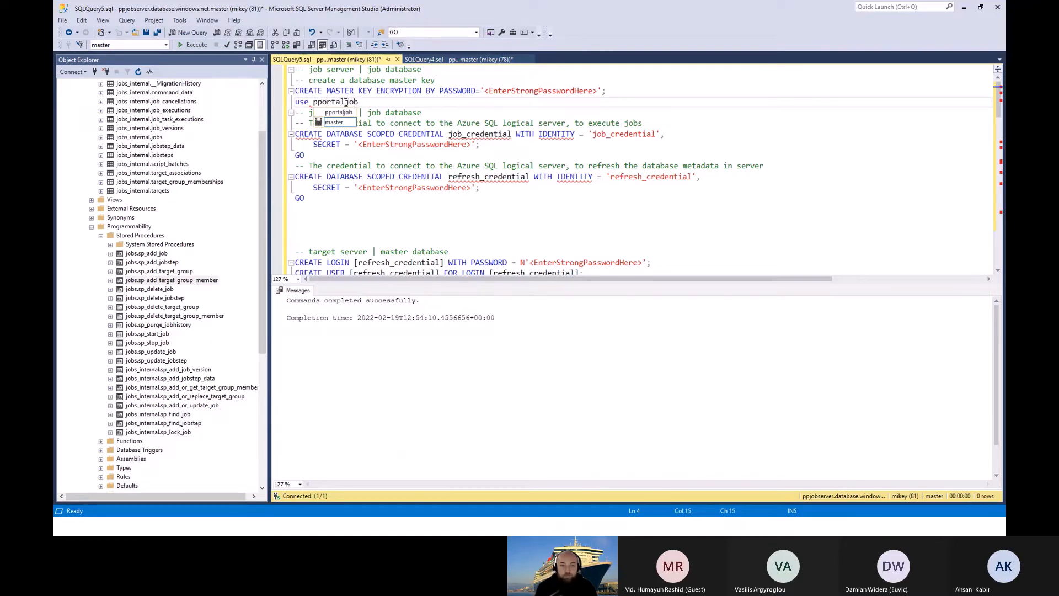
key("shift+Home")
left_click(189, 33)
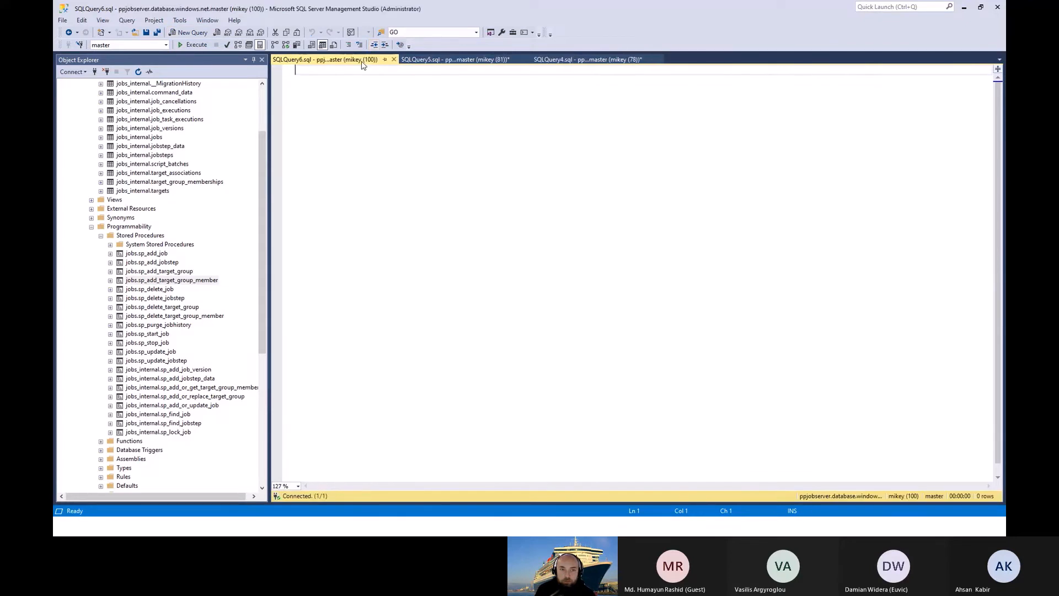
left_click(393, 59)
key("F5")
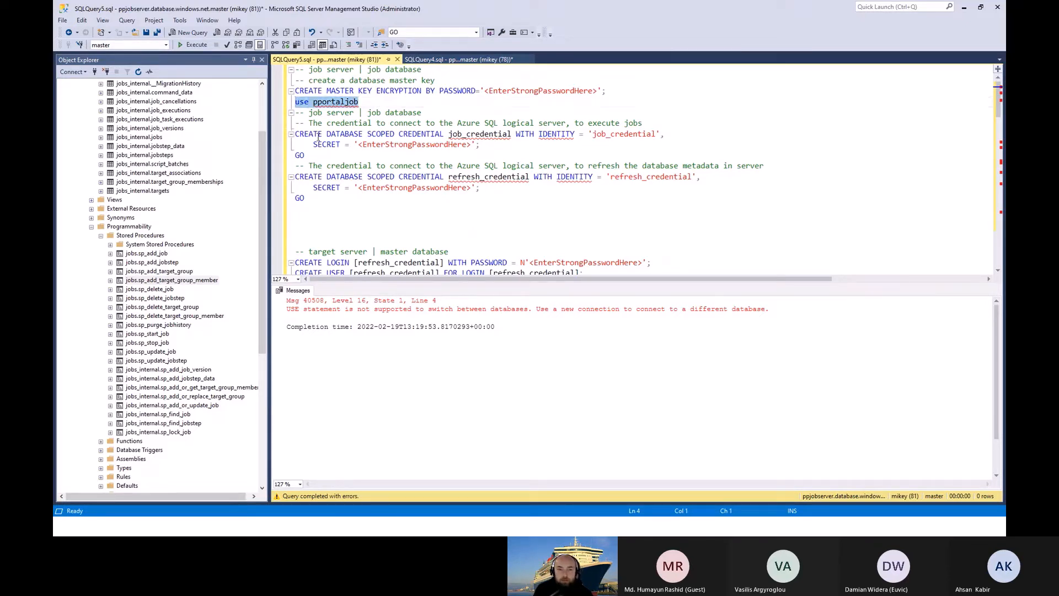
key("Delete")
Step: Change the SQLQuery5.sql database to ppportaljob and execute only the CREATE MASTER KEY ENCRYPTION statement
left_click(167, 46)
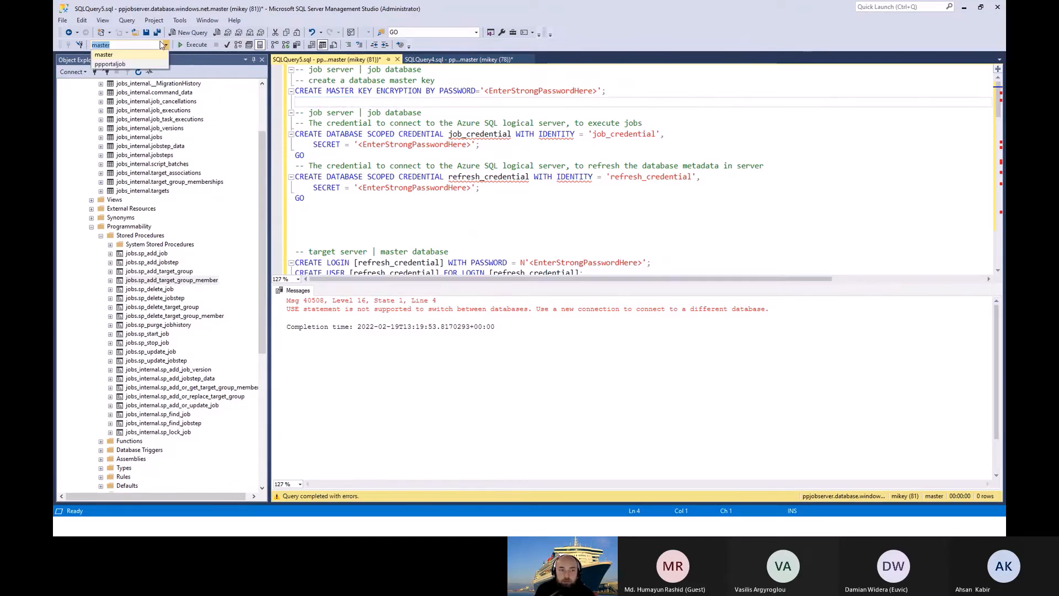
left_click(140, 62)
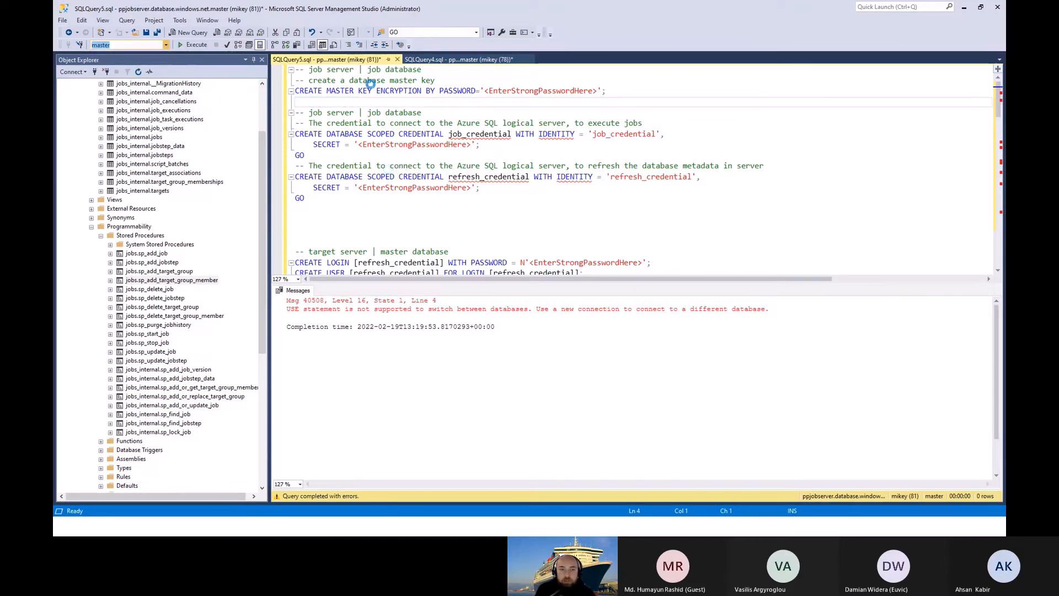
left_click(310, 100)
left_click(282, 90)
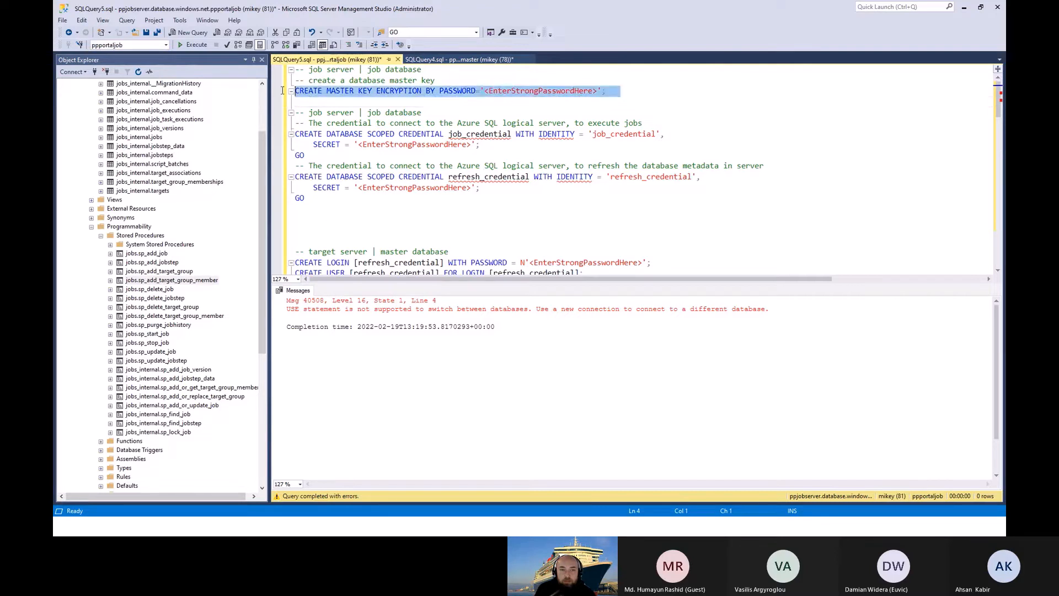
left_click(191, 44)
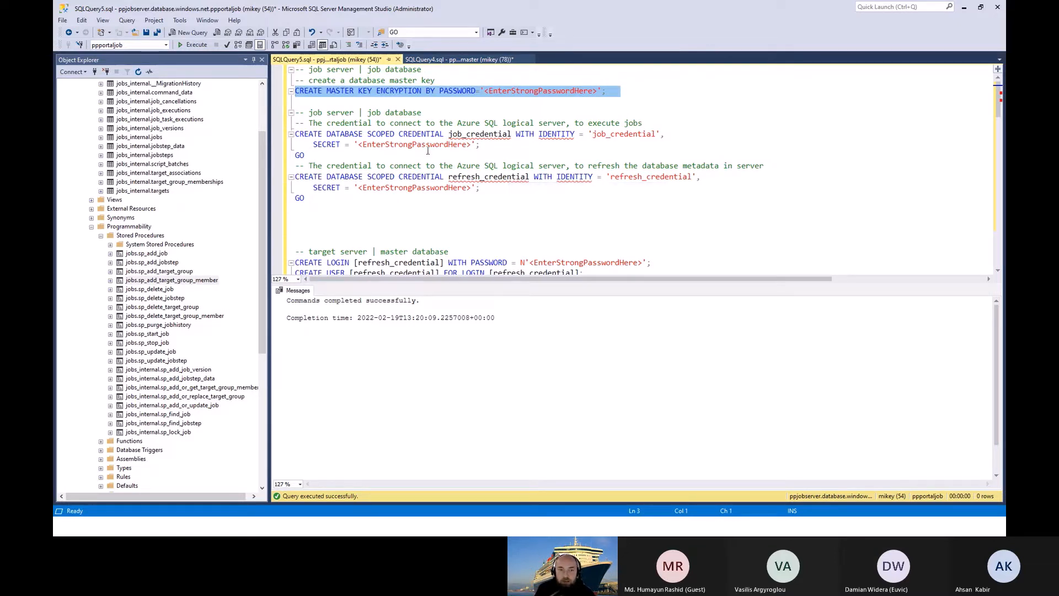
Step: Execute the two CREATE DATABASE SCOPED CREDENTIAL statements for job_credential and refresh_credential in the job database
left_click_drag(323, 202, 286, 130)
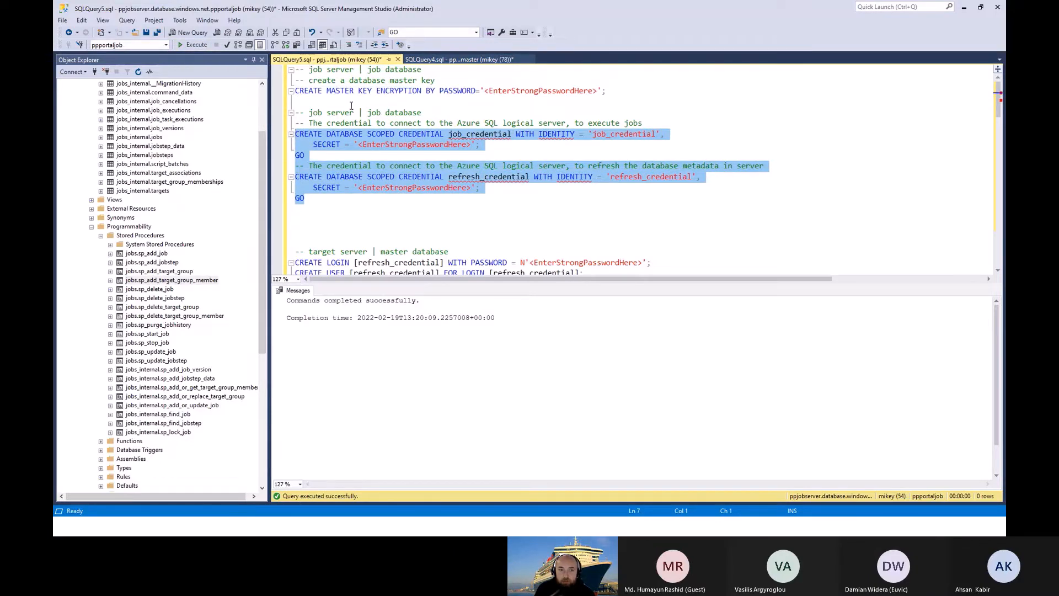
left_click(193, 45)
scroll(479, 192, "down", 3)
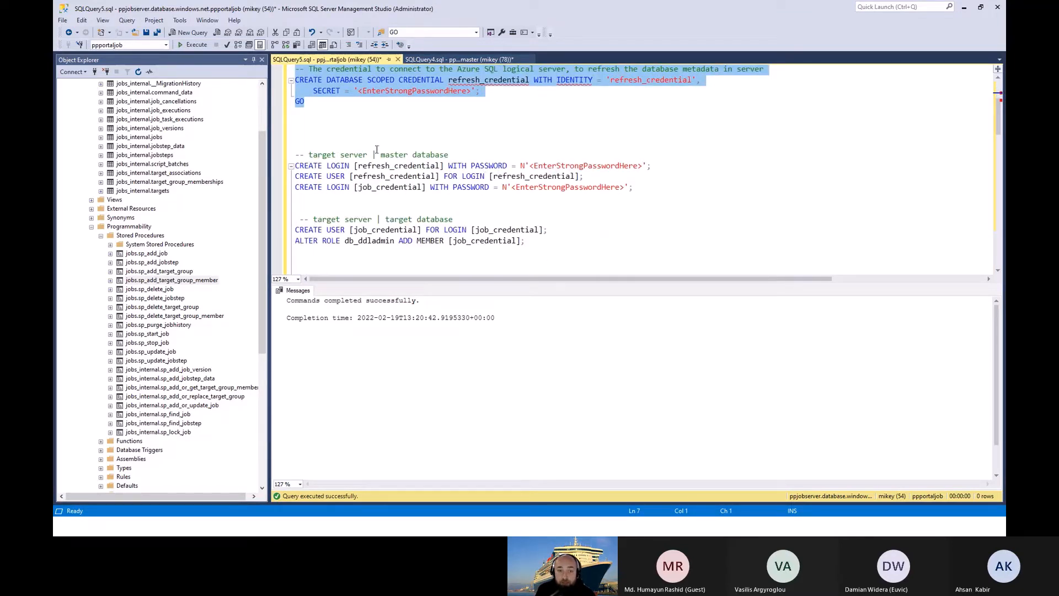
Step: In SQLQuery4.sql, execute the target server master database statements that create the refresh_credential login and user and the job_credential login
left_click(458, 59)
scroll(514, 231, "down", 1)
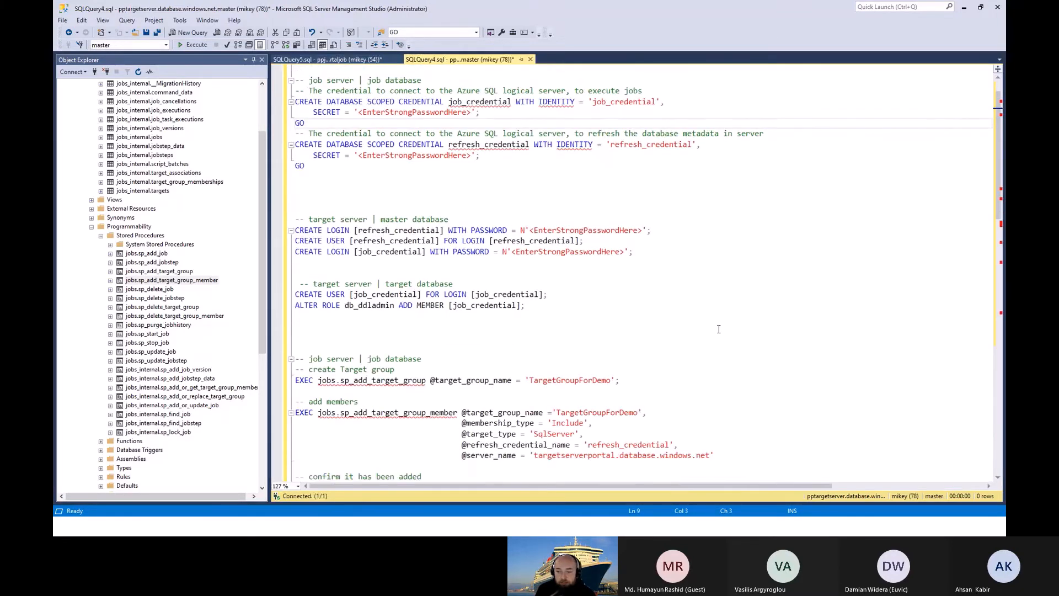
scroll(379, 182, "down", 2)
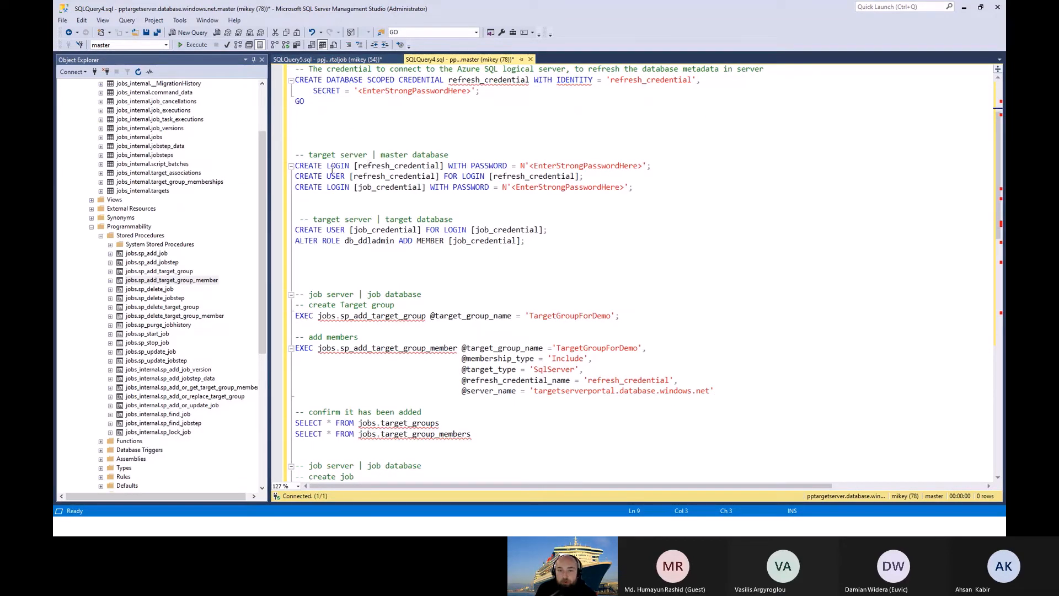
left_click_drag(634, 187, 242, 169)
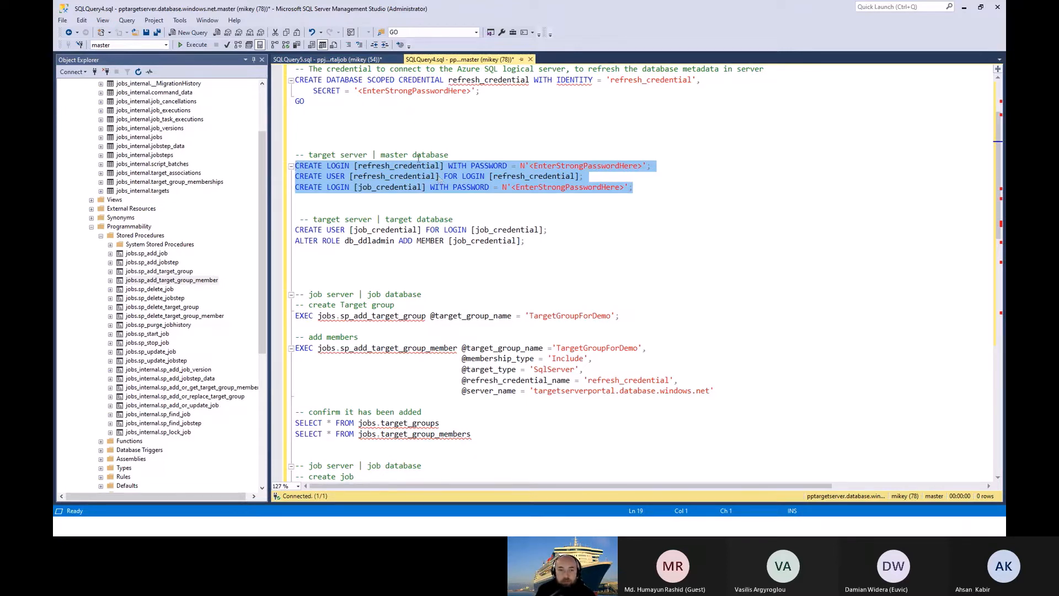
left_click(197, 46)
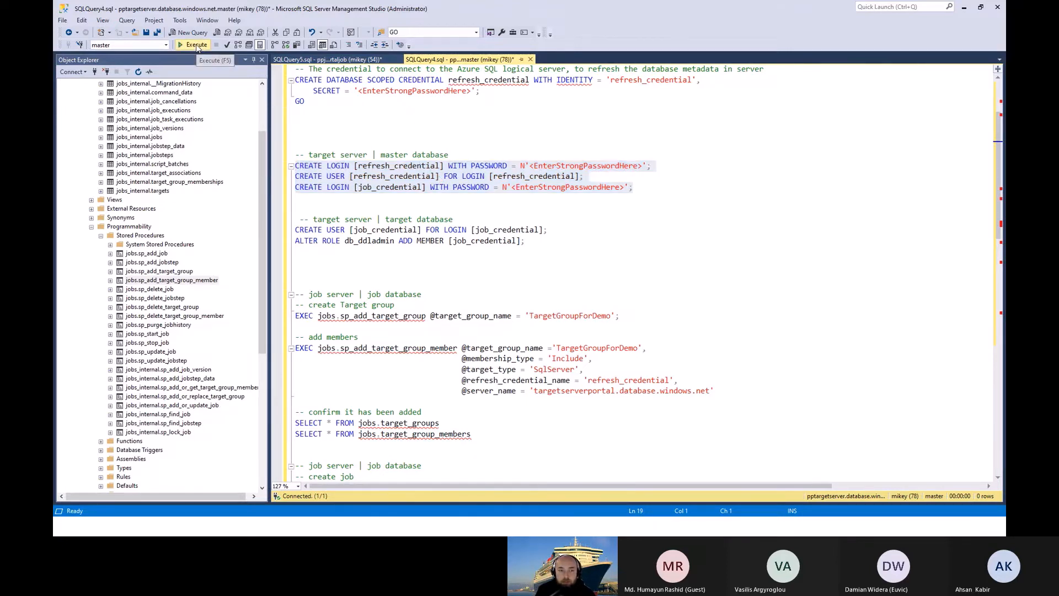
Step: Change the SQLQuery4.sql database to pptarget and execute the CREATE USER statement for job_credential
scroll(505, 164, "down", 1)
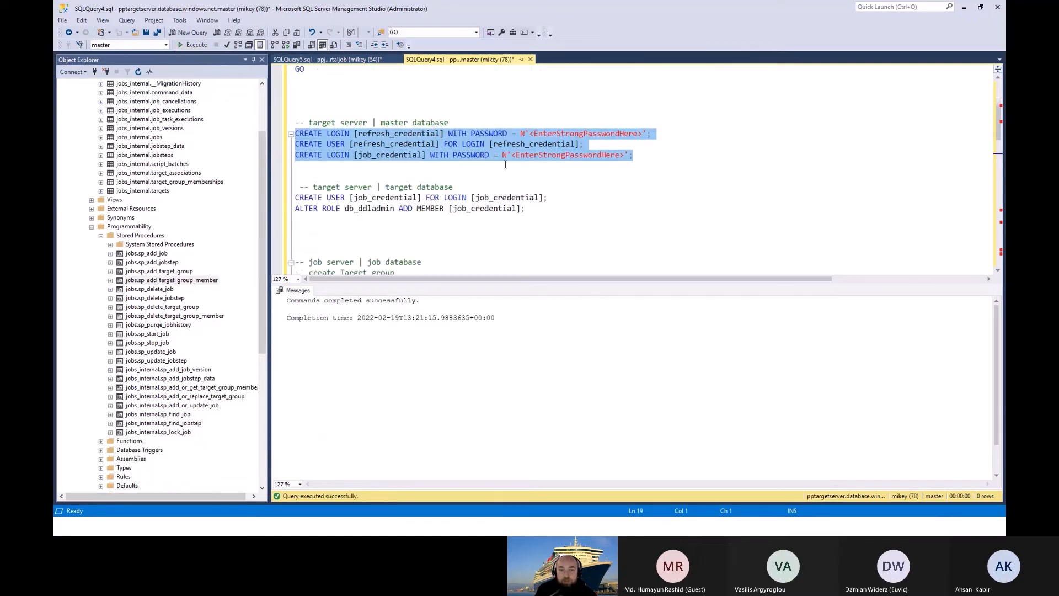
scroll(436, 207, "down", 1)
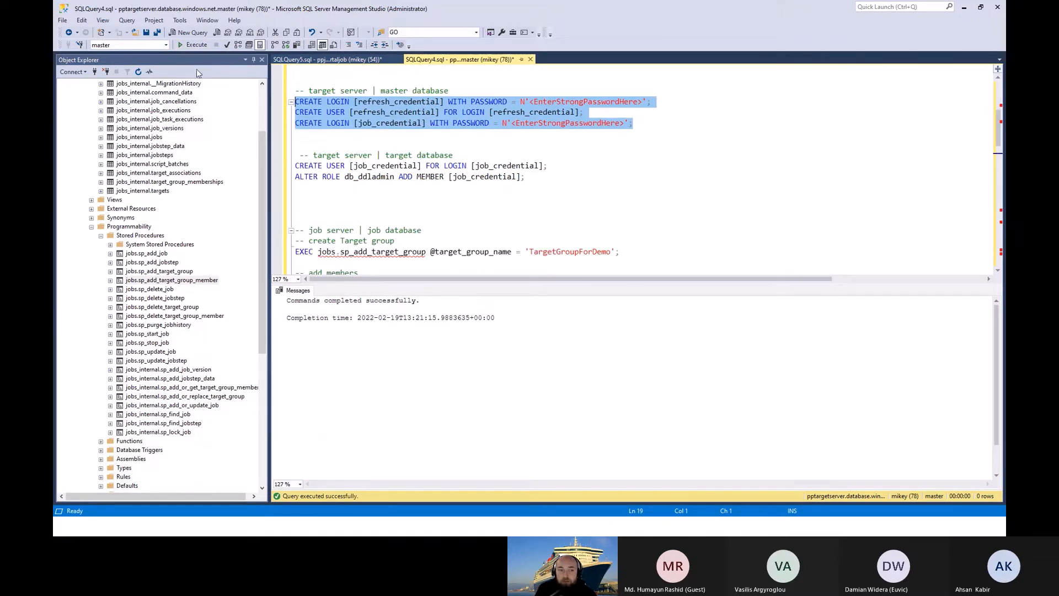
left_click(166, 45)
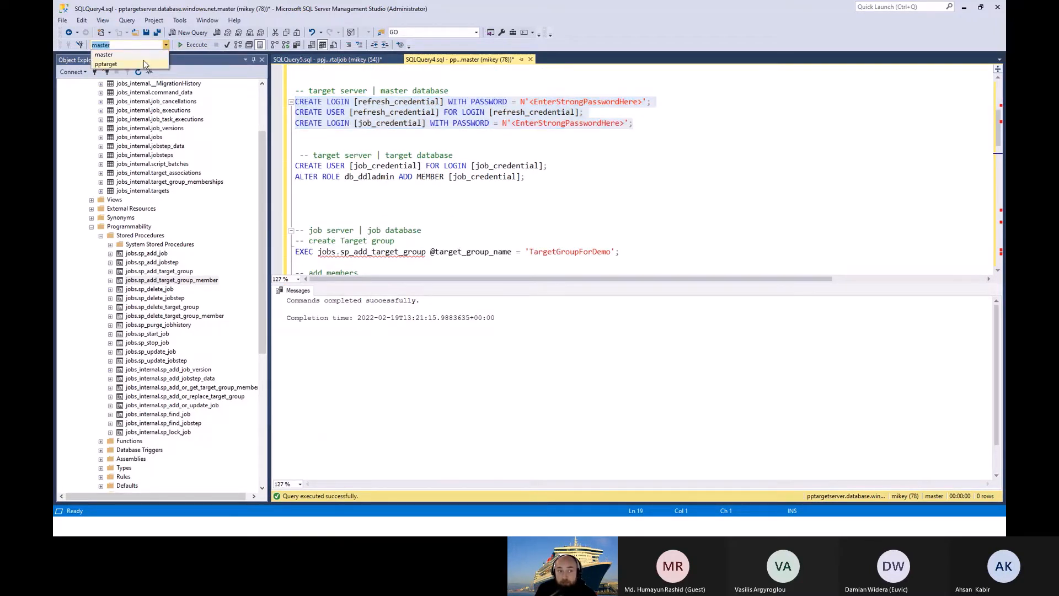
left_click(143, 62)
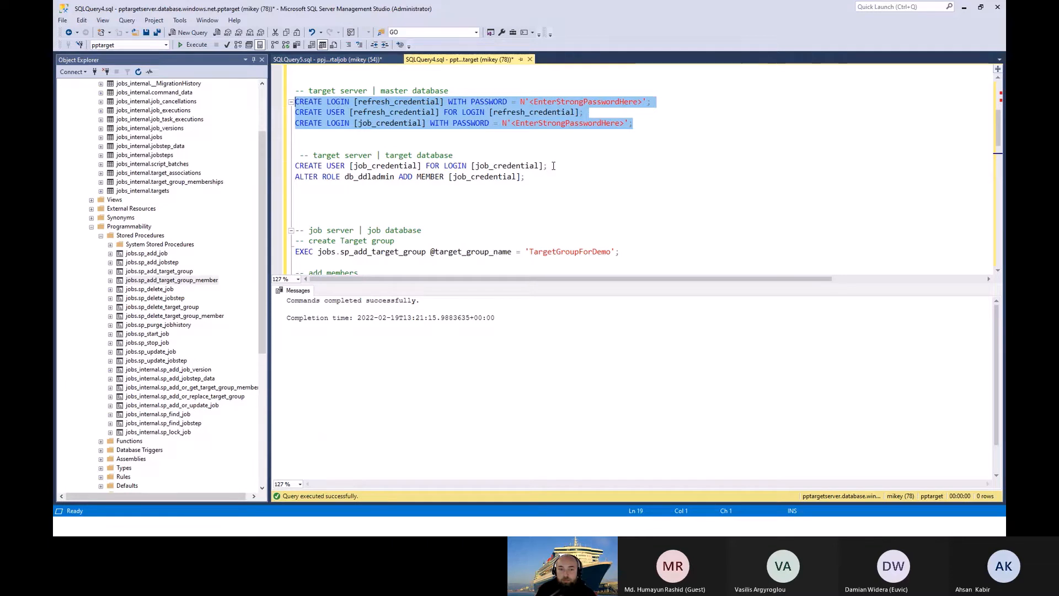
left_click_drag(538, 177, 191, 155)
left_click(549, 160)
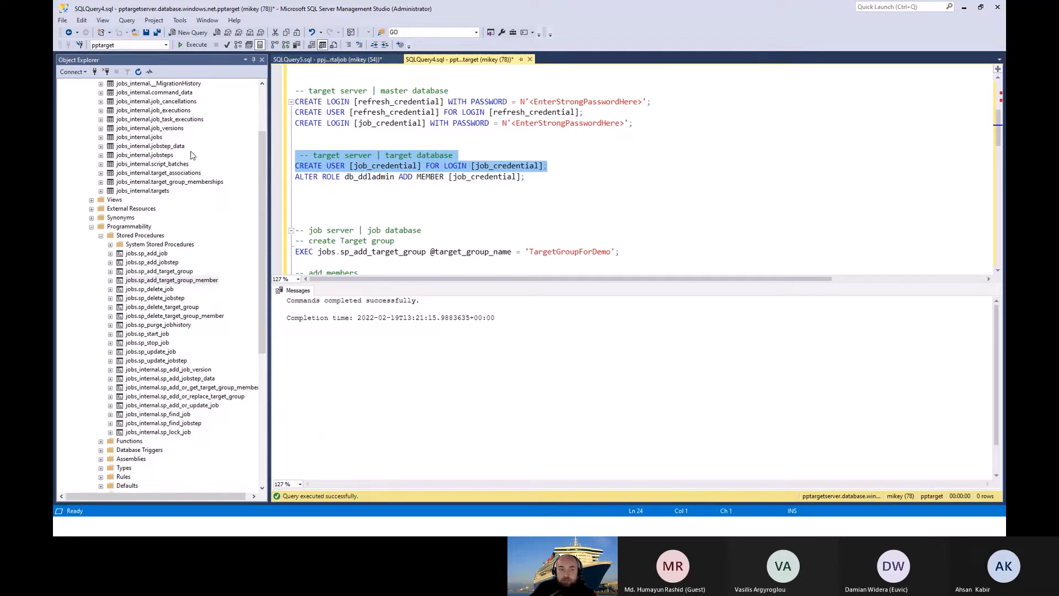
left_click(193, 45)
Step: Execute the ALTER ROLE statement that adds job_credential as a member of db_ddladmin in the target database
left_click_drag(549, 178, 295, 185)
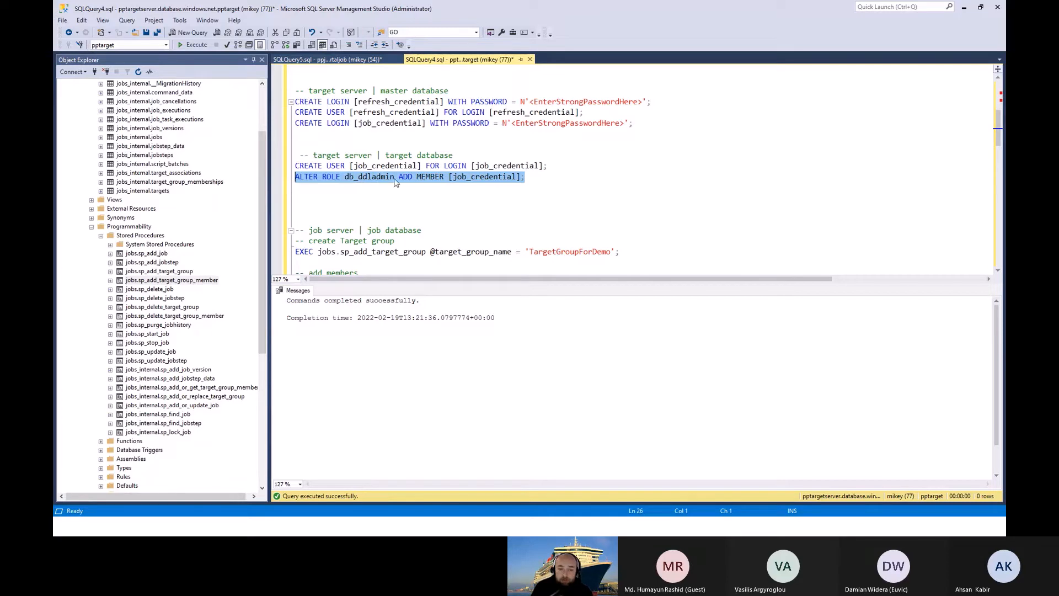
left_click(197, 45)
scroll(546, 135, "down", 2)
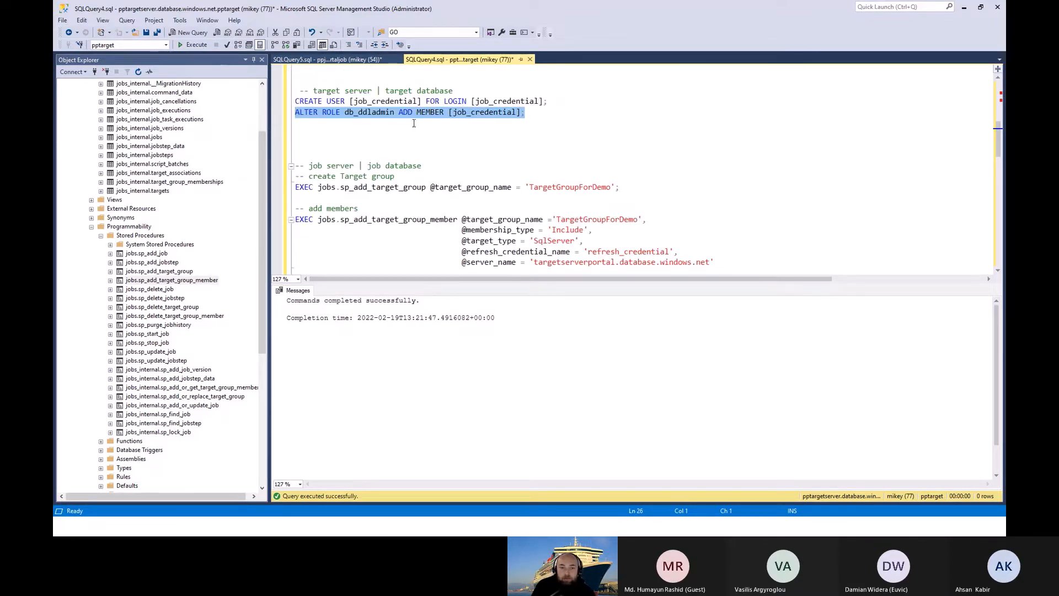
left_click(557, 156)
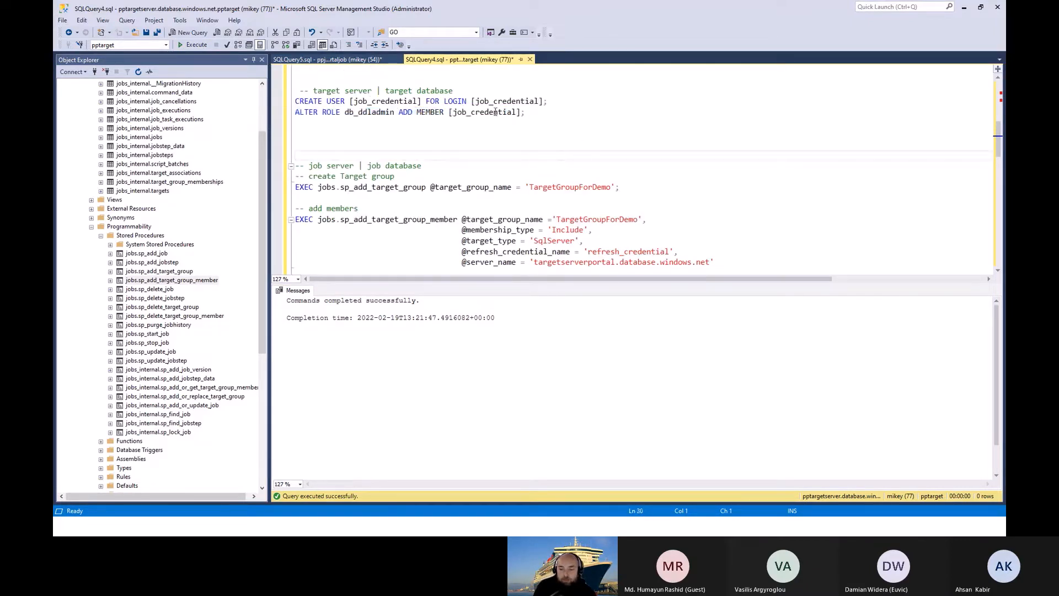
Step: In SQLQuery5.sql, execute jobs.sp_add_target_group to create the TargetGroupForDemo target group in the job database
left_click(346, 59)
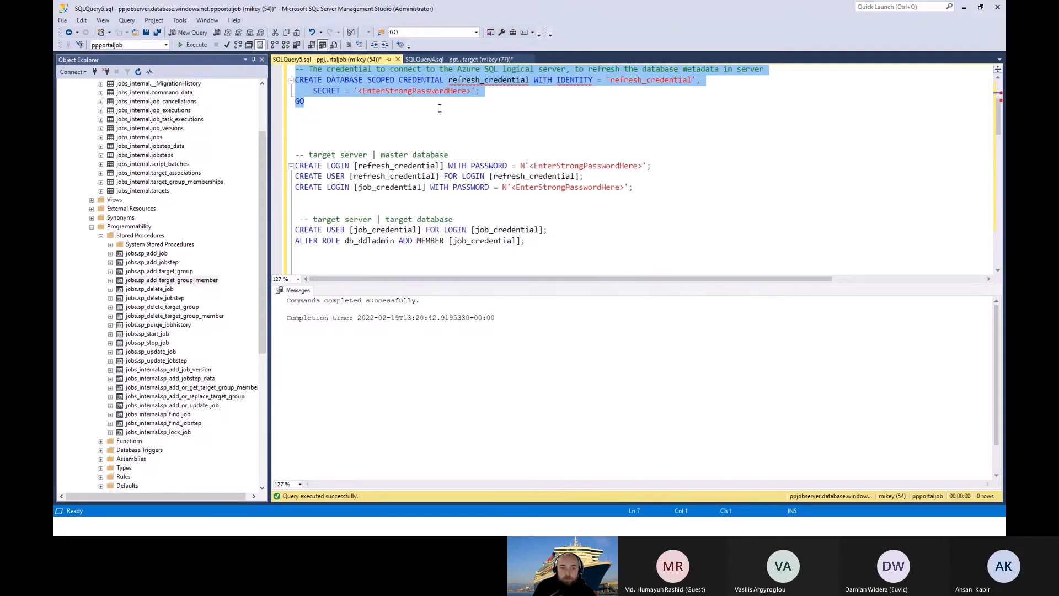
scroll(469, 121, "down", 5)
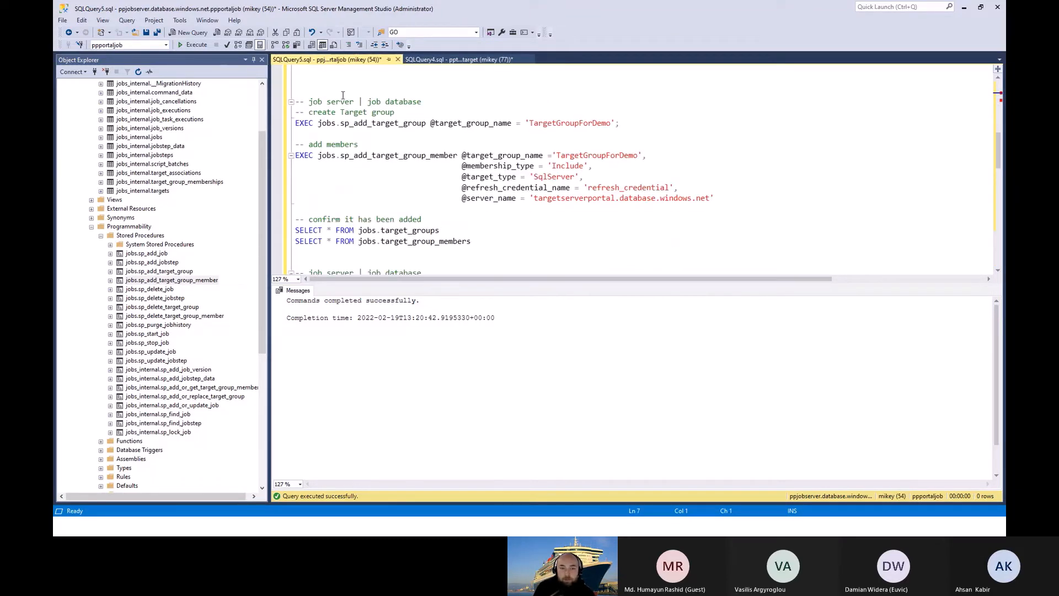
left_click(411, 125)
left_click_drag(620, 123, 295, 123)
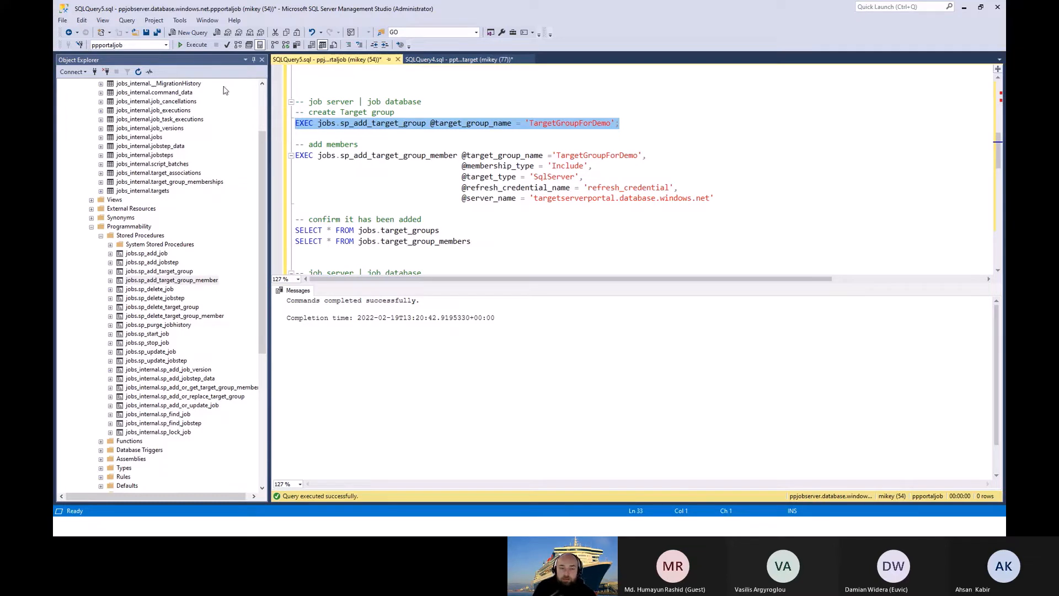
left_click(191, 46)
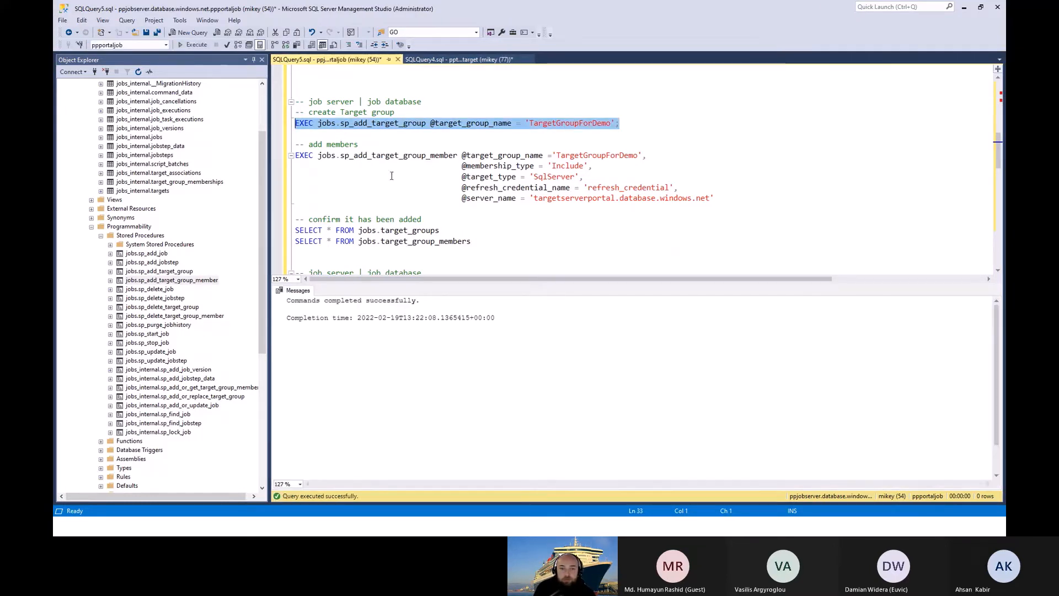
double_click(351, 124)
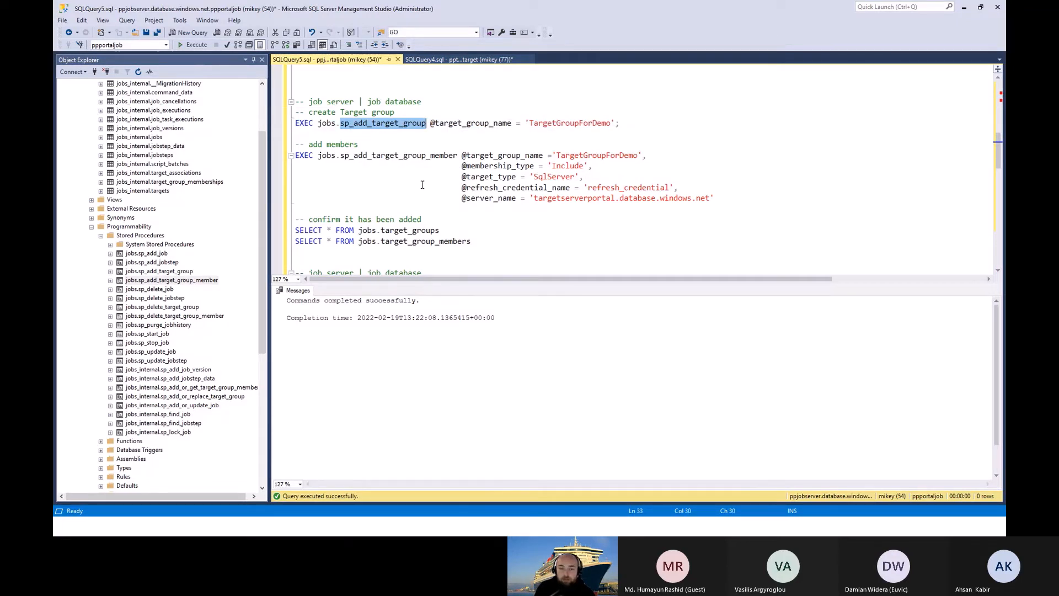
scroll(423, 185, "down", 1)
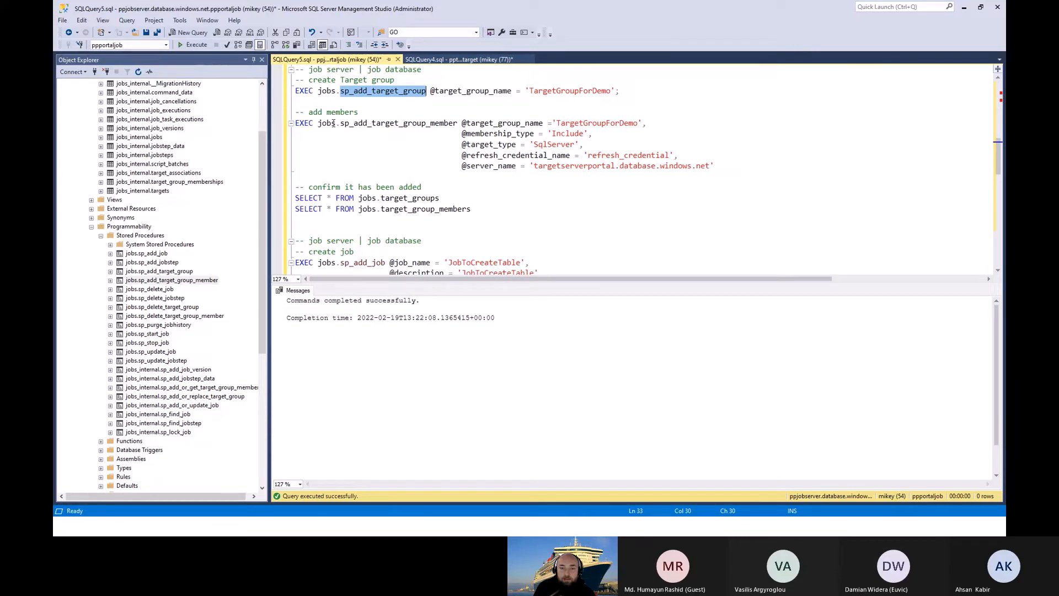
left_click_drag(297, 112, 734, 165)
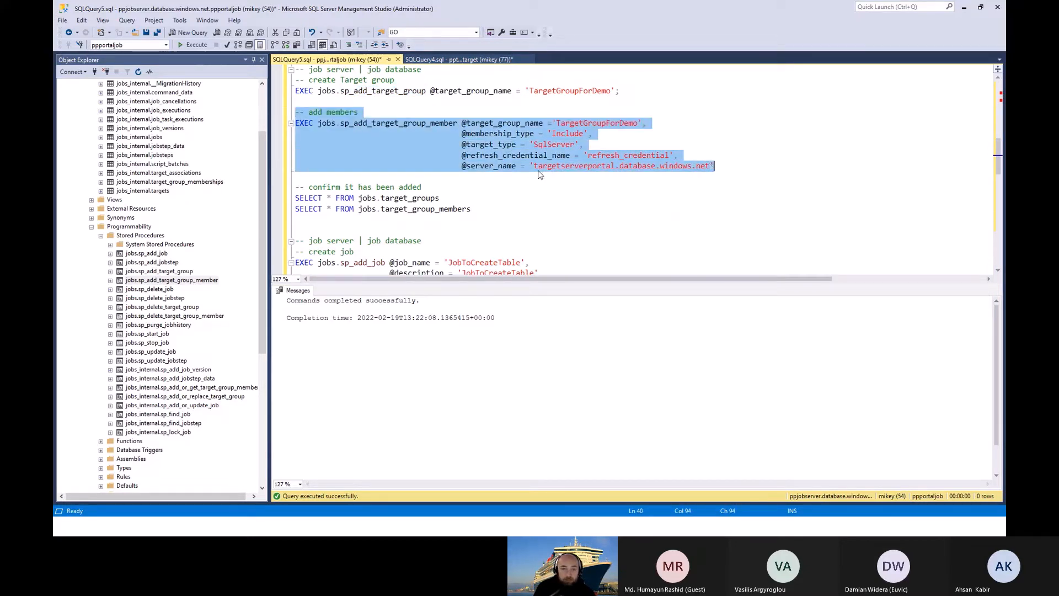
left_click(430, 59)
left_click(462, 91)
right_click(463, 93)
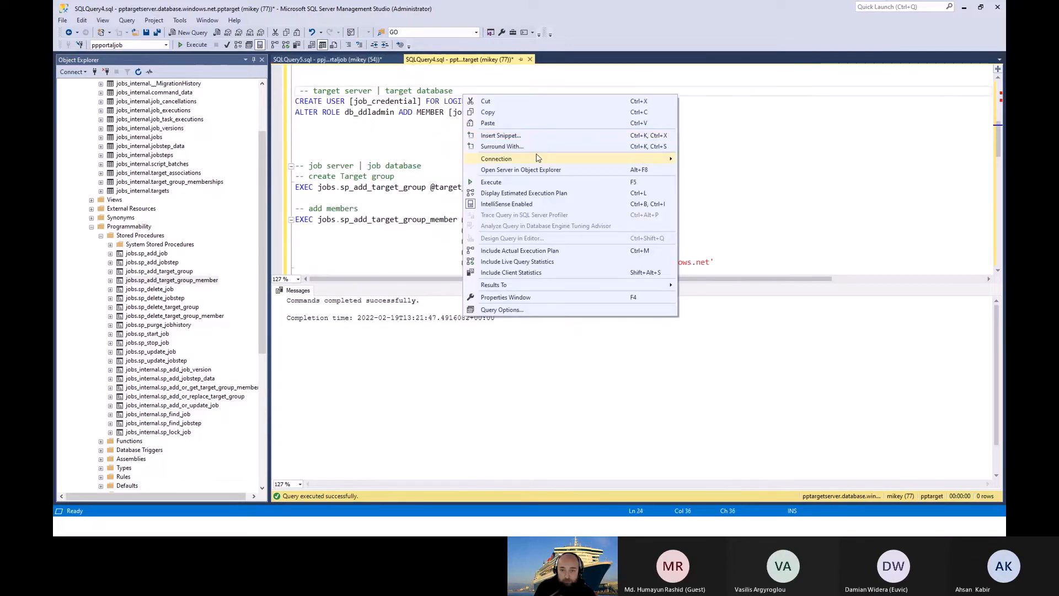
mouse_move(651, 159)
left_click(753, 193)
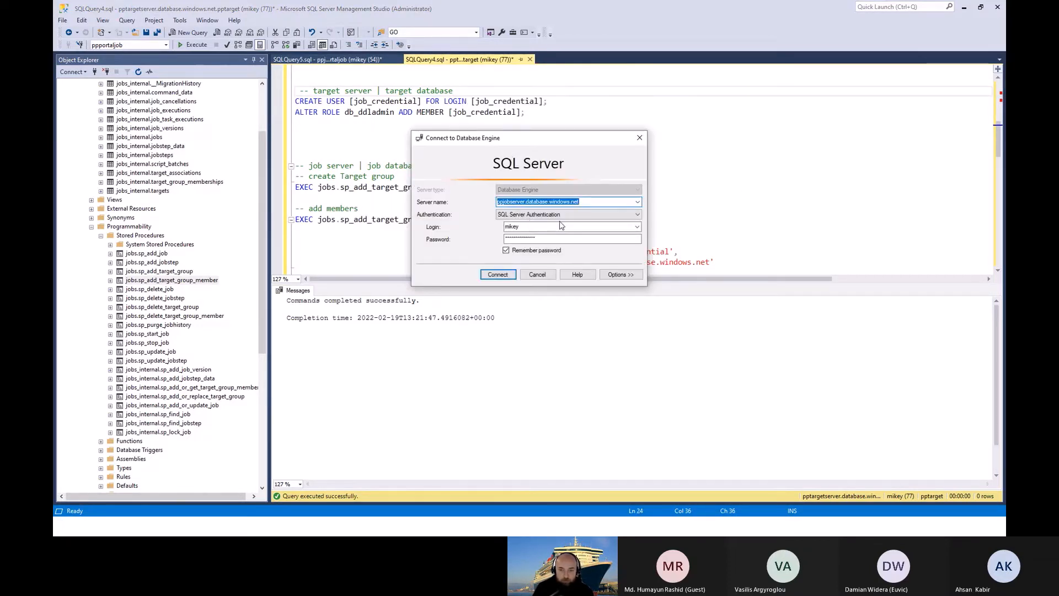
key("Down")
key("ctrl+c")
key("Escape")
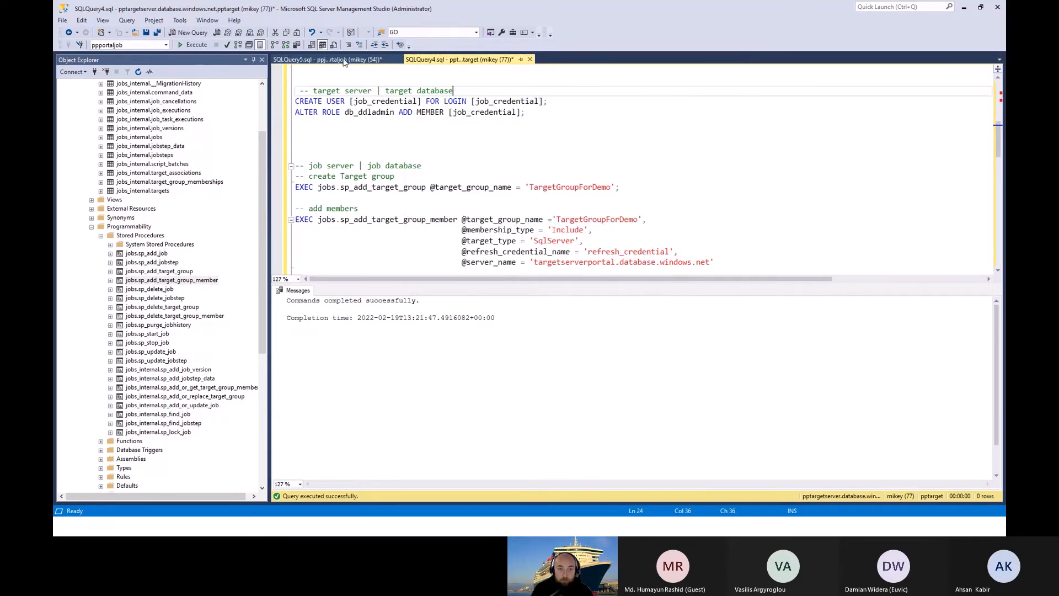
key("ctrl+Tab")
left_click(532, 167)
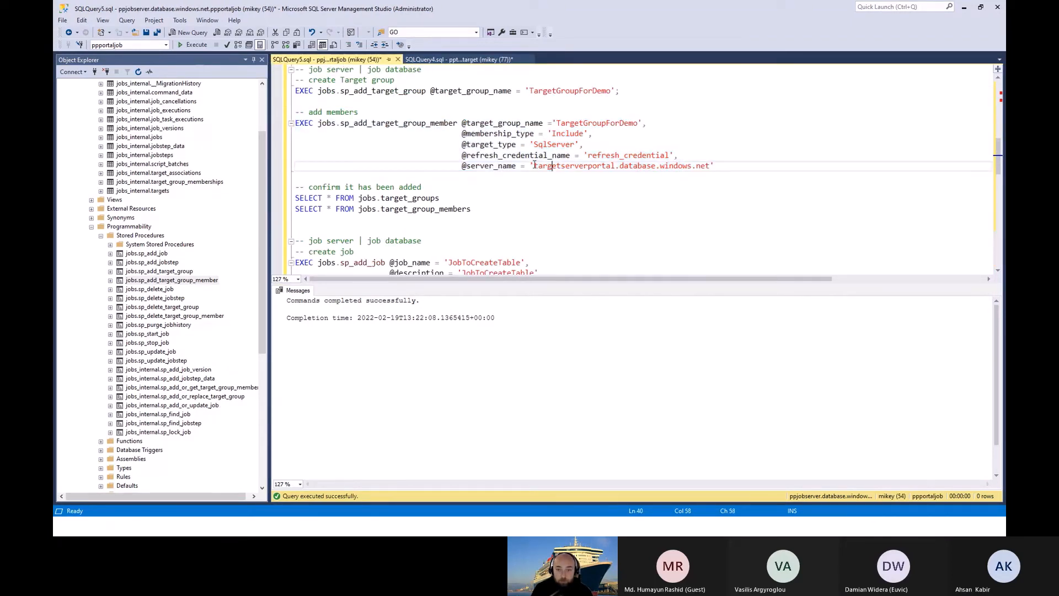
left_click(708, 166, "shift")
key("ctrl+v")
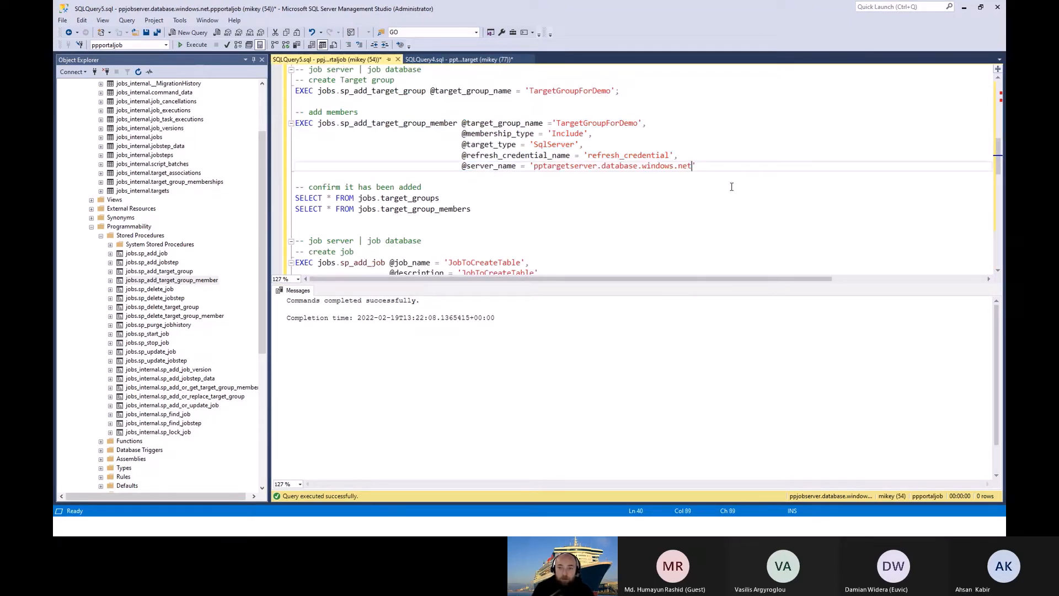
Step: Execute jobs.sp_add_target_group_member to include pptargetserver.database.windows.net in TargetGroupForDemo as a SqlServer target using refresh_credential
double_click(408, 123)
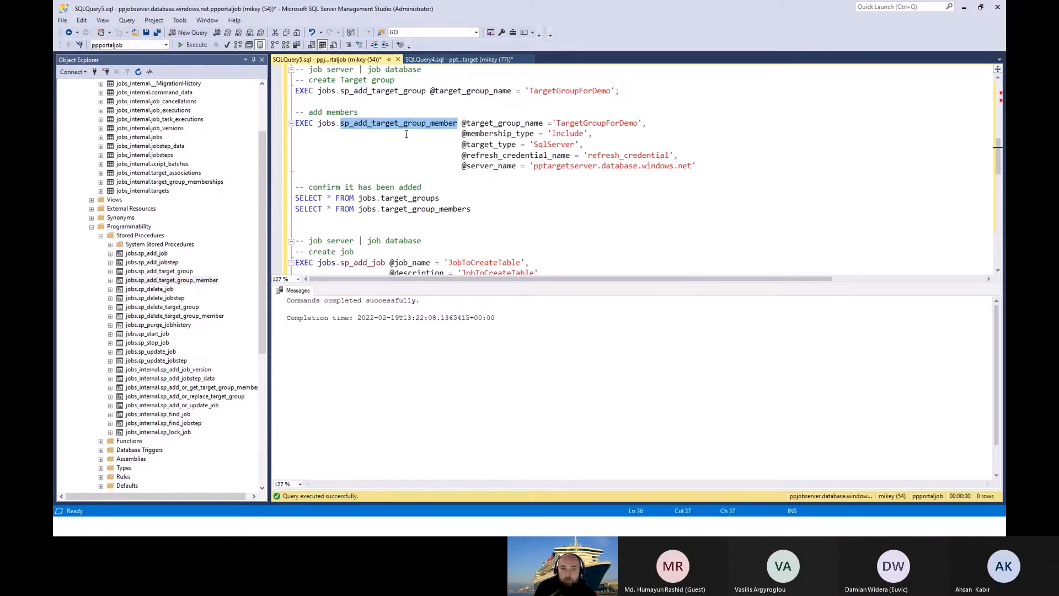
double_click(469, 124)
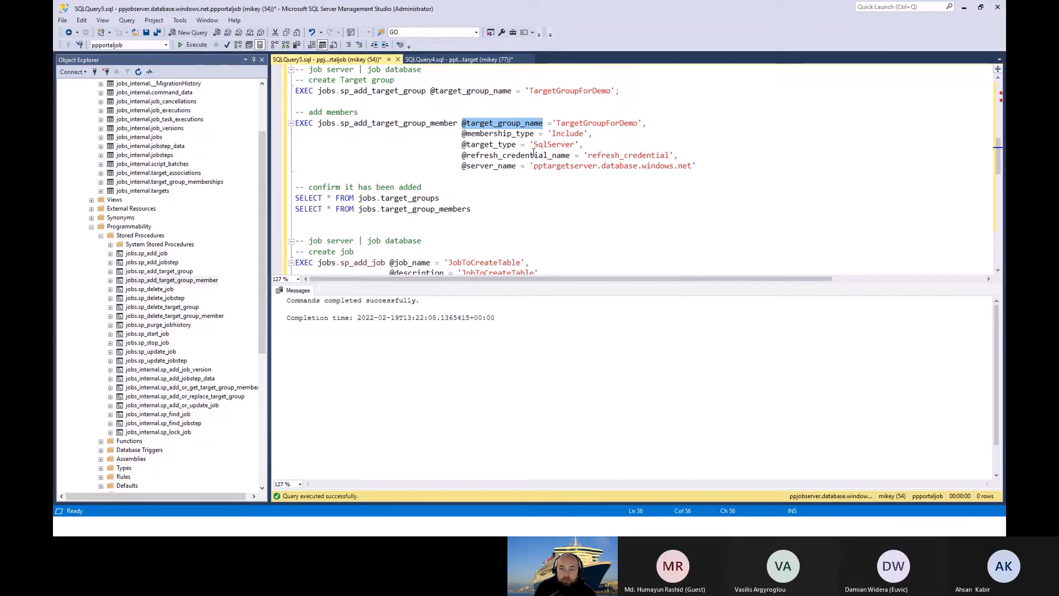
left_click_drag(462, 155, 691, 157)
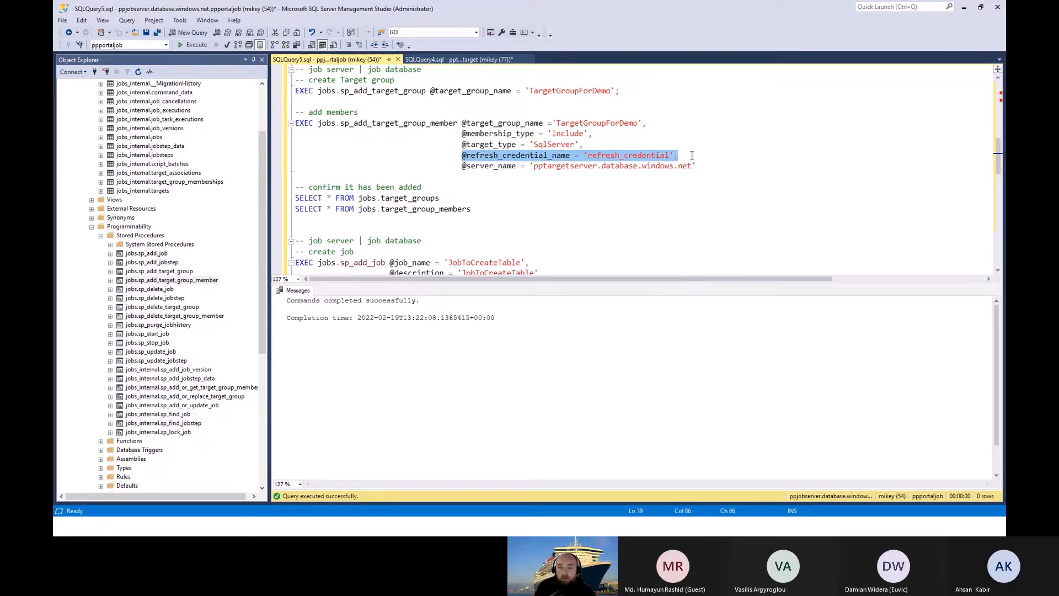
left_click_drag(698, 166, 282, 113)
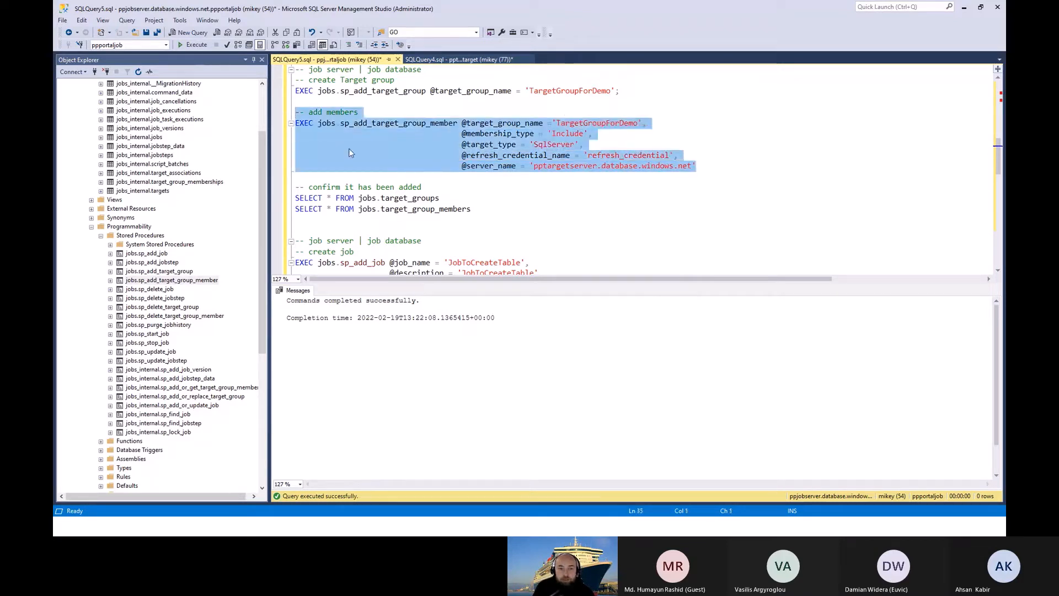
left_click(186, 45)
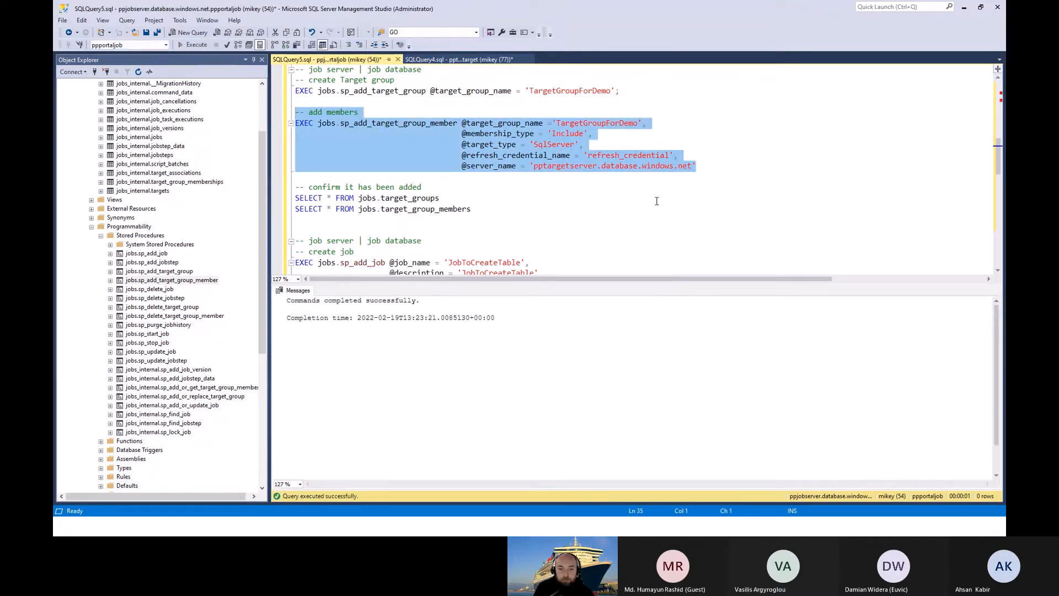
Step: Query jobs.target_groups and jobs.target_group_members and examine the member's columns through to its server name
left_click_drag(494, 211, 284, 187)
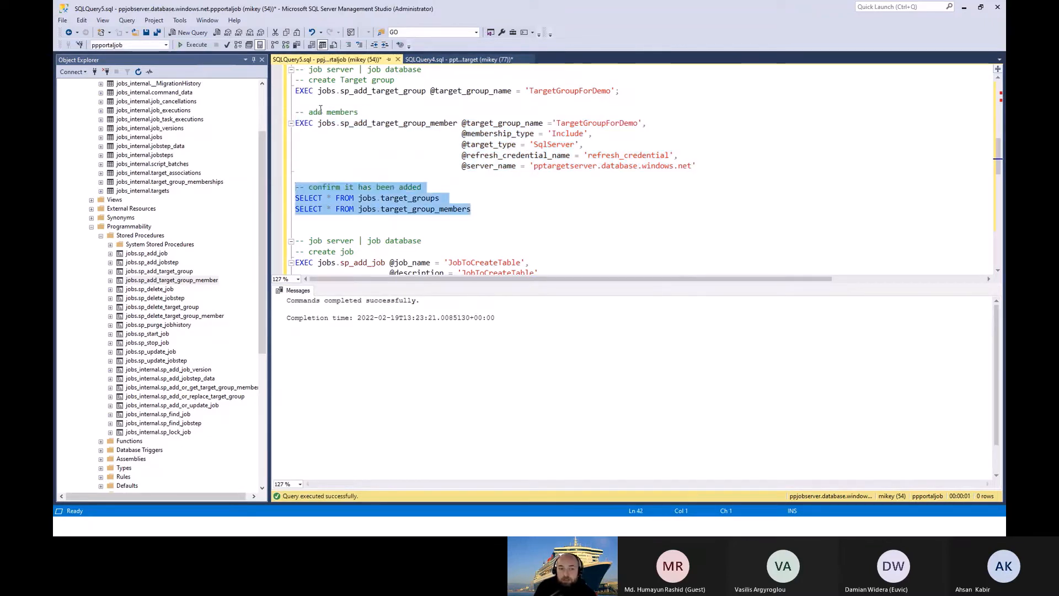
left_click(192, 47)
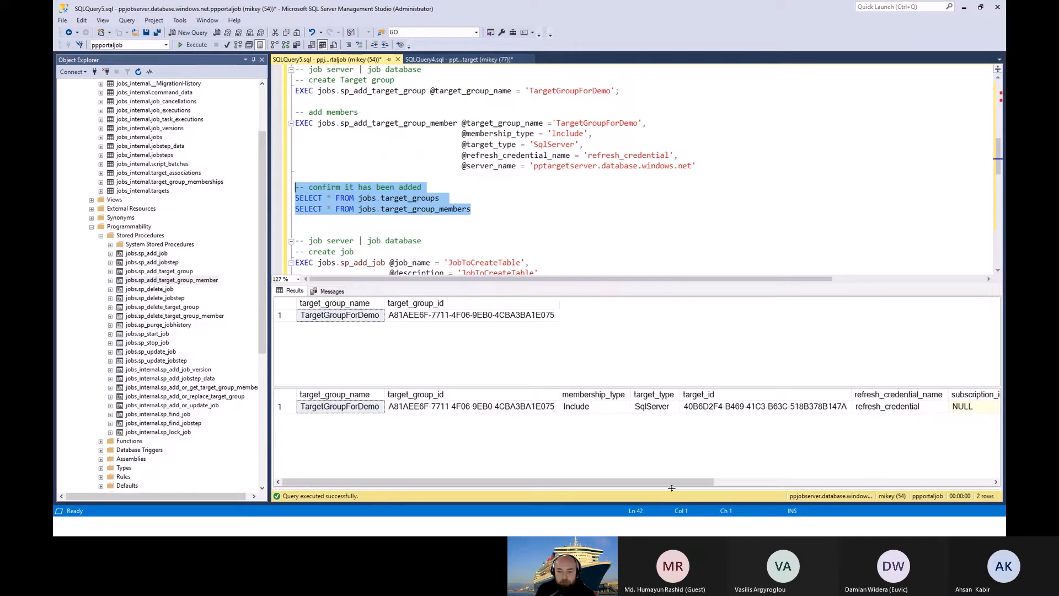
left_click_drag(679, 486, 922, 480)
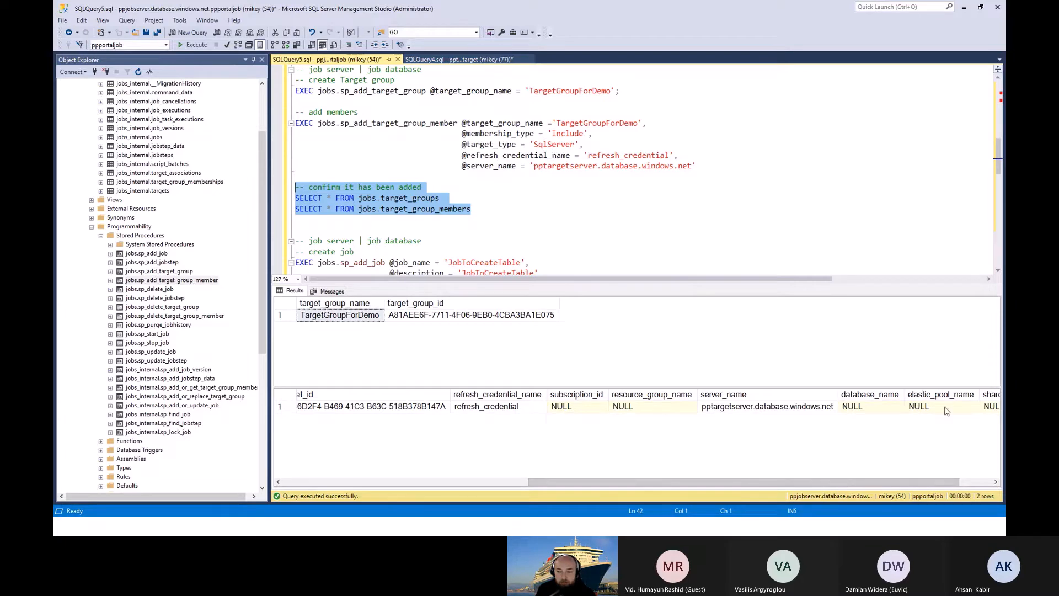
left_click_drag(880, 482, 635, 482)
left_click(515, 221)
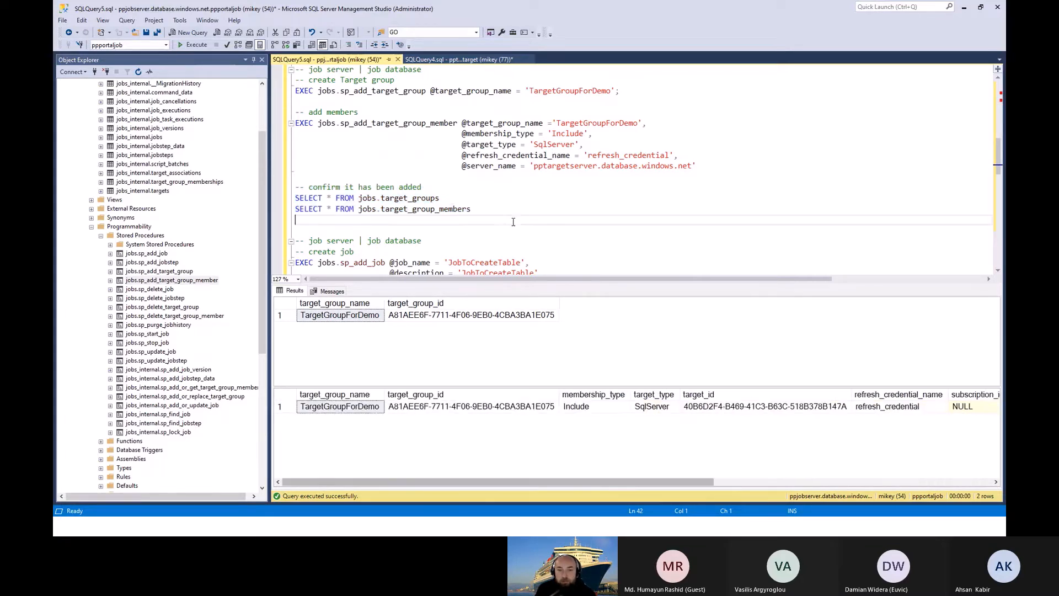
scroll(515, 226, "down", 1)
scroll(516, 232, "down", 2)
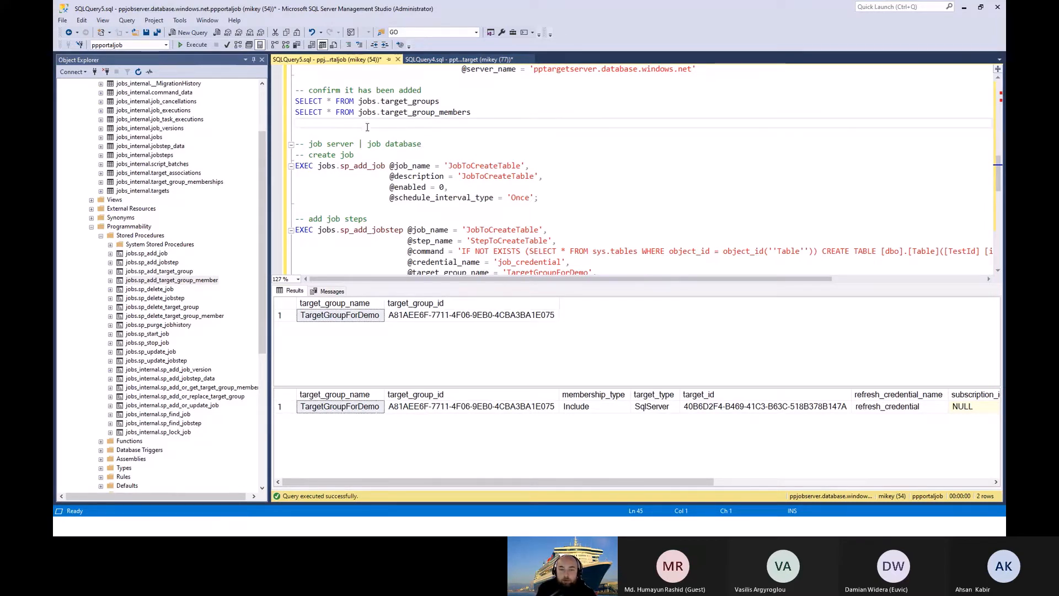
scroll(370, 129, "down", 1)
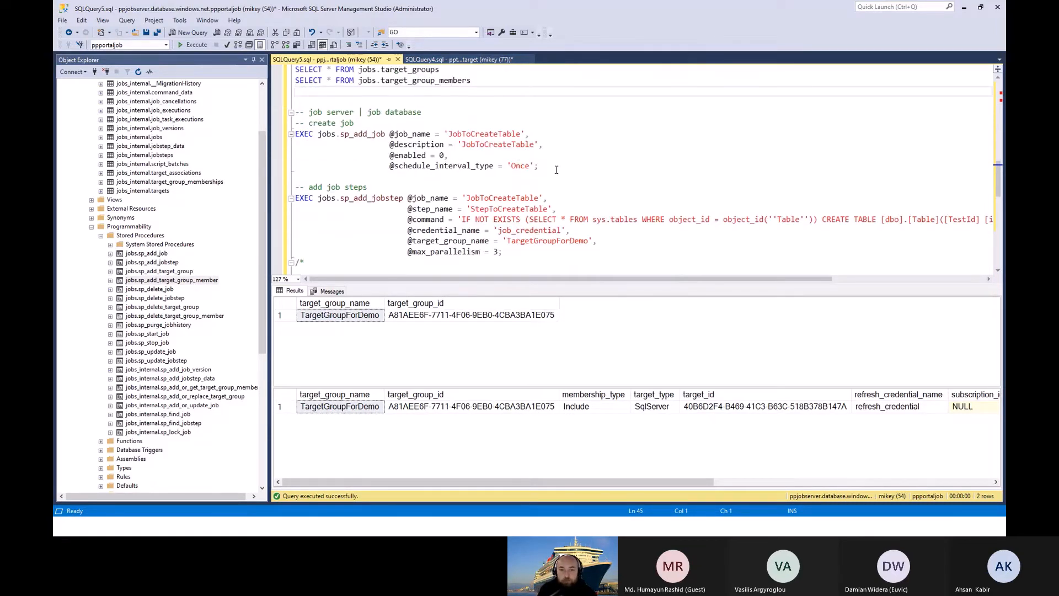
left_click_drag(561, 170, 245, 113)
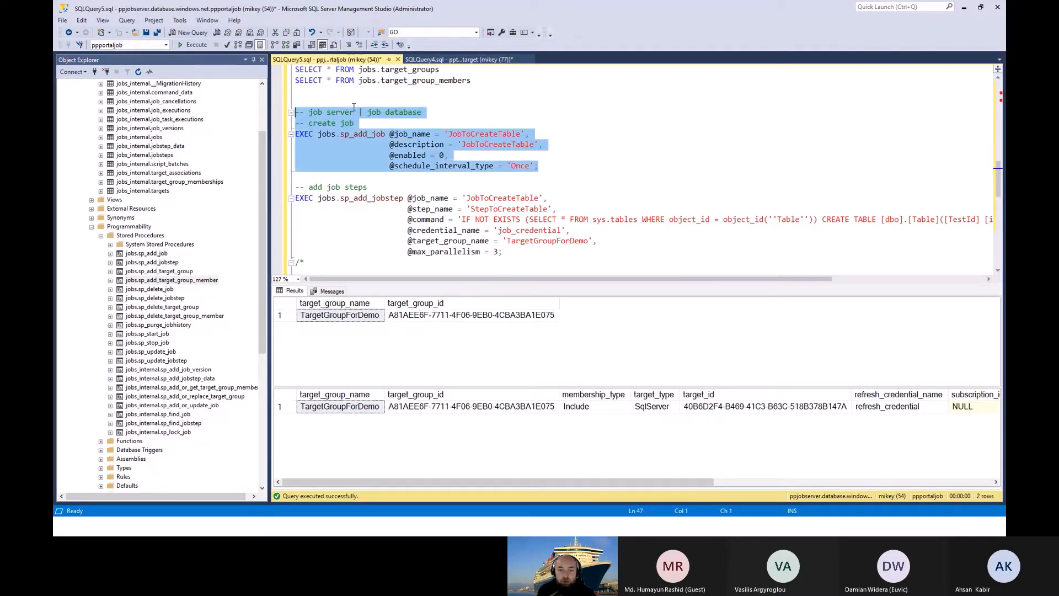
left_click(193, 44)
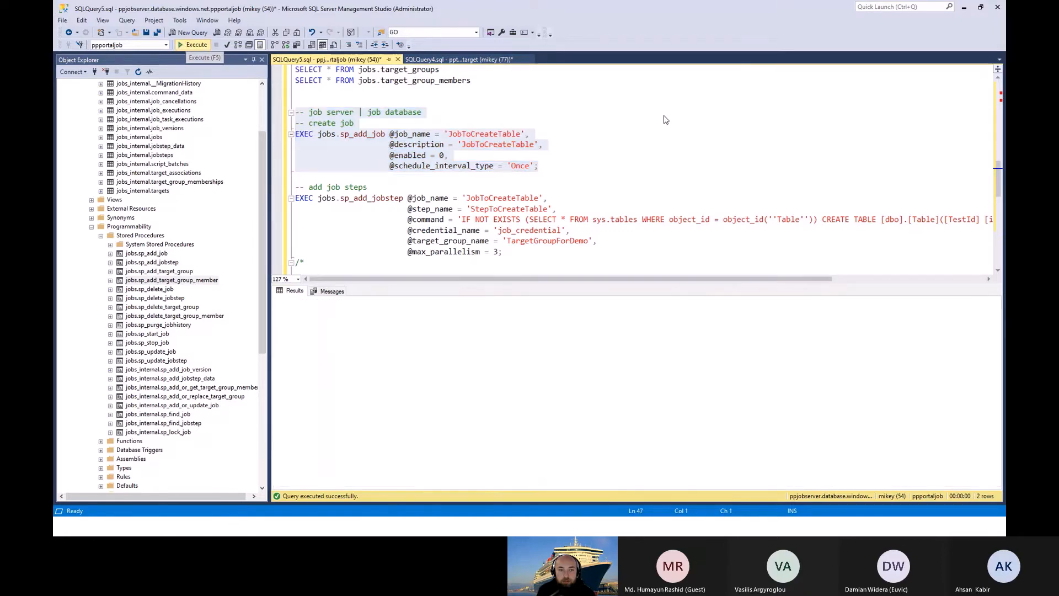
Step: Review the job step's parameters and execute jobs.sp_add_jobstep to add StepToCreateTable to JobToCreateTable with job_credential, TargetGroupForDemo and max parallelism 3
scroll(614, 136, "down", 2)
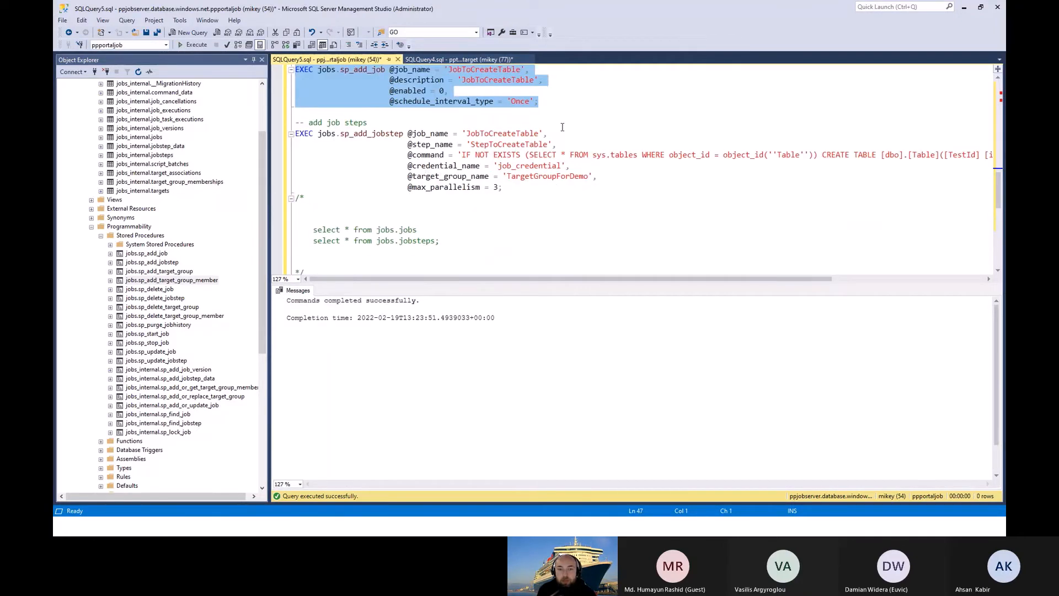
left_click(515, 188)
left_click(599, 177)
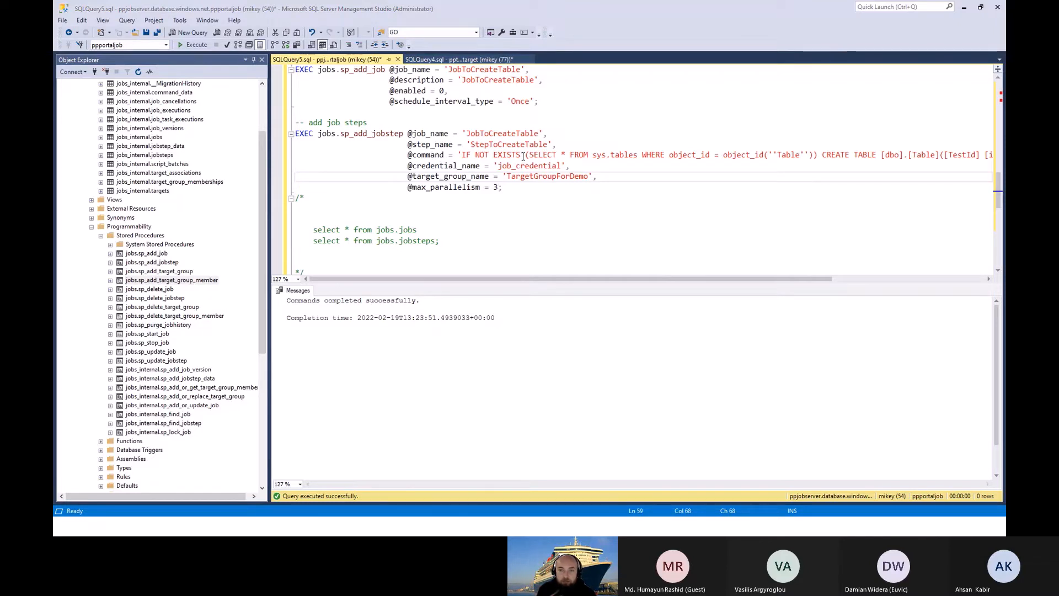
left_click_drag(407, 165, 428, 169)
left_click(625, 167)
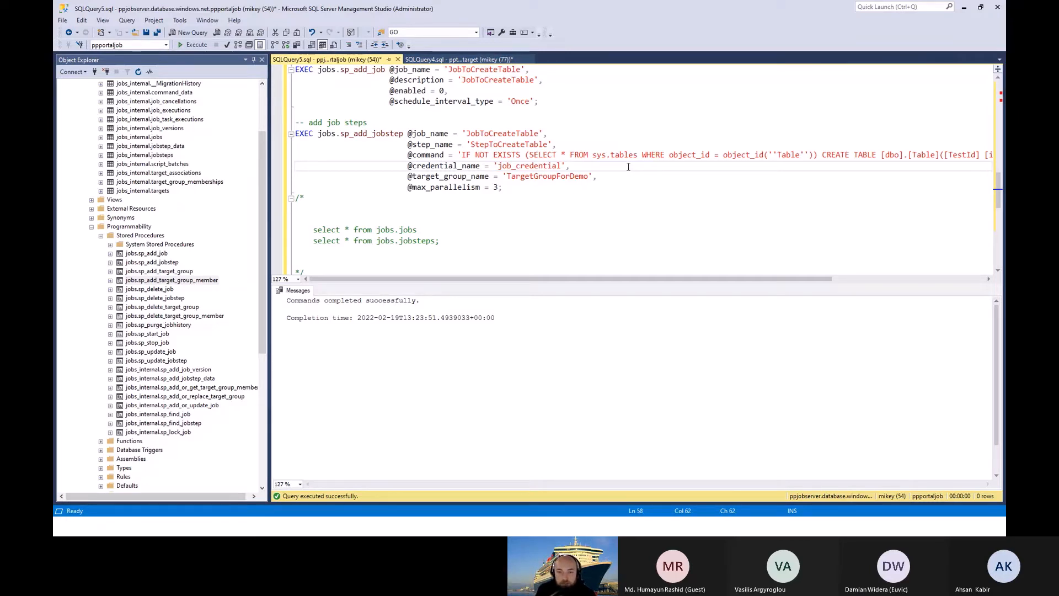
left_click_drag(608, 176, 386, 176)
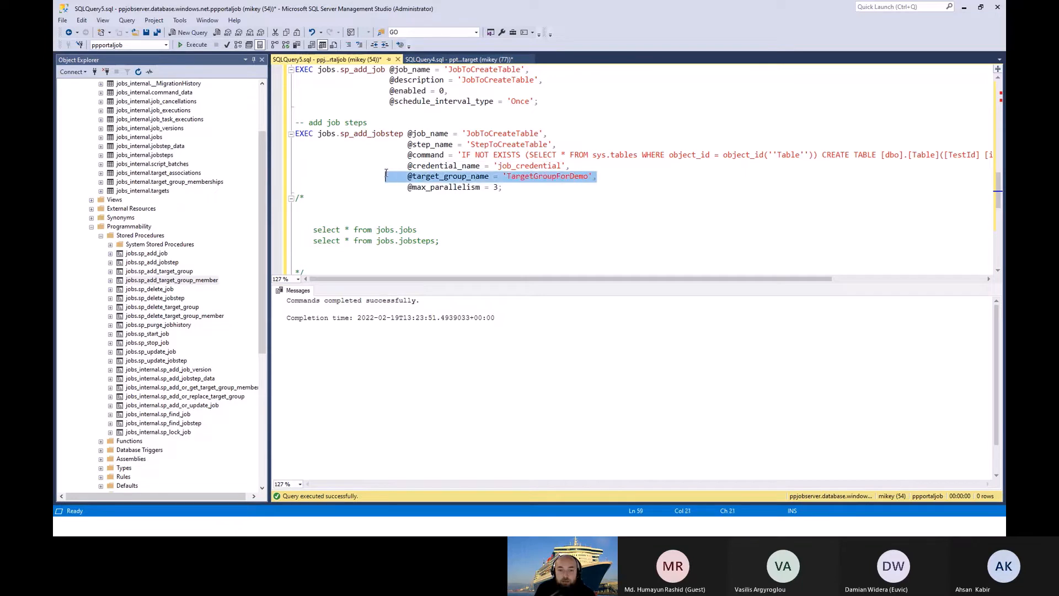
left_click(608, 177)
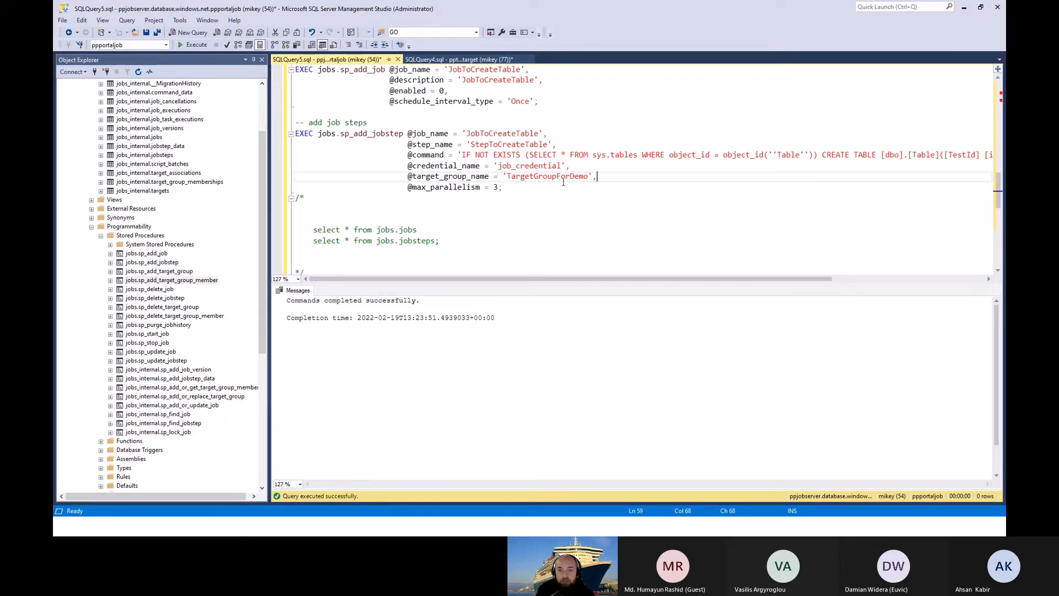
left_click_drag(287, 134, 296, 122)
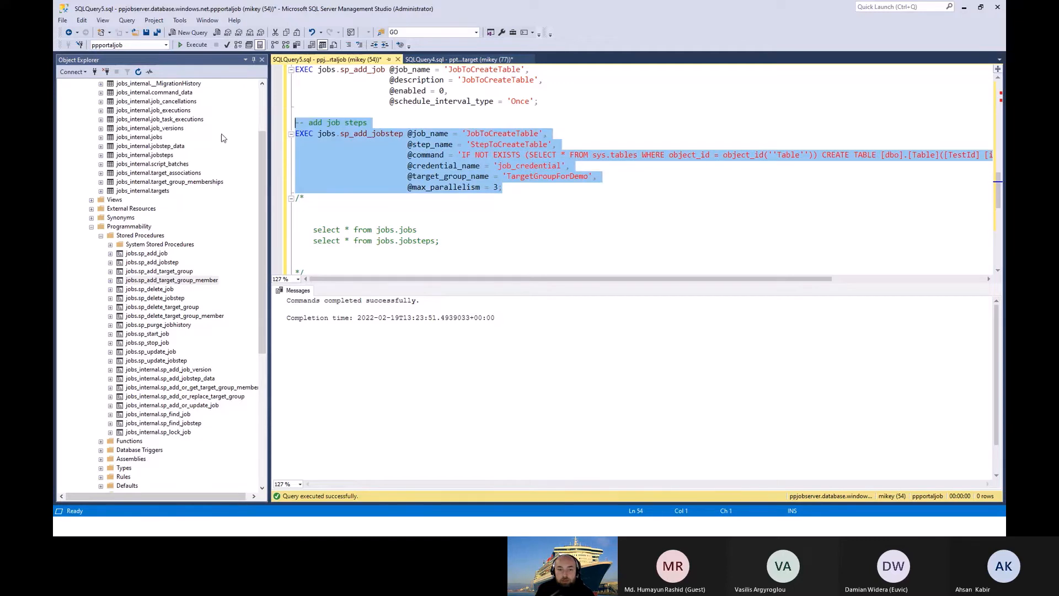
left_click(192, 45)
Step: Query jobs.jobs and jobs.jobsteps and examine the job's schedule and the step's command, credential and target group
scroll(468, 154, "down", 1)
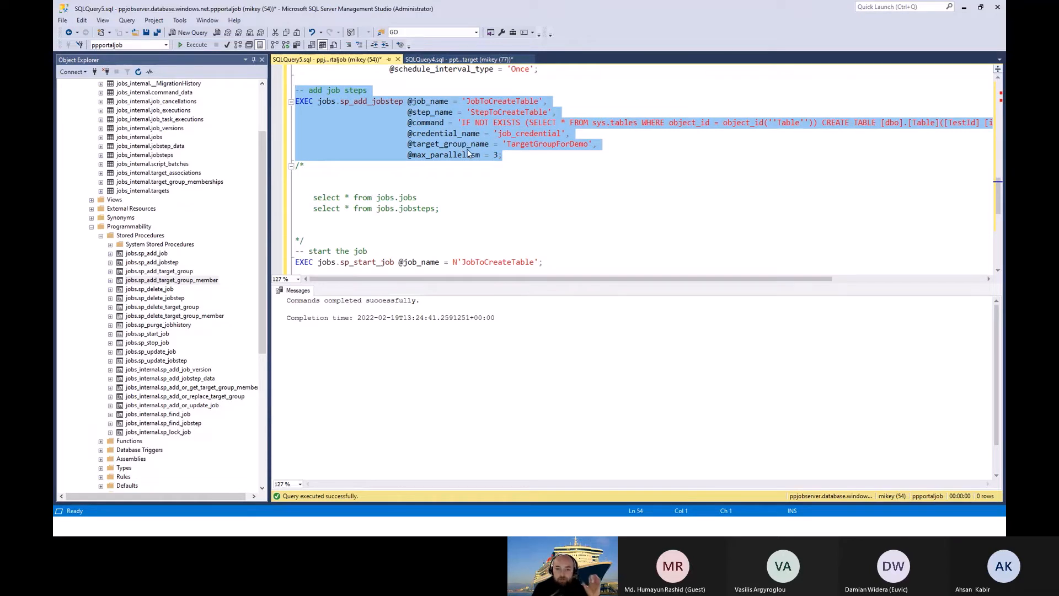
scroll(469, 153, "down", 1)
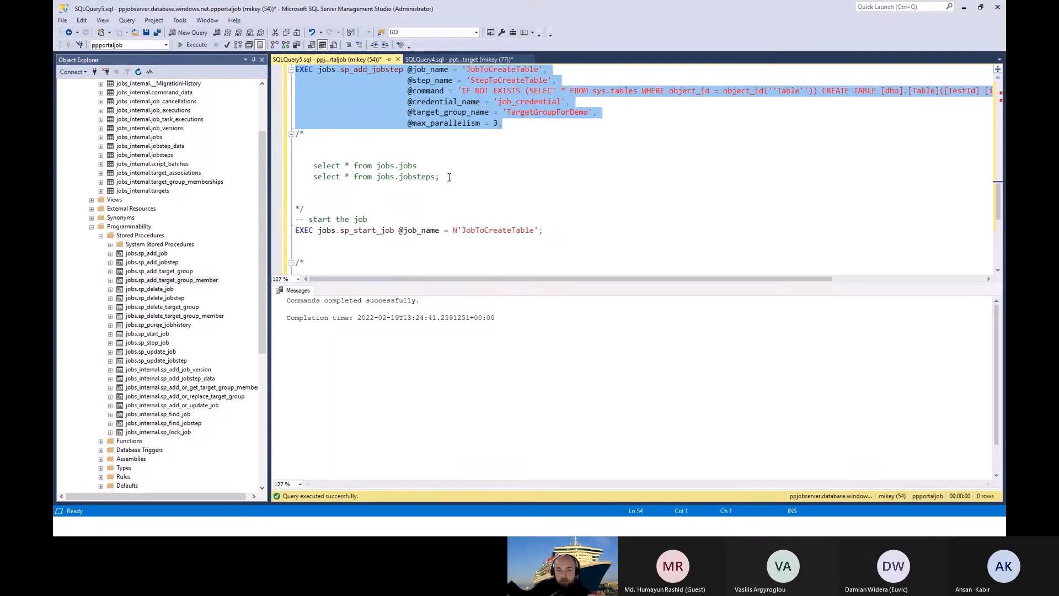
left_click_drag(449, 177, 296, 166)
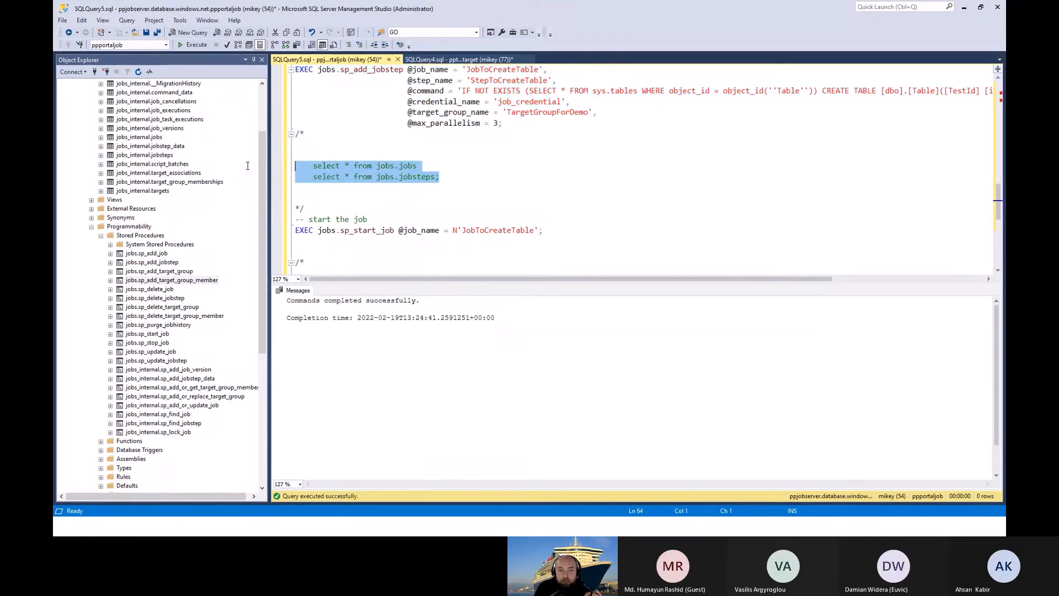
left_click(193, 45)
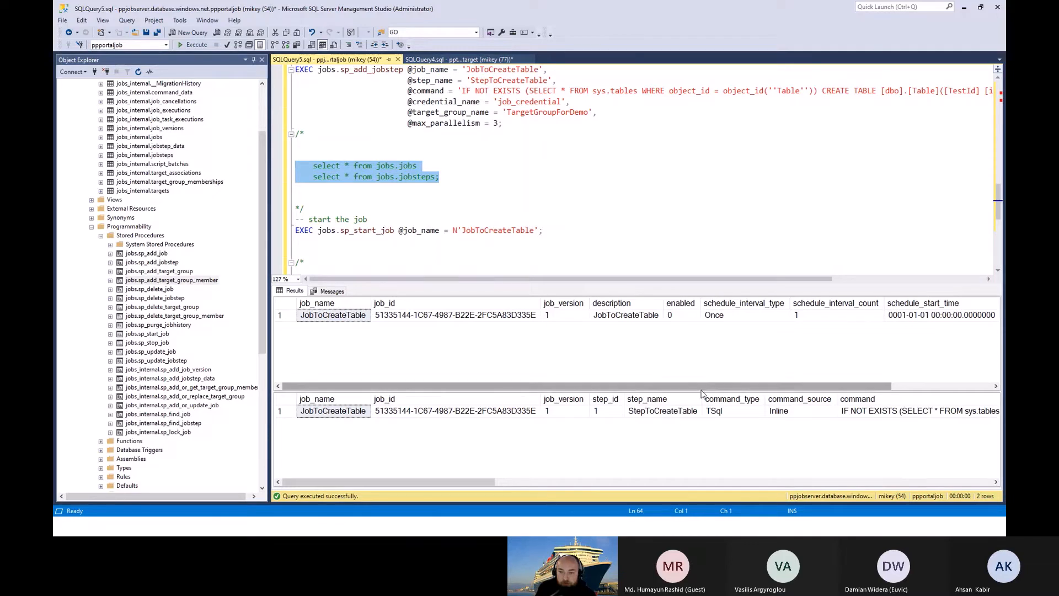
scroll(761, 386, "right", 3)
scroll(708, 488, "right", 3)
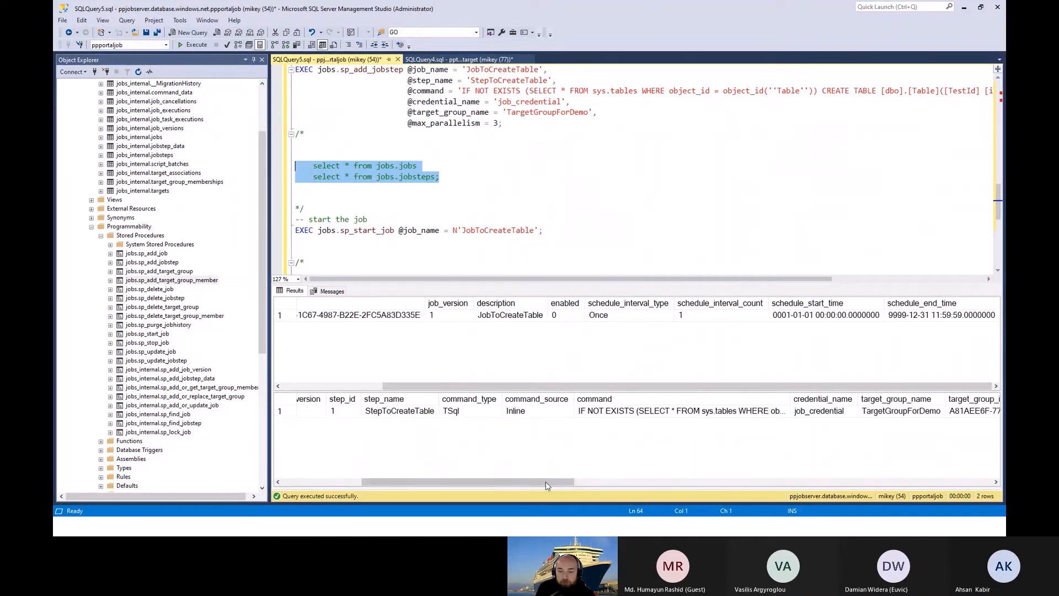
left_click_drag(545, 481, 462, 484)
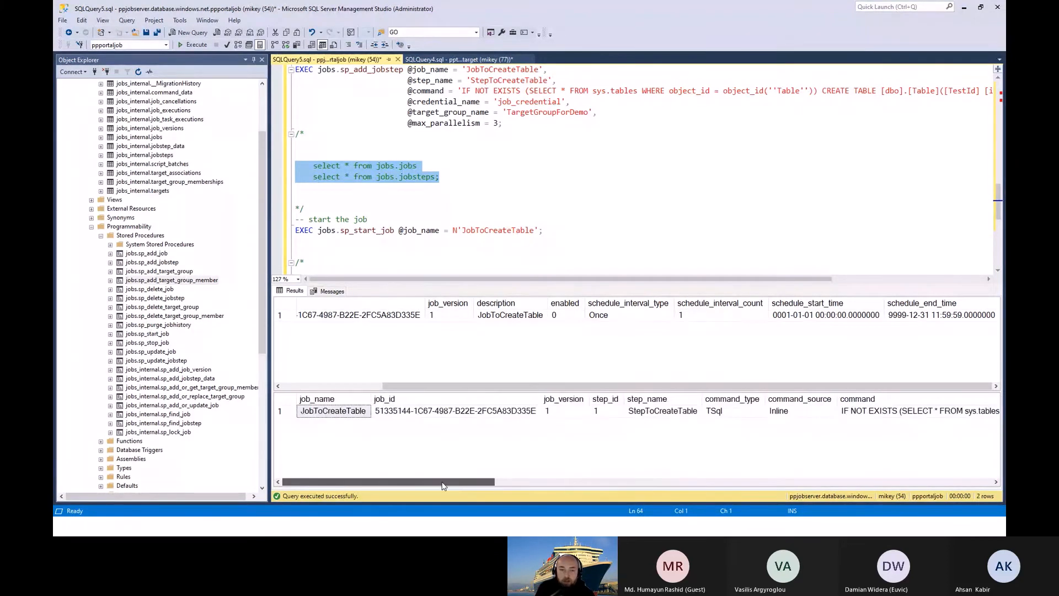
left_click(437, 191)
scroll(437, 191, "down", 1)
scroll(436, 183, "down", 1)
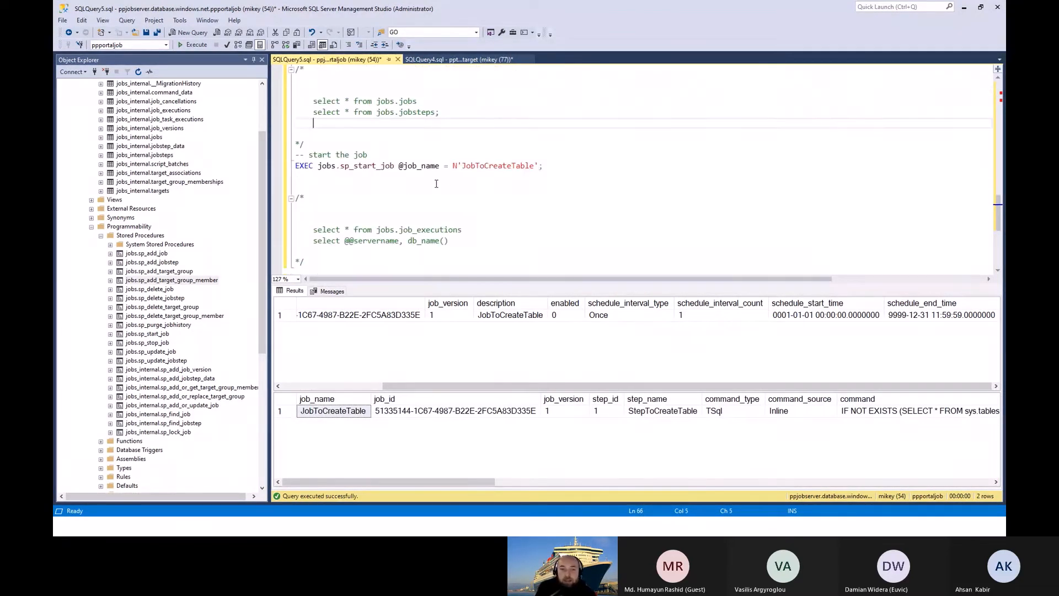
left_click_drag(543, 167, 279, 160)
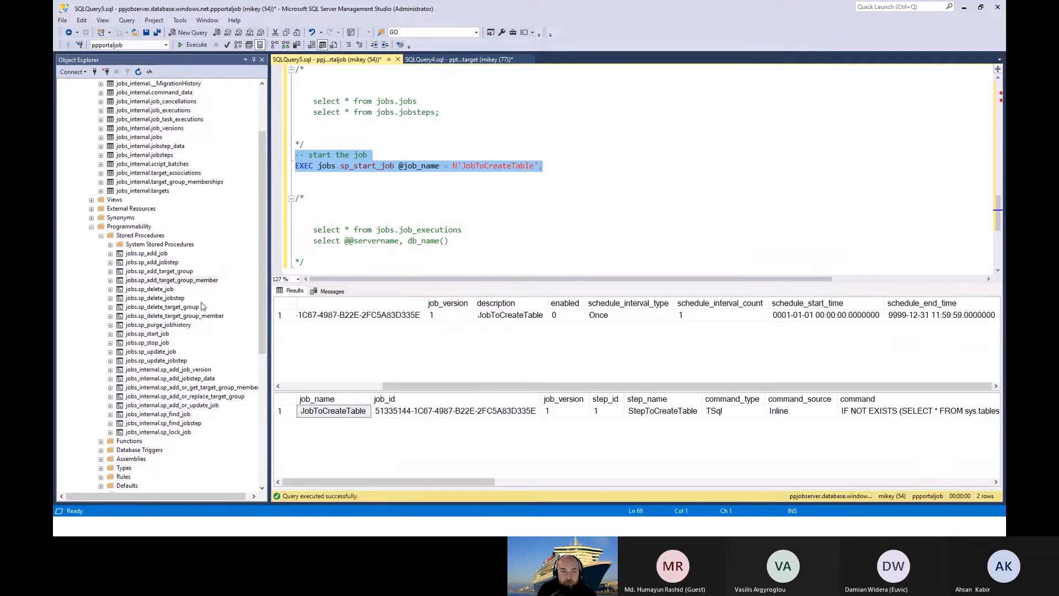
left_click_drag(263, 247, 257, 426)
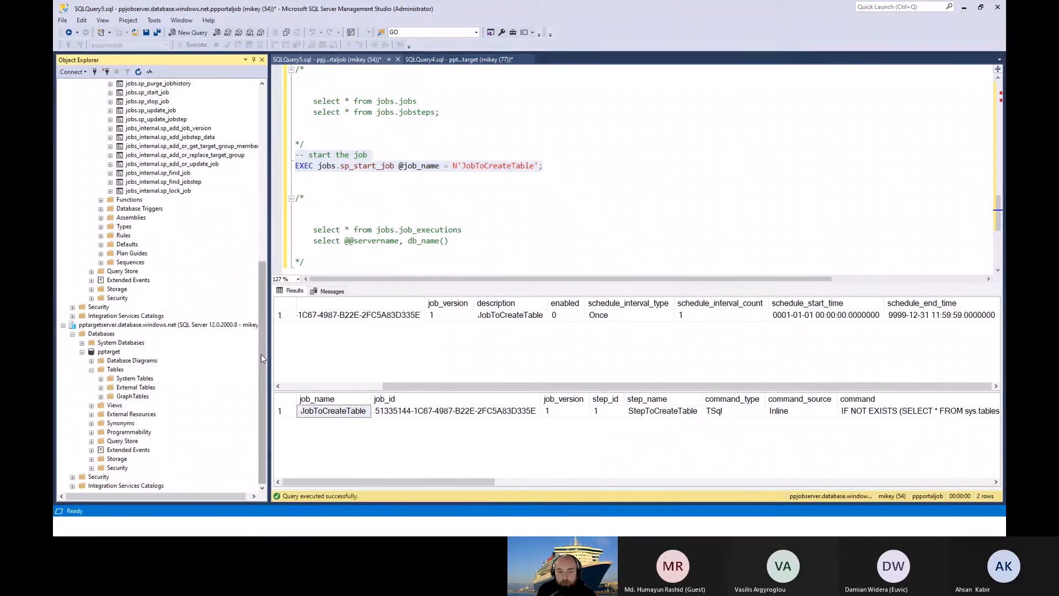
left_click_drag(261, 354, 262, 193)
left_click(555, 171)
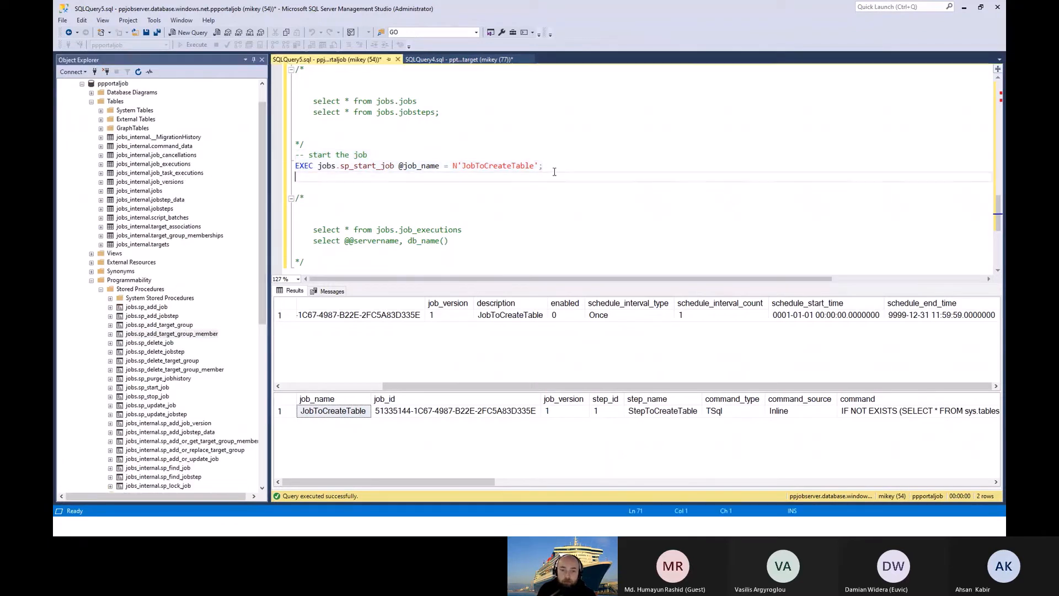
left_click_drag(554, 172, 295, 155)
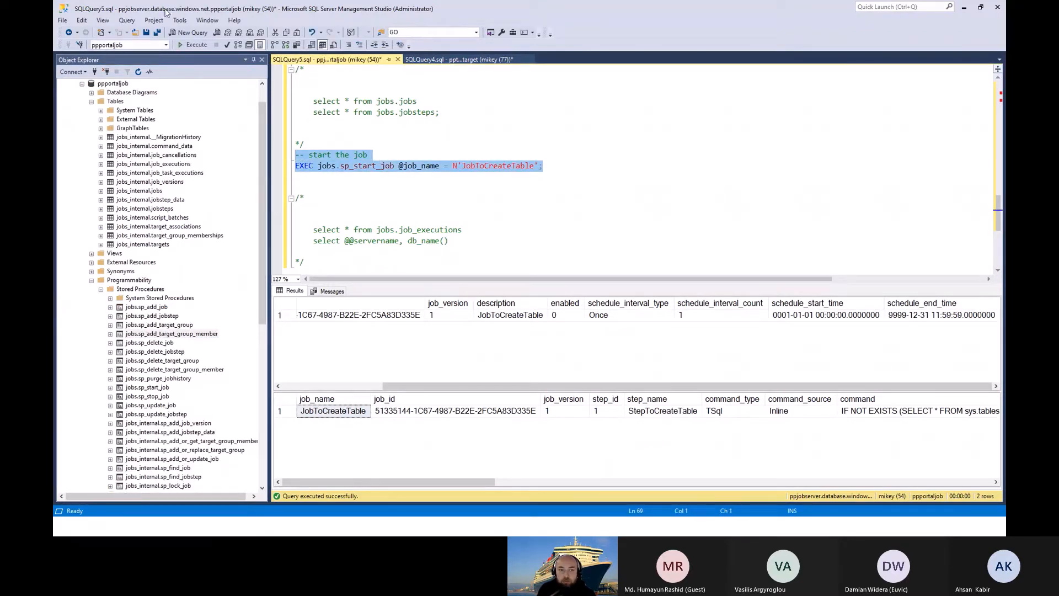
left_click(194, 45)
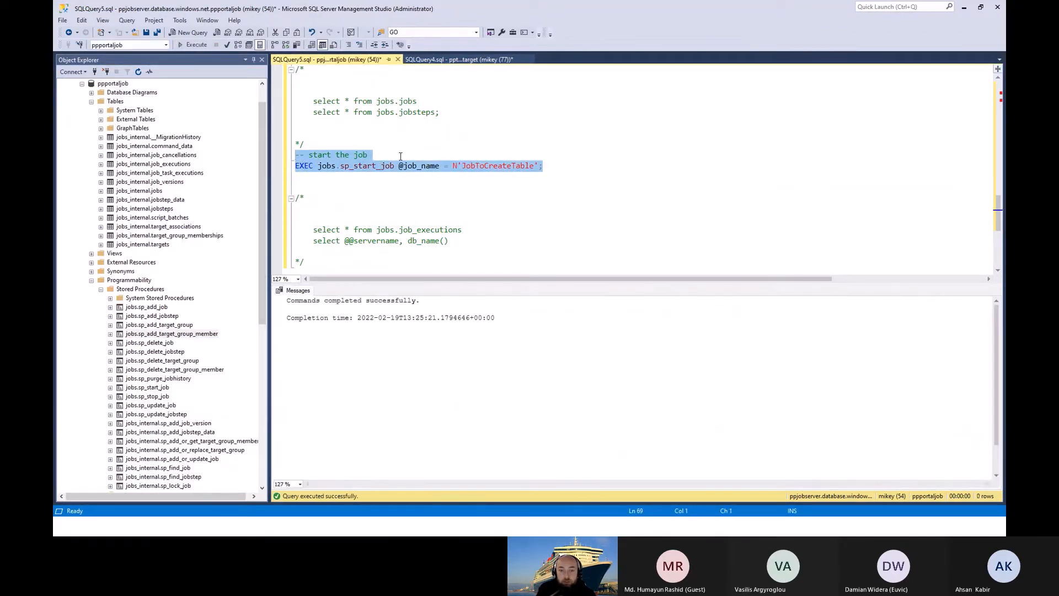
Step: Query jobs.job_executions, rerun it for updated status, and examine the lifecycle and full last_message columns of the JobToCreateTable executions
scroll(453, 171, "down", 2)
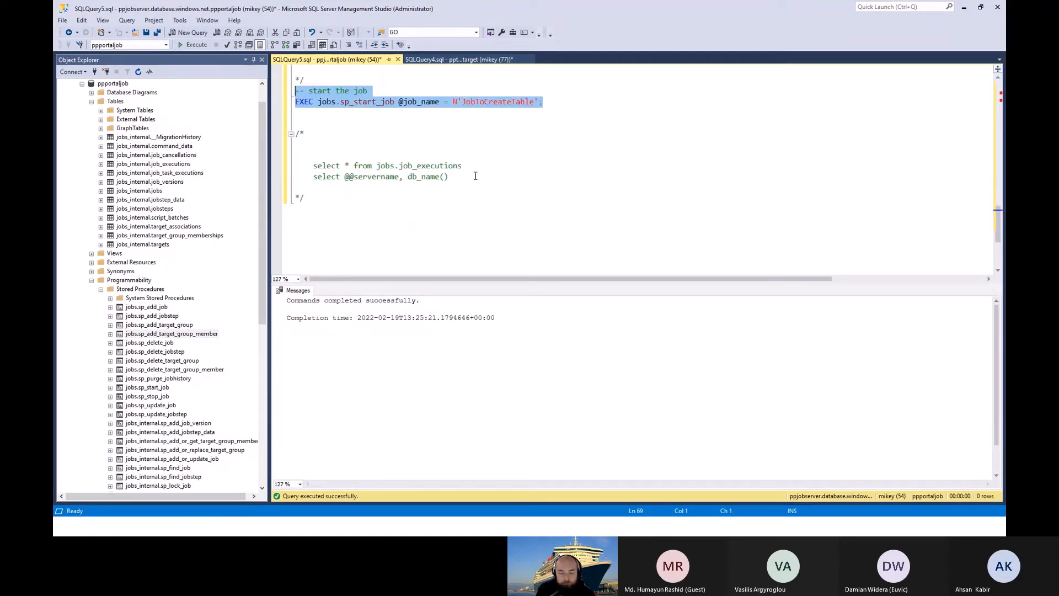
triple_click(419, 165)
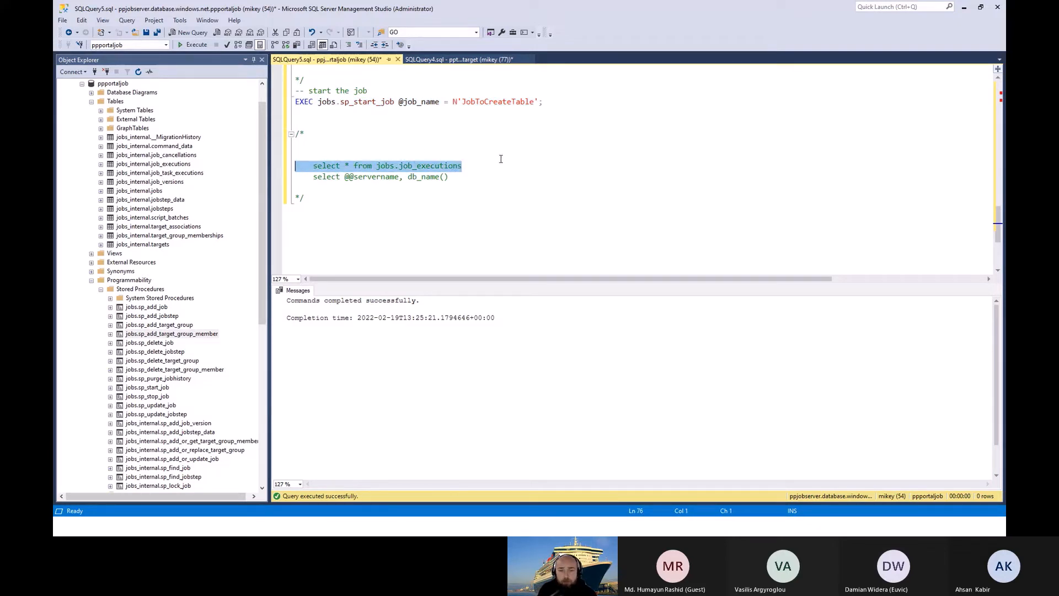
left_click(188, 44)
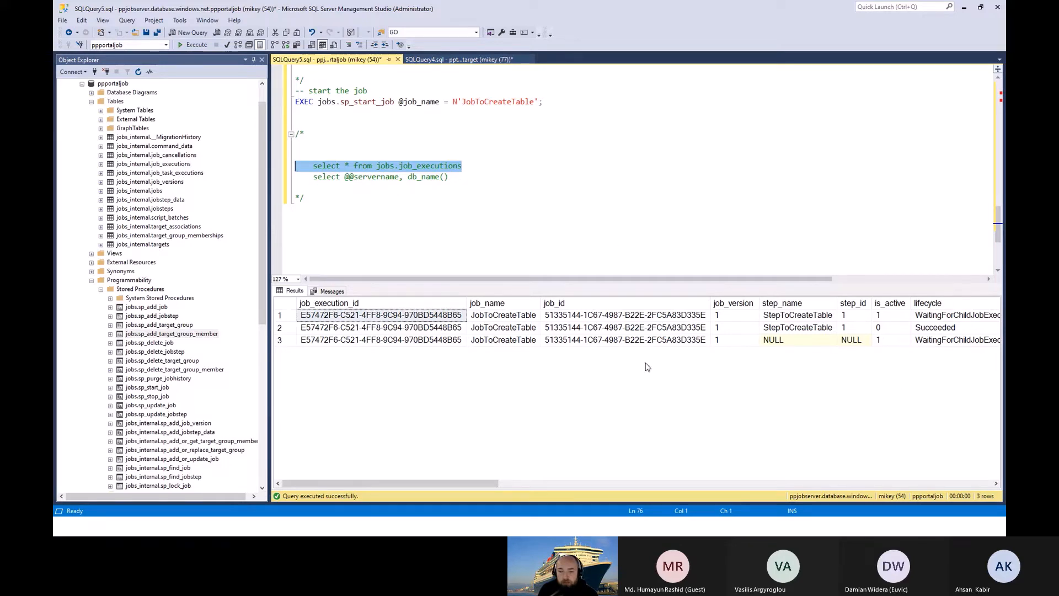
left_click_drag(465, 484, 568, 483)
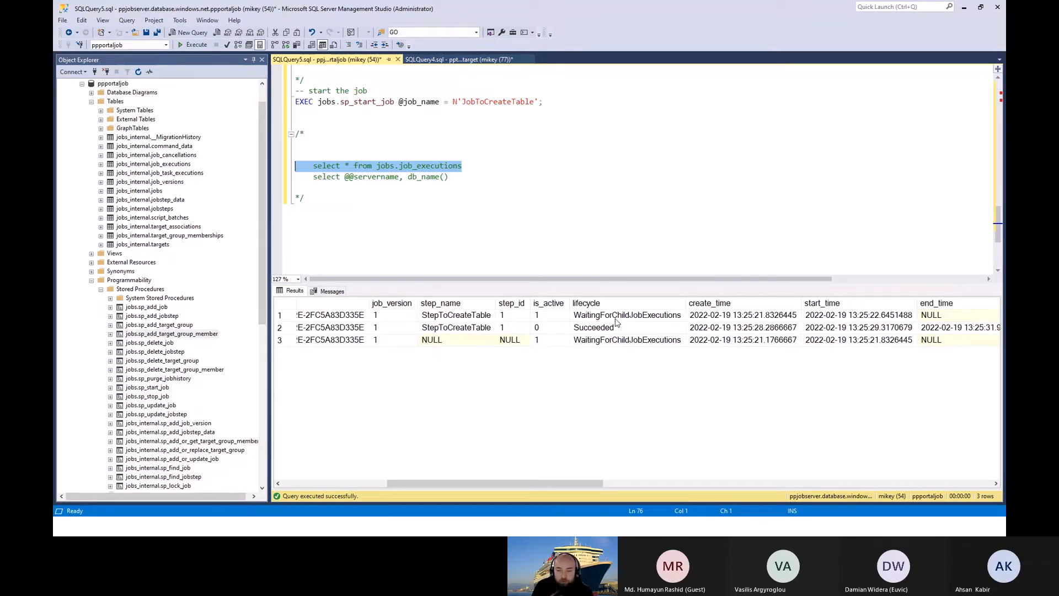
left_click(193, 45)
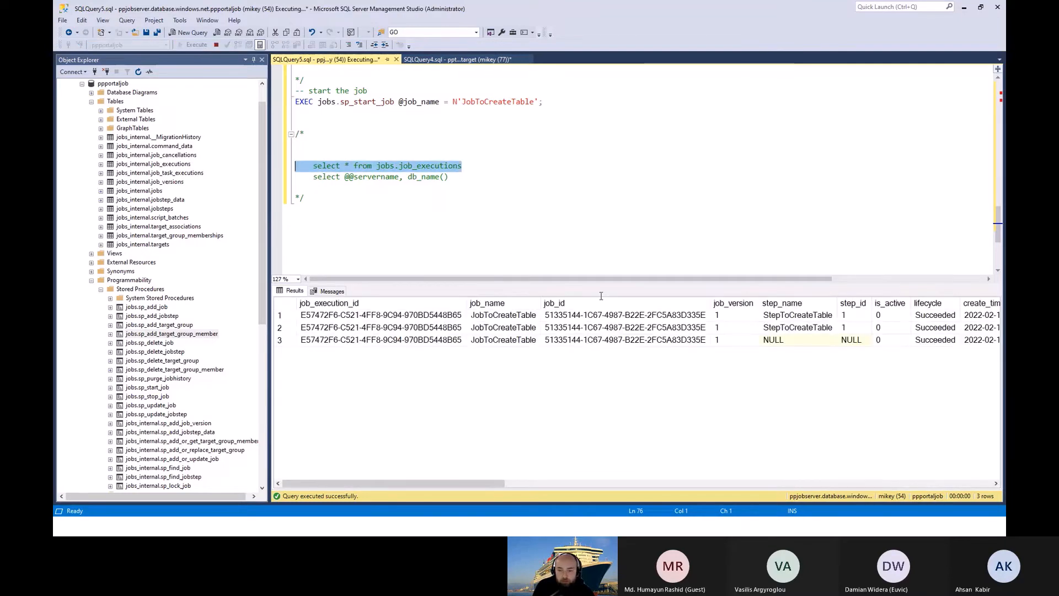
left_click_drag(496, 485, 799, 458)
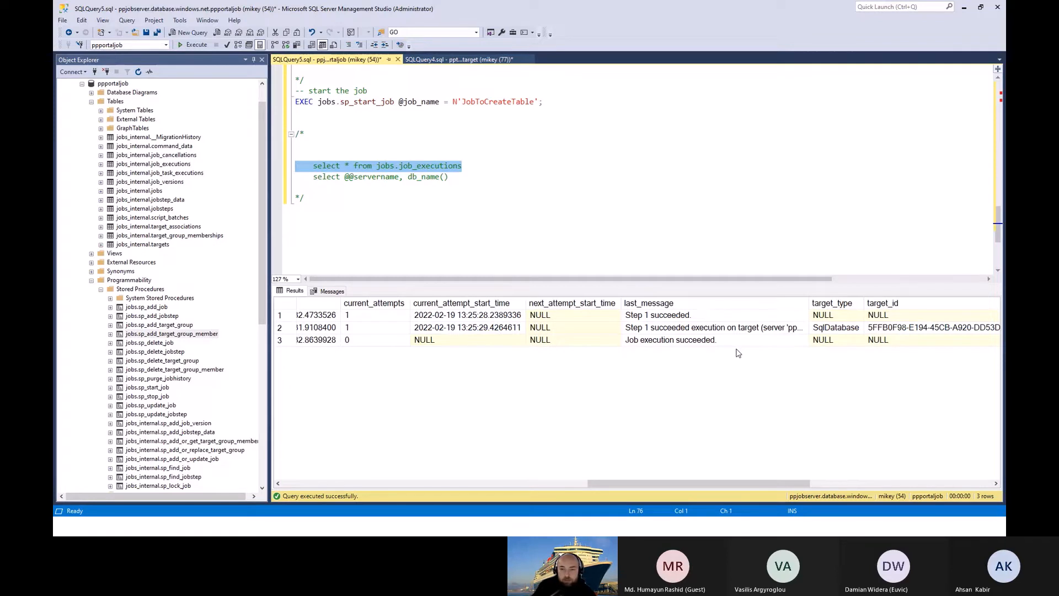
left_click_drag(809, 303, 992, 303)
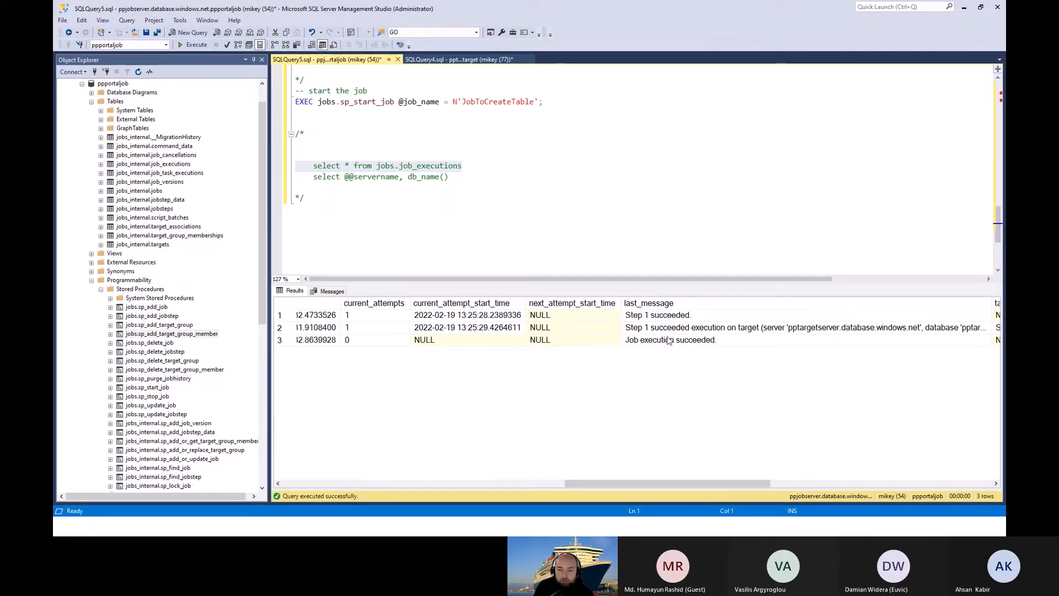
left_click_drag(739, 484, 446, 484)
left_click(462, 228)
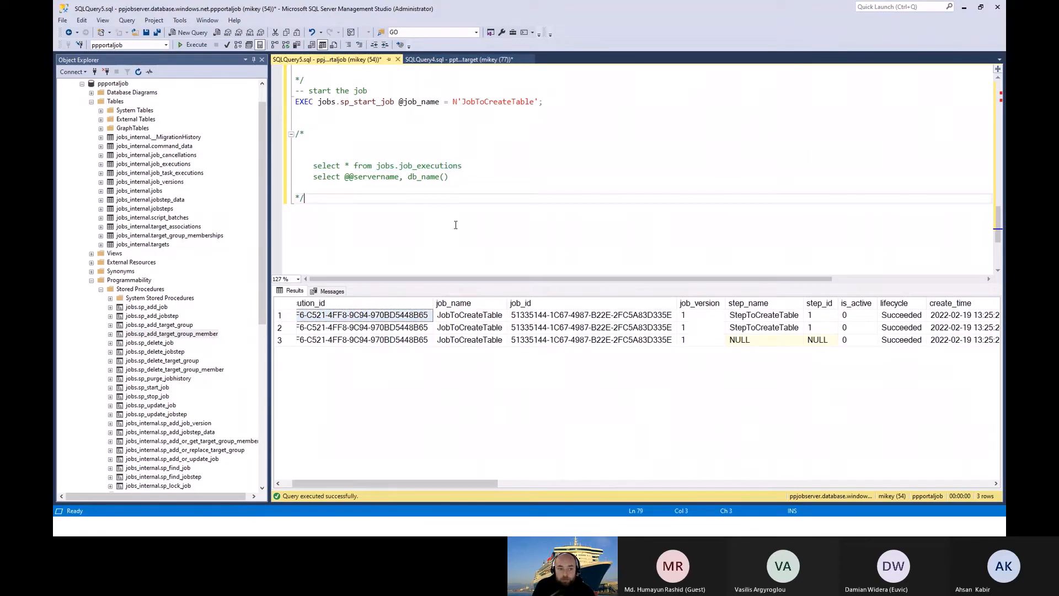
Step: Collapse the ppportaljob database, refresh the tables of pptarget, and expand dbo.Table to examine its columns
left_click(92, 101)
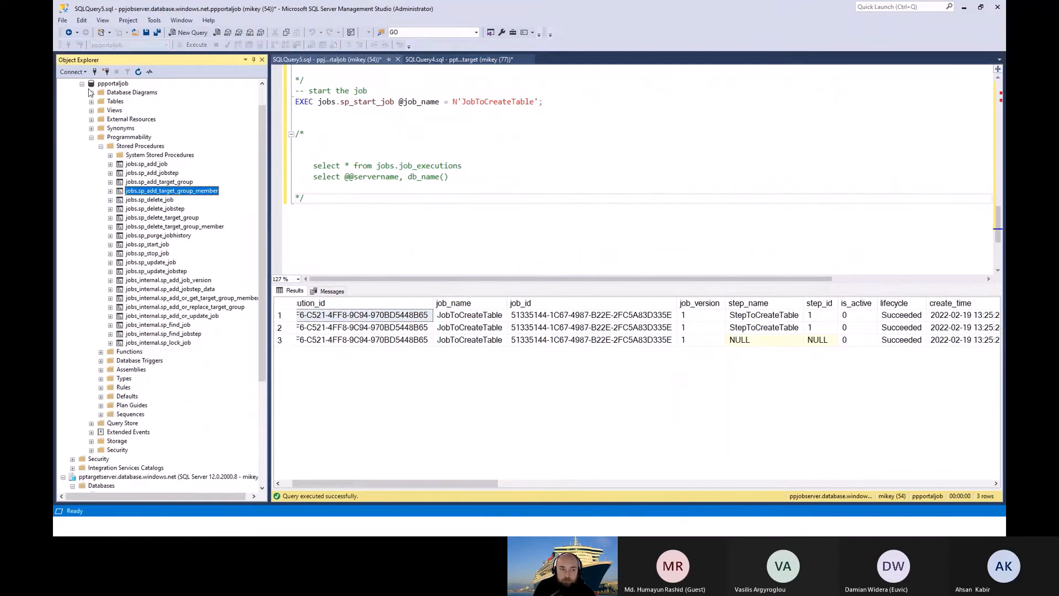
left_click(82, 83)
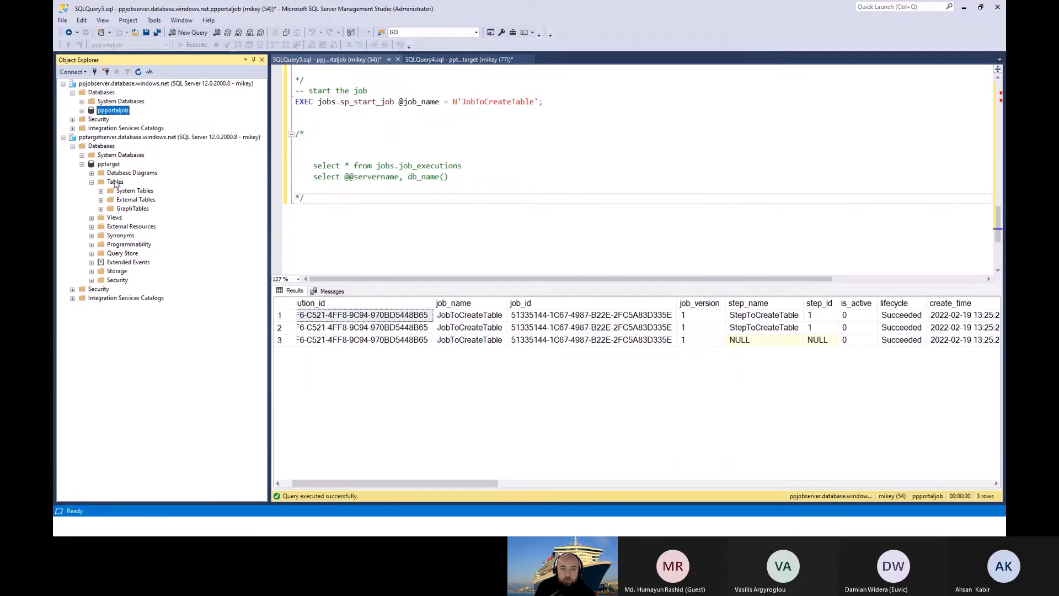
right_click(116, 183)
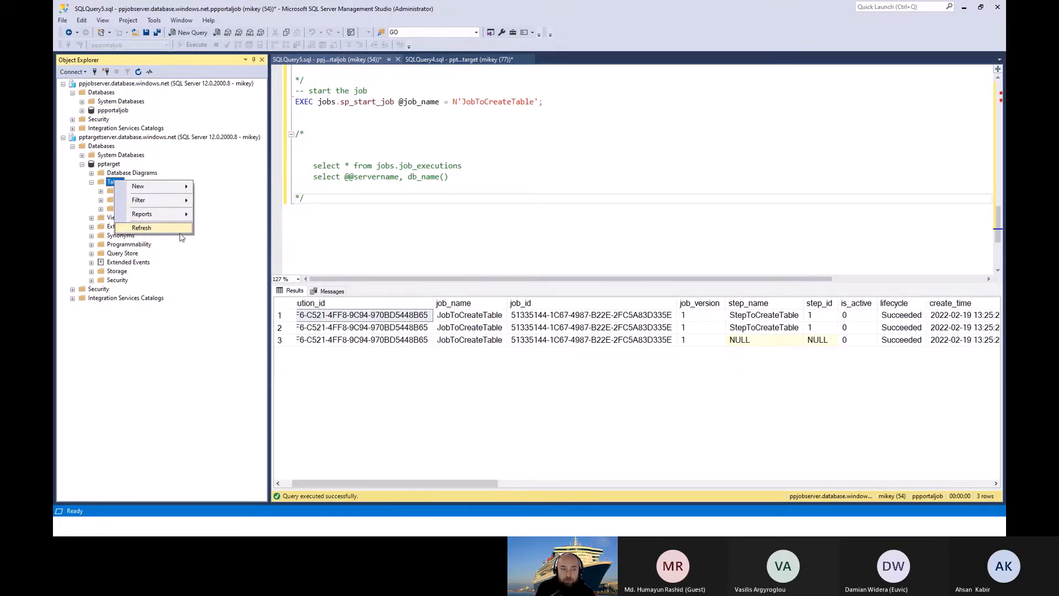
left_click(166, 228)
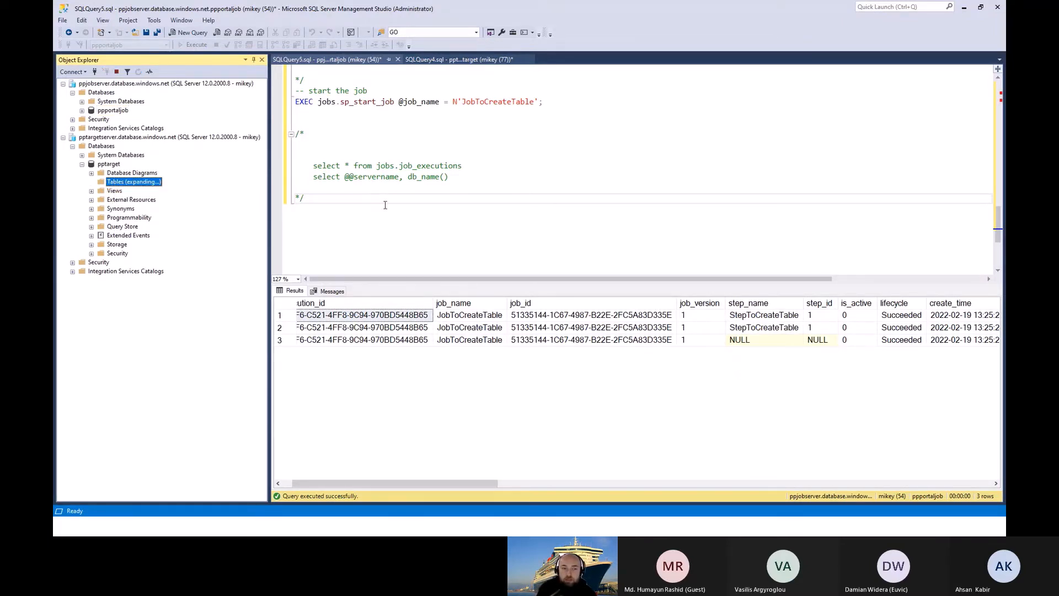
left_click(101, 218)
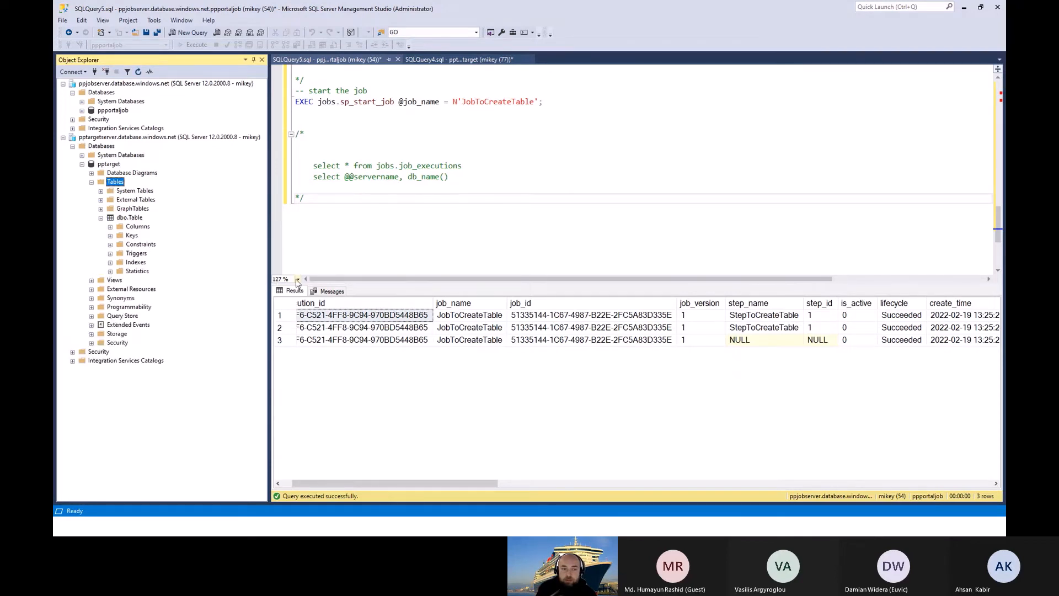
left_click(110, 226)
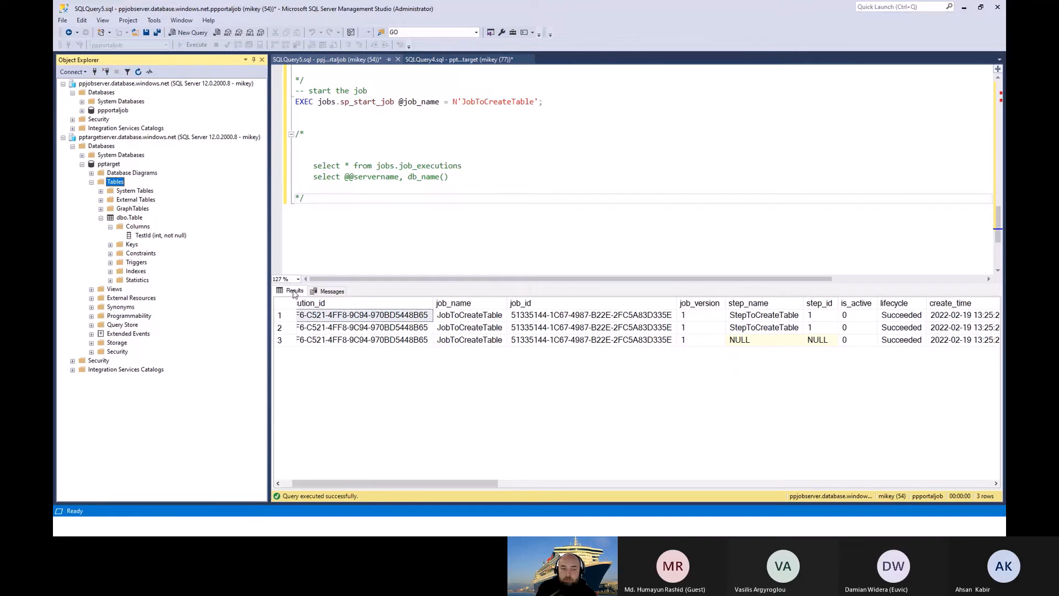
left_click(389, 198)
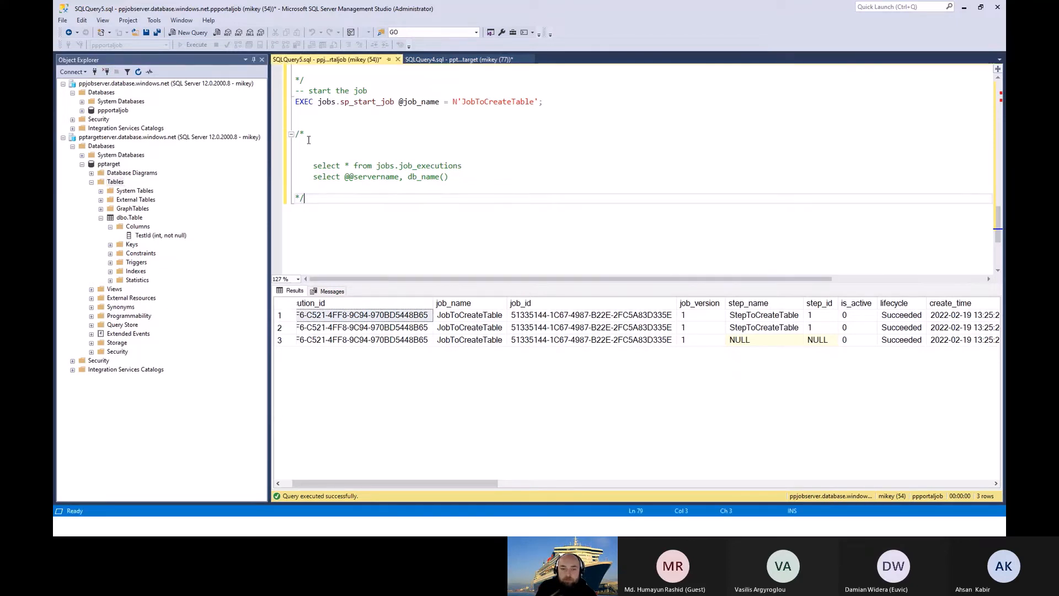
scroll(390, 179, "up", 2)
scroll(390, 180, "down", 1)
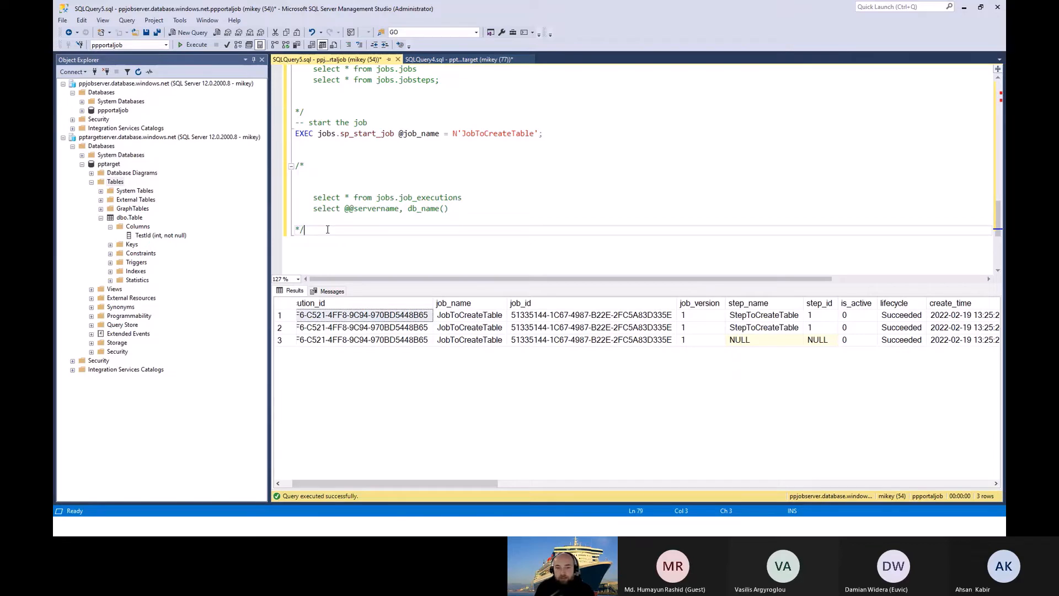
Step: Switch to the Azure portal, refresh the ppagent overview, and examine its job executions, jobs, target groups and credentials
key("alt+Tab")
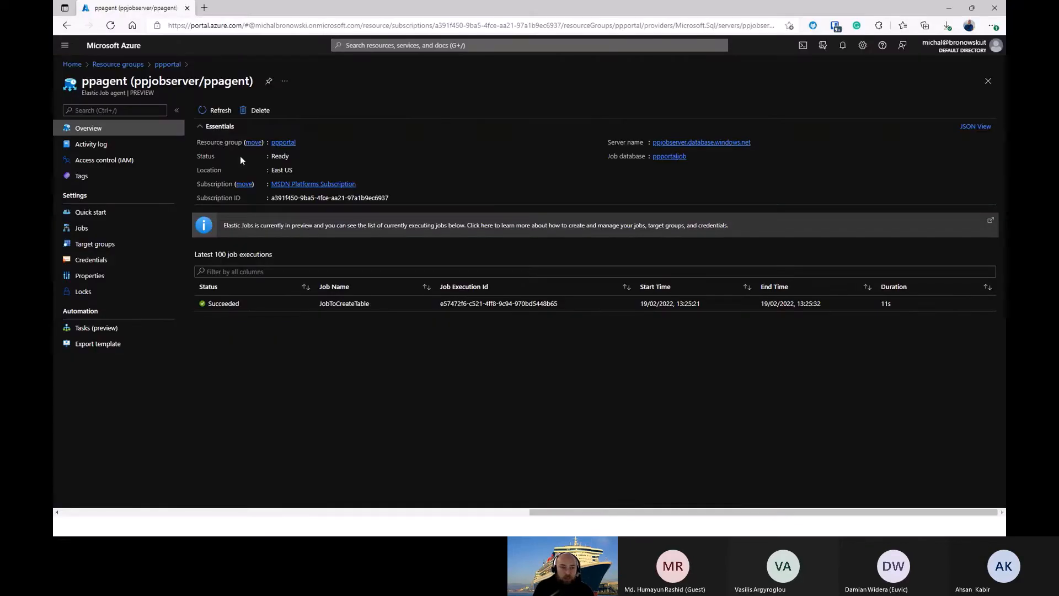
left_click(221, 113)
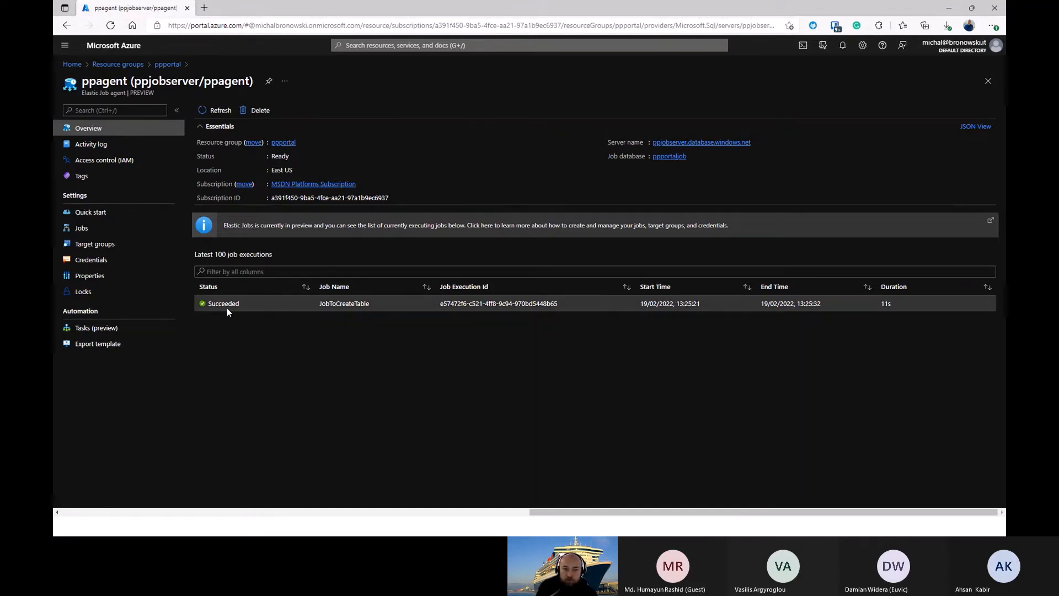
left_click(98, 228)
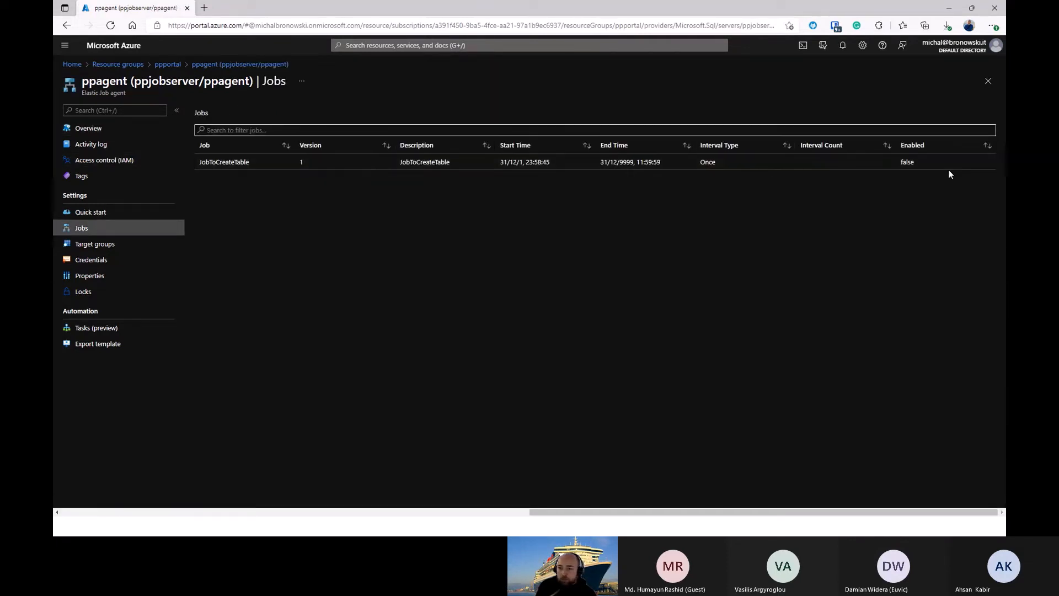
left_click(130, 243)
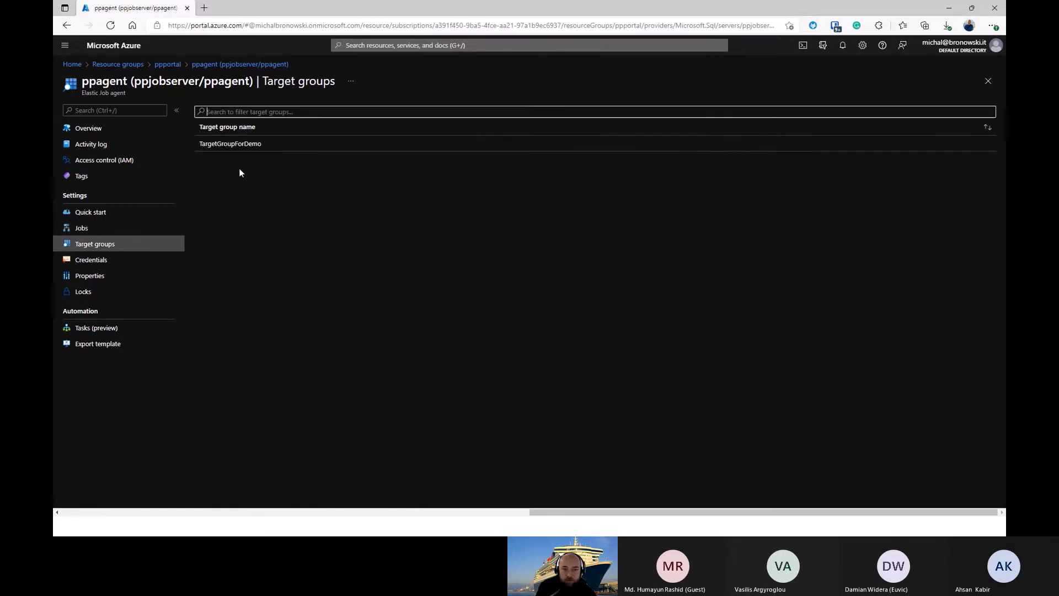
left_click(108, 263)
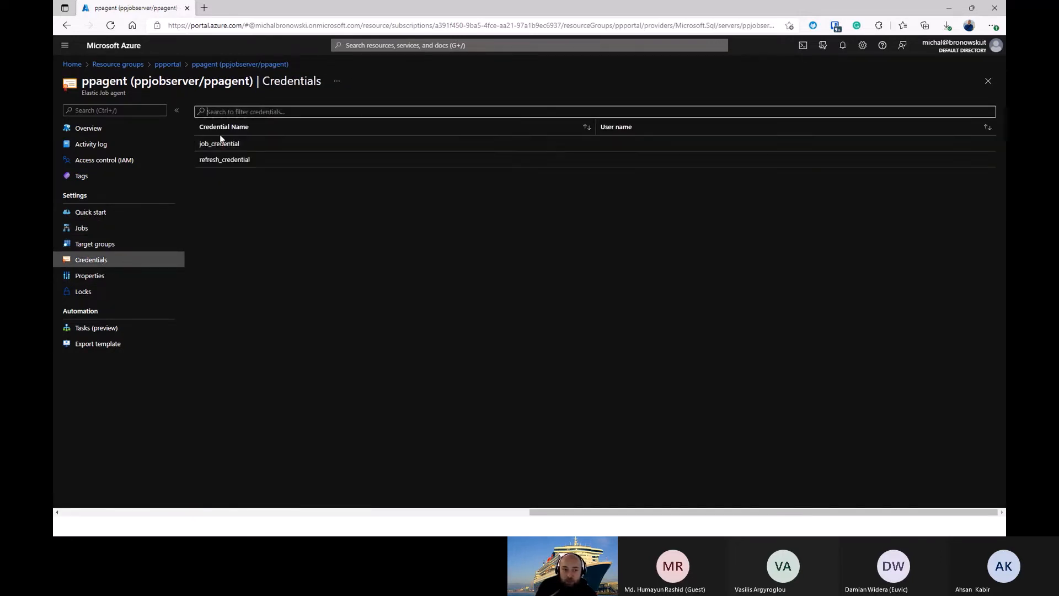
double_click(221, 144)
double_click(234, 160)
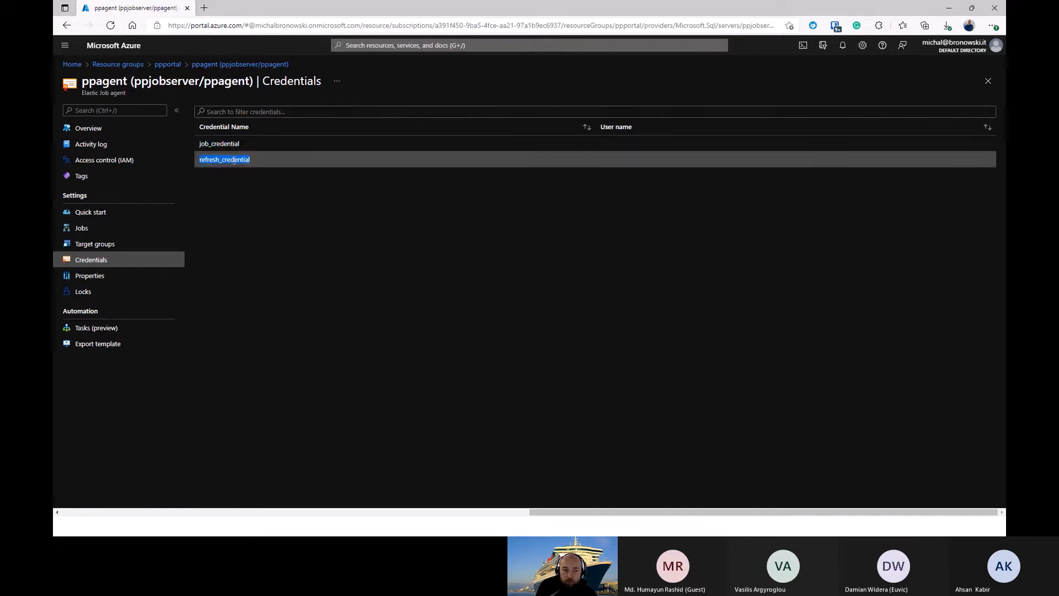
left_click(353, 258)
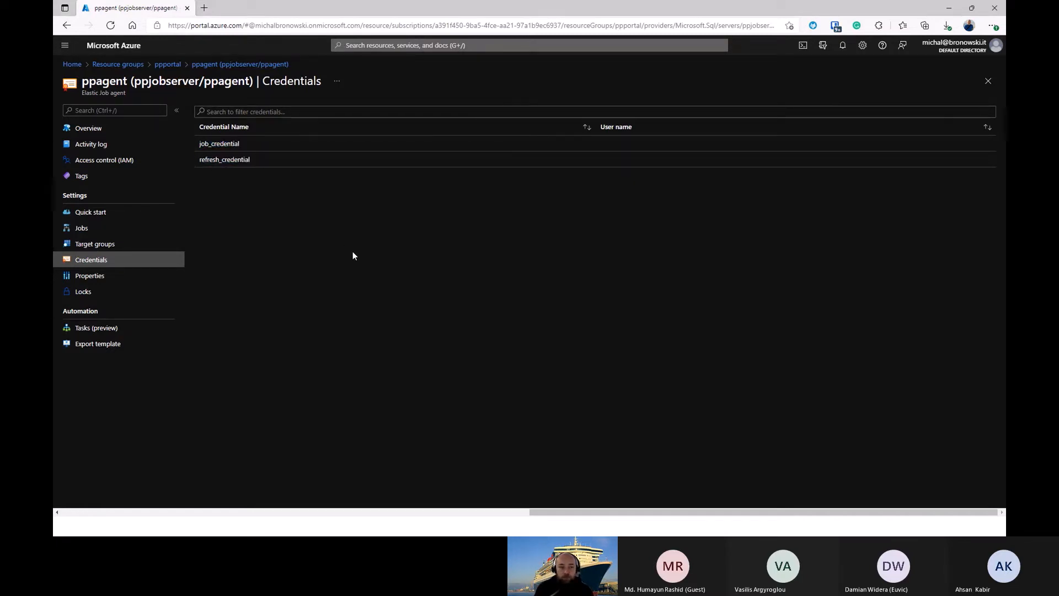
key("alt+Tab")
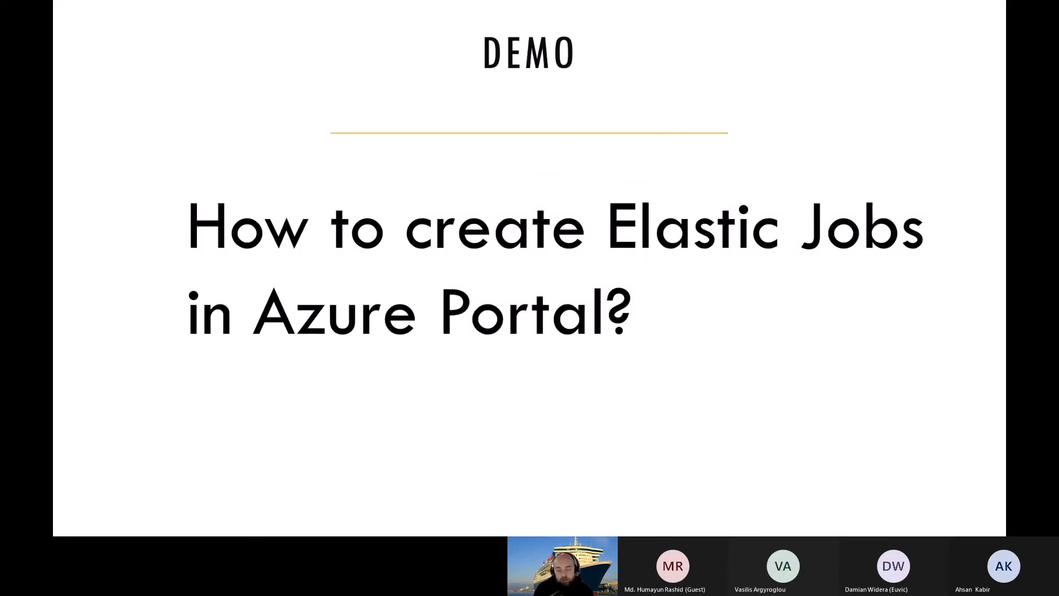
key("Left")
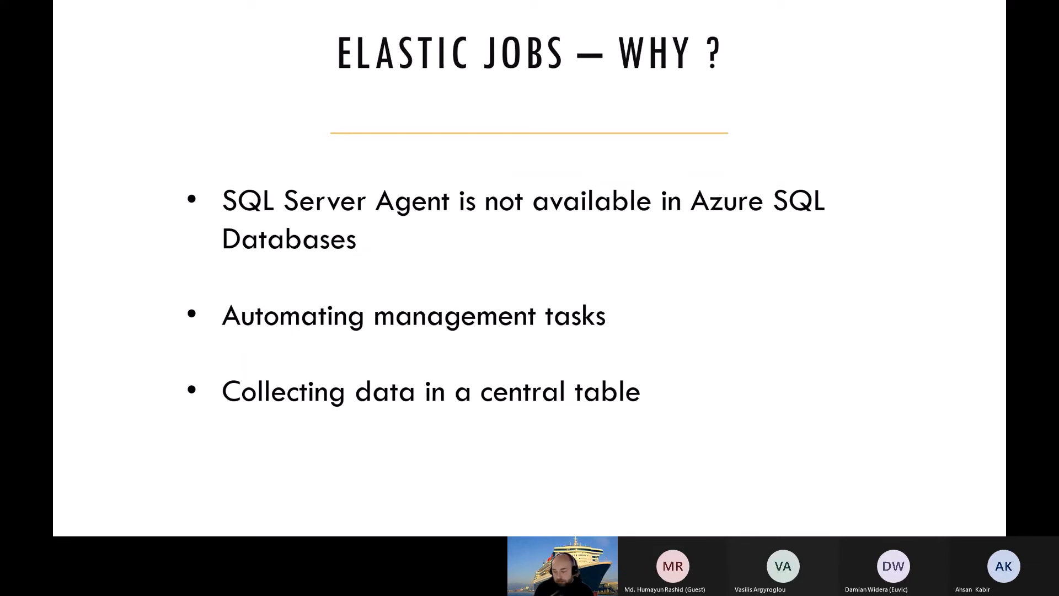